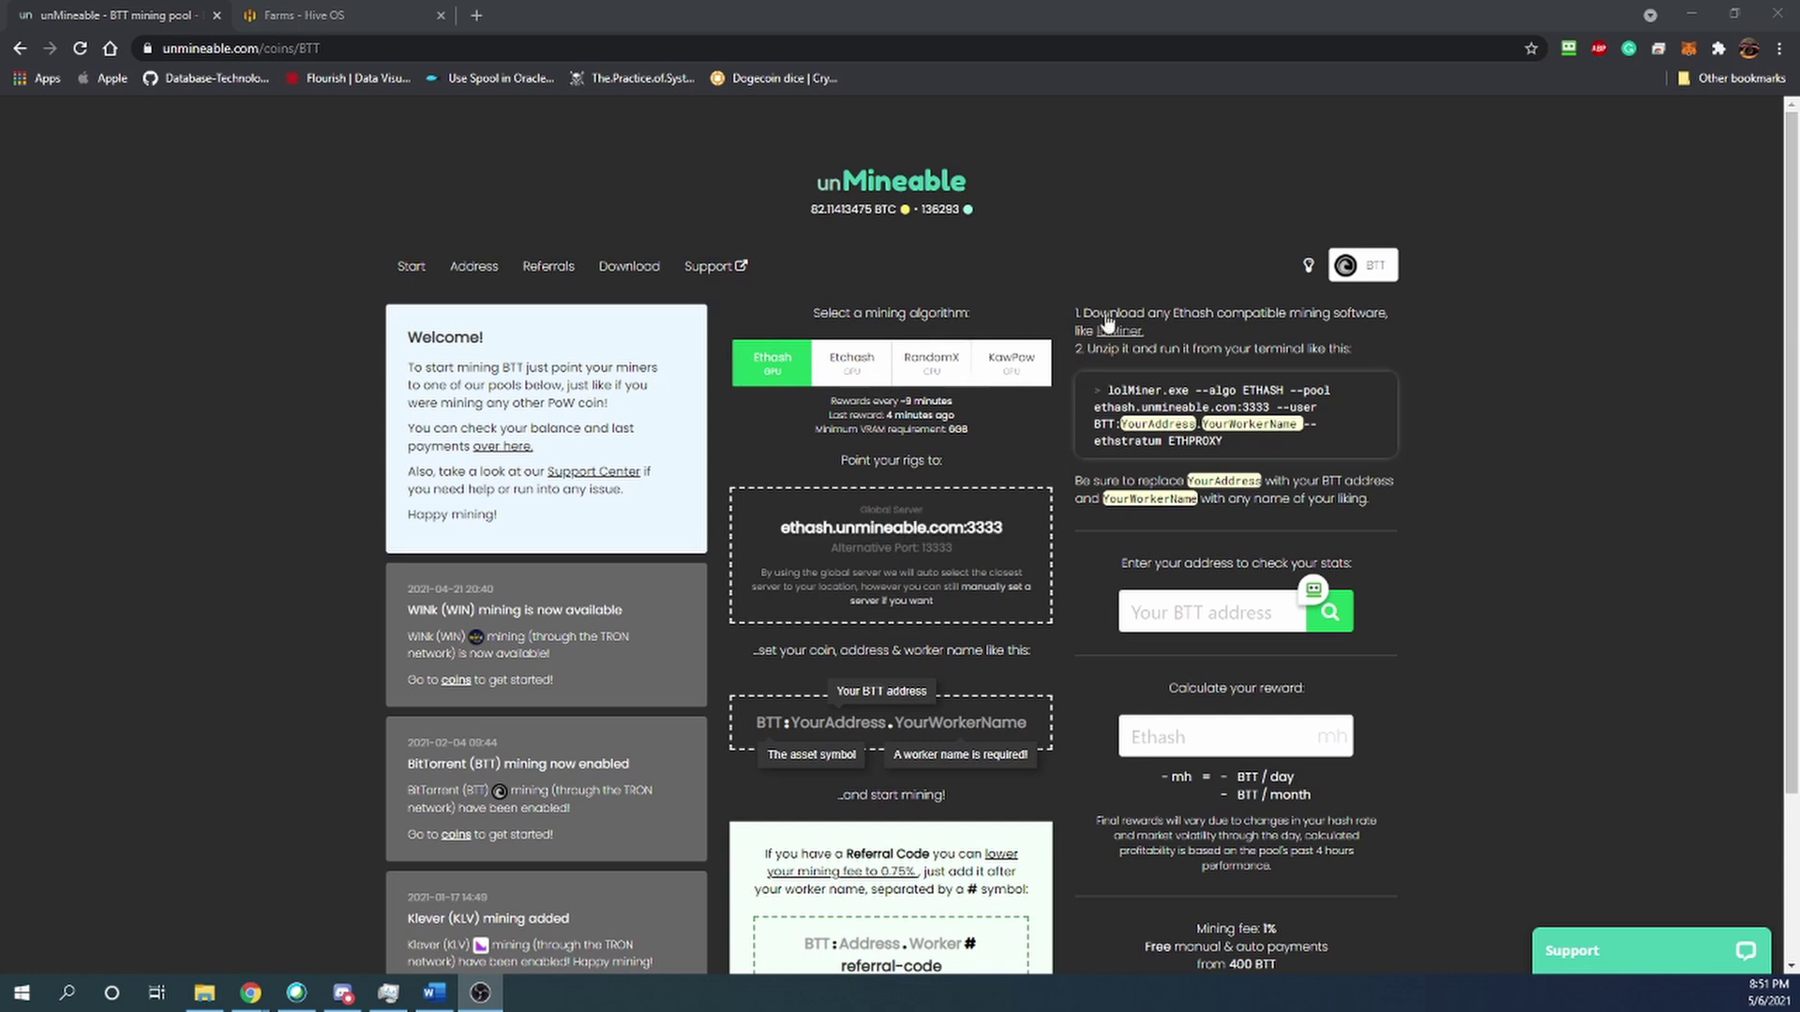
# Step: Scroll down the unMineable BTT page to review its mining instructions, then back up
pyautogui.scroll(-1, 812, 486)
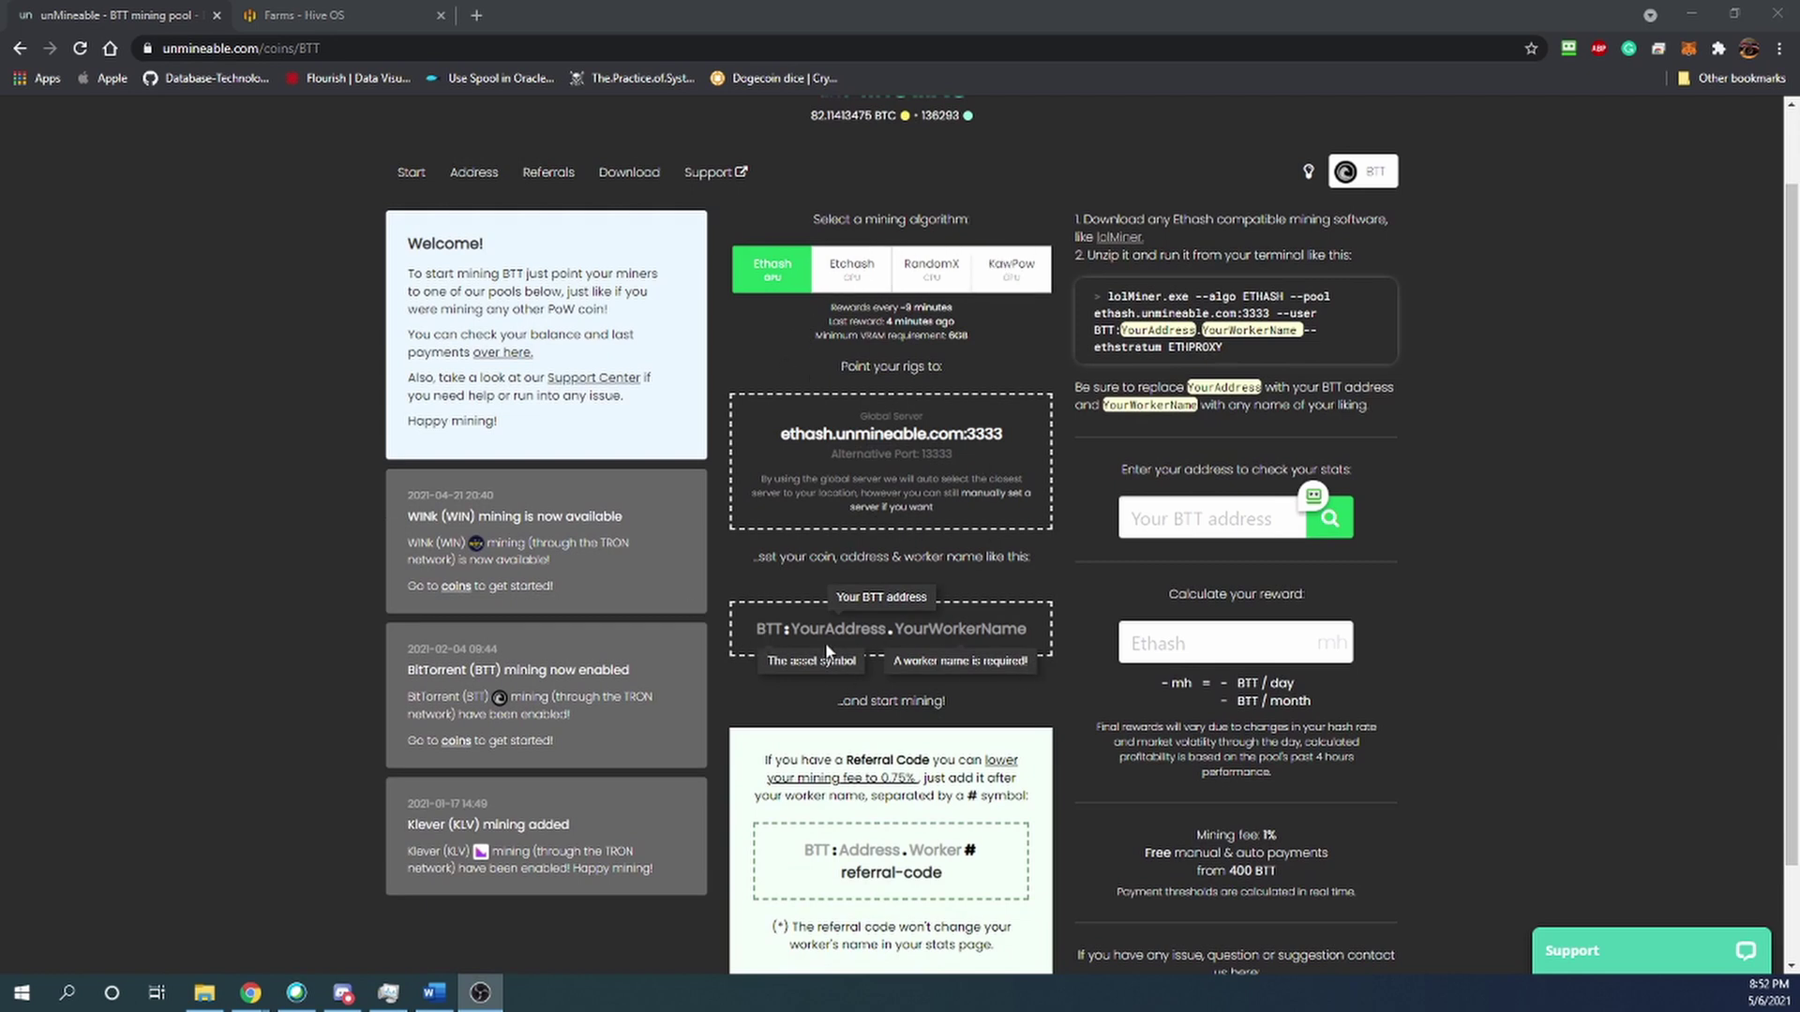
pyautogui.scroll(-1, 940, 649)
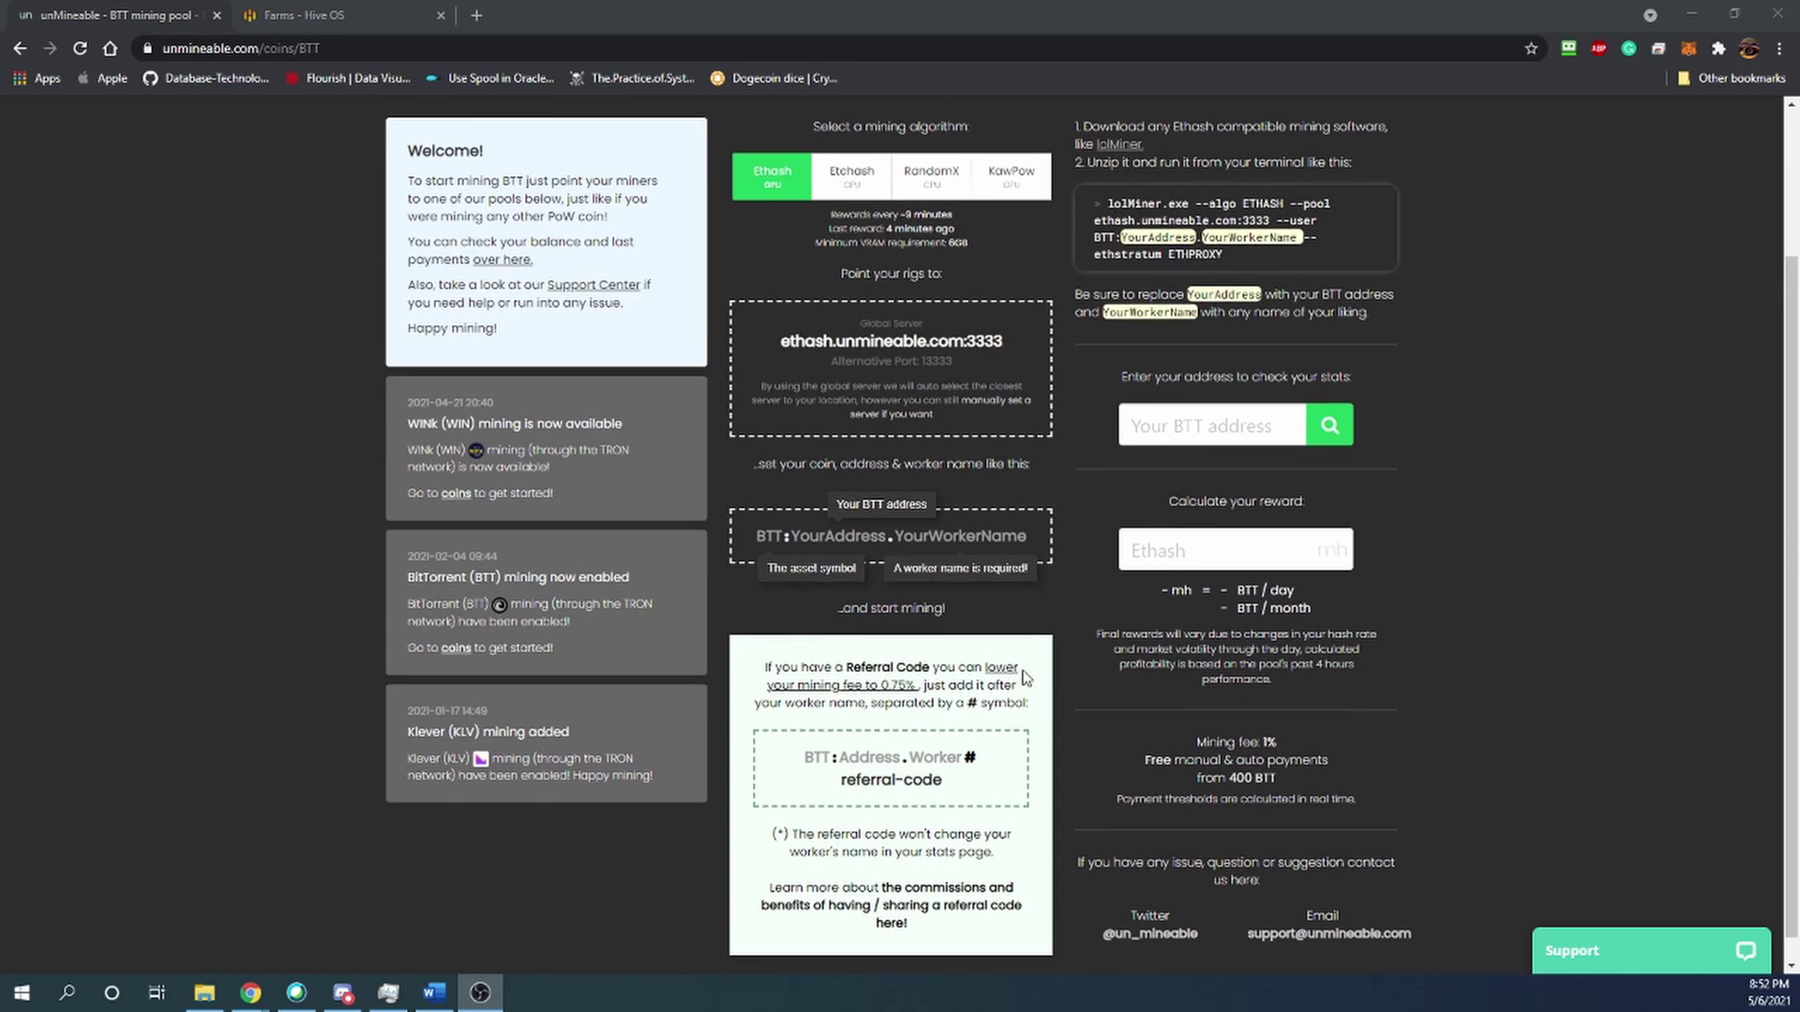
pyautogui.scroll(2, 1023, 675)
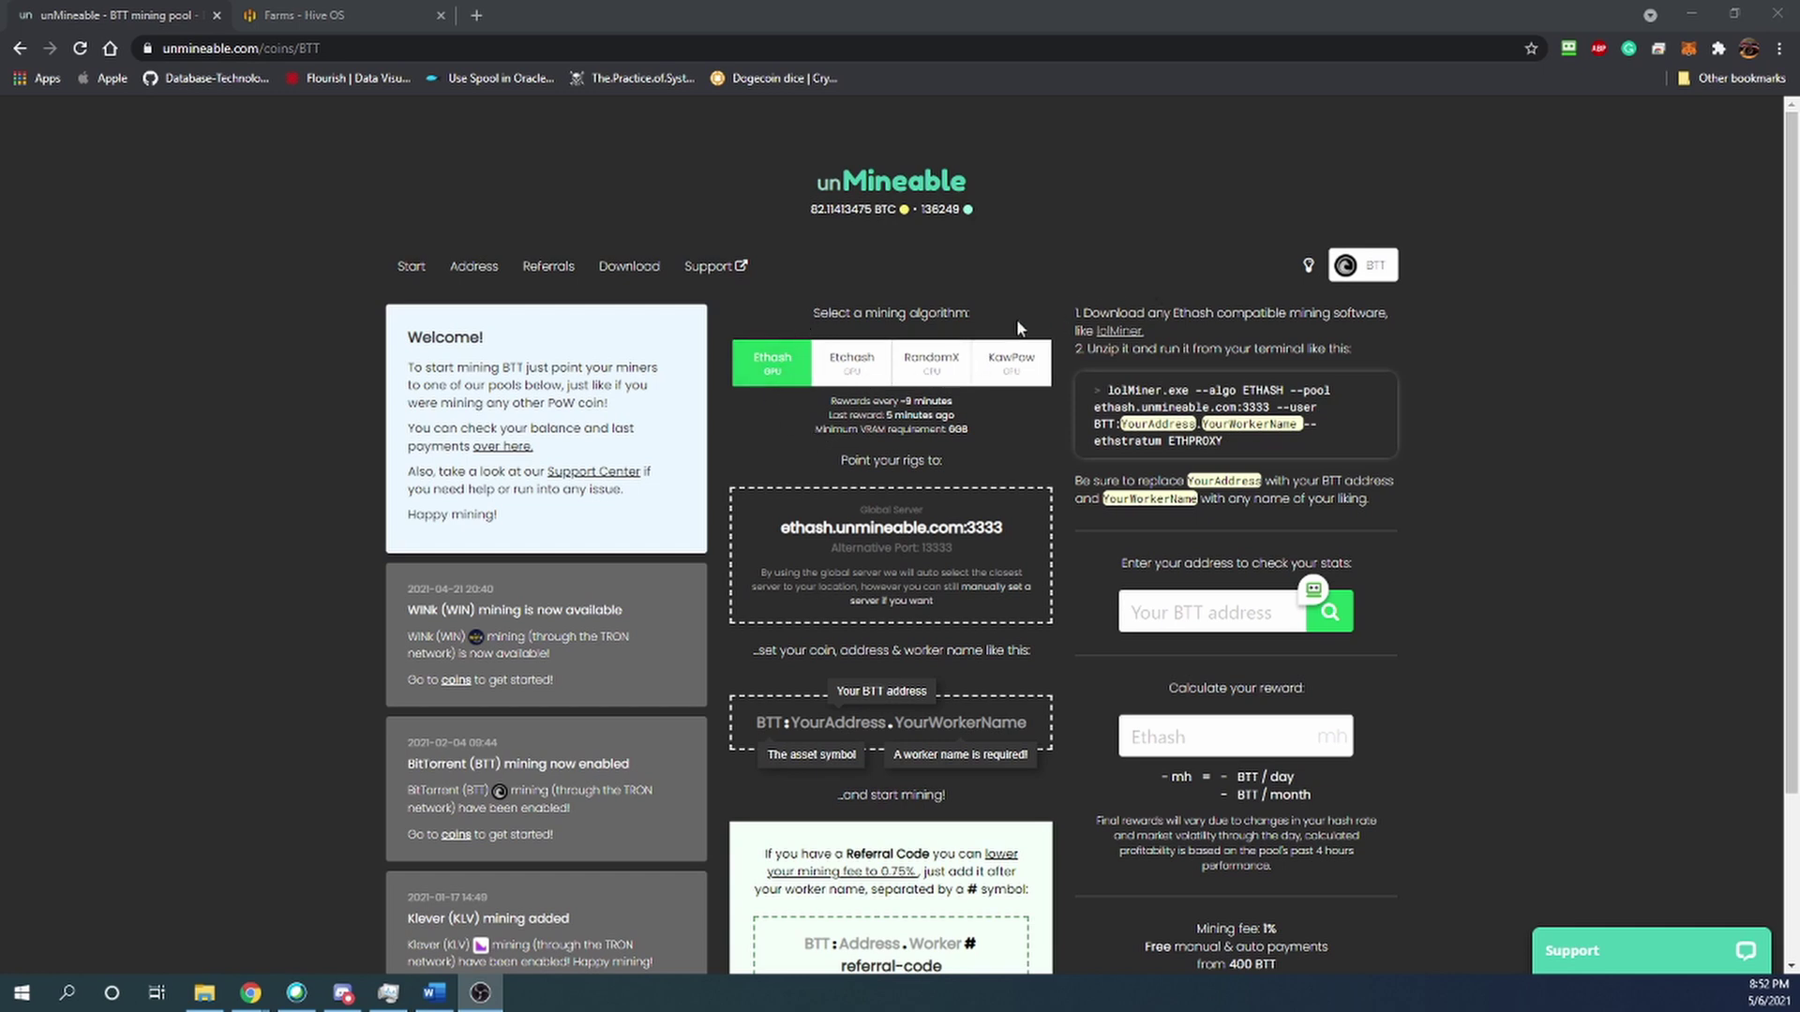
# Step: Cycle through the RandomX and KawPow instructions, then return to Ethash for ethash.unmineable.com:3333
pyautogui.click(930, 362)
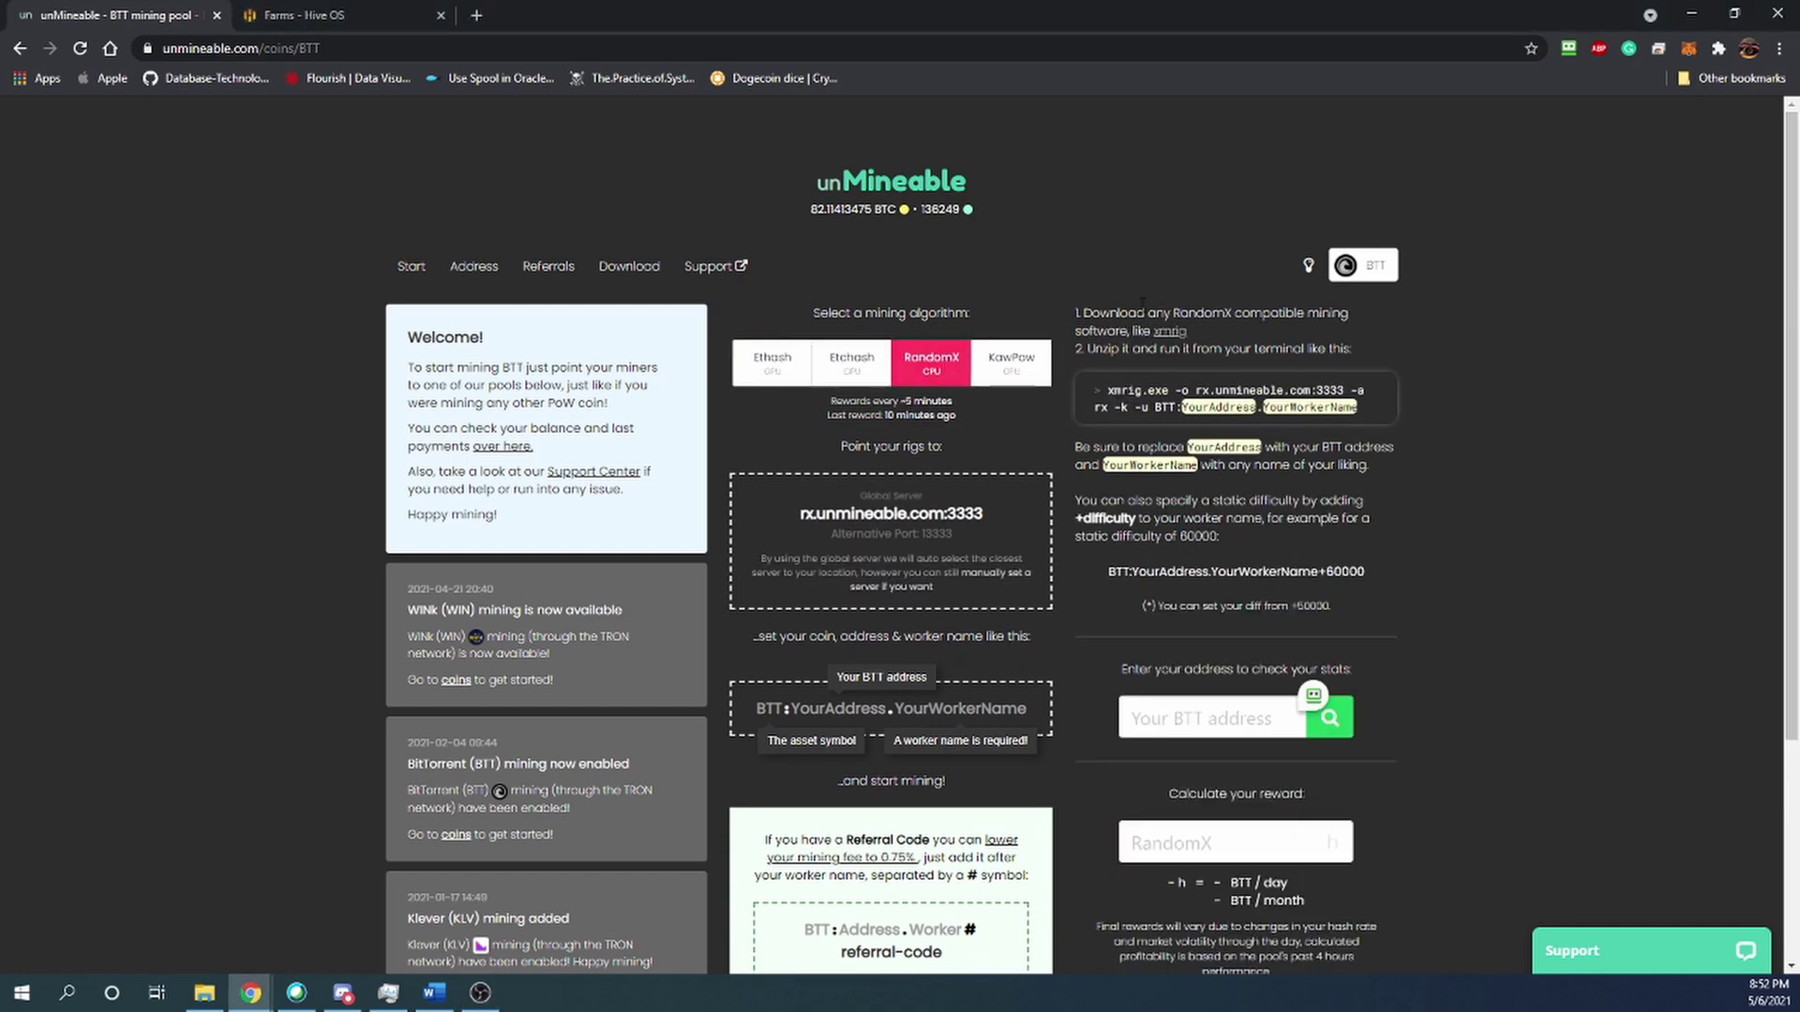
pyautogui.click(1038, 375)
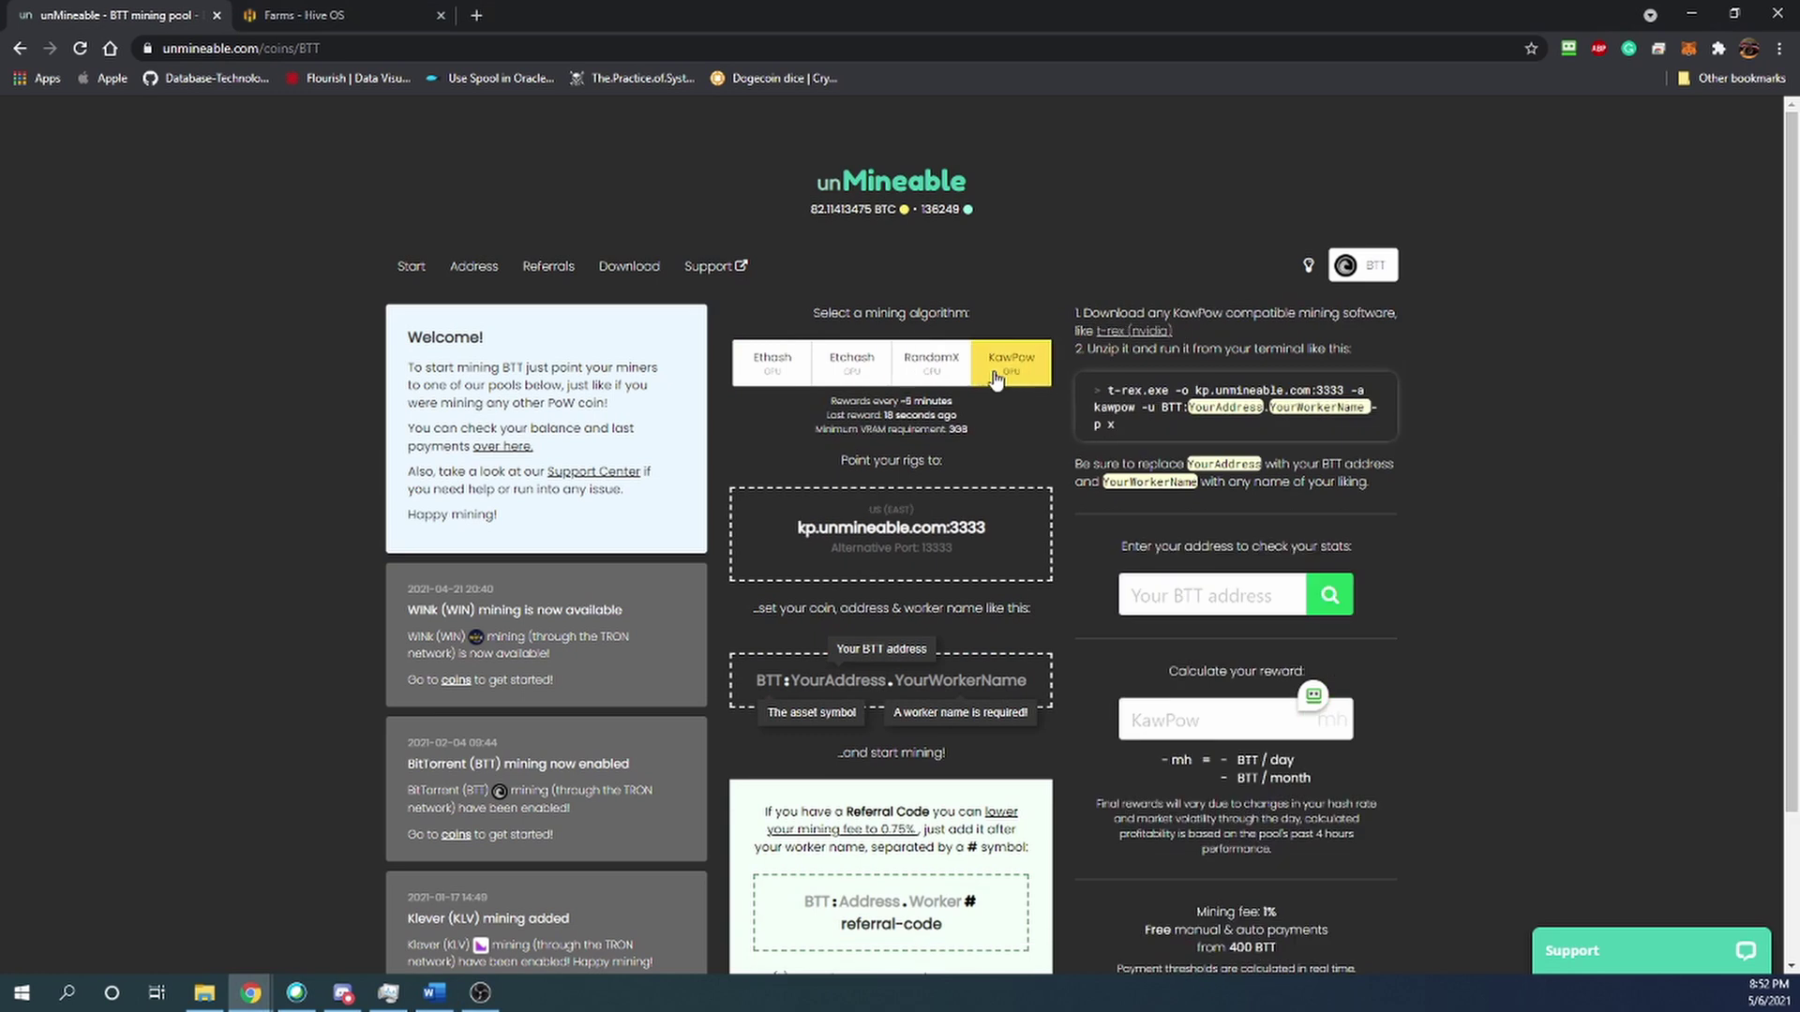
pyautogui.click(784, 375)
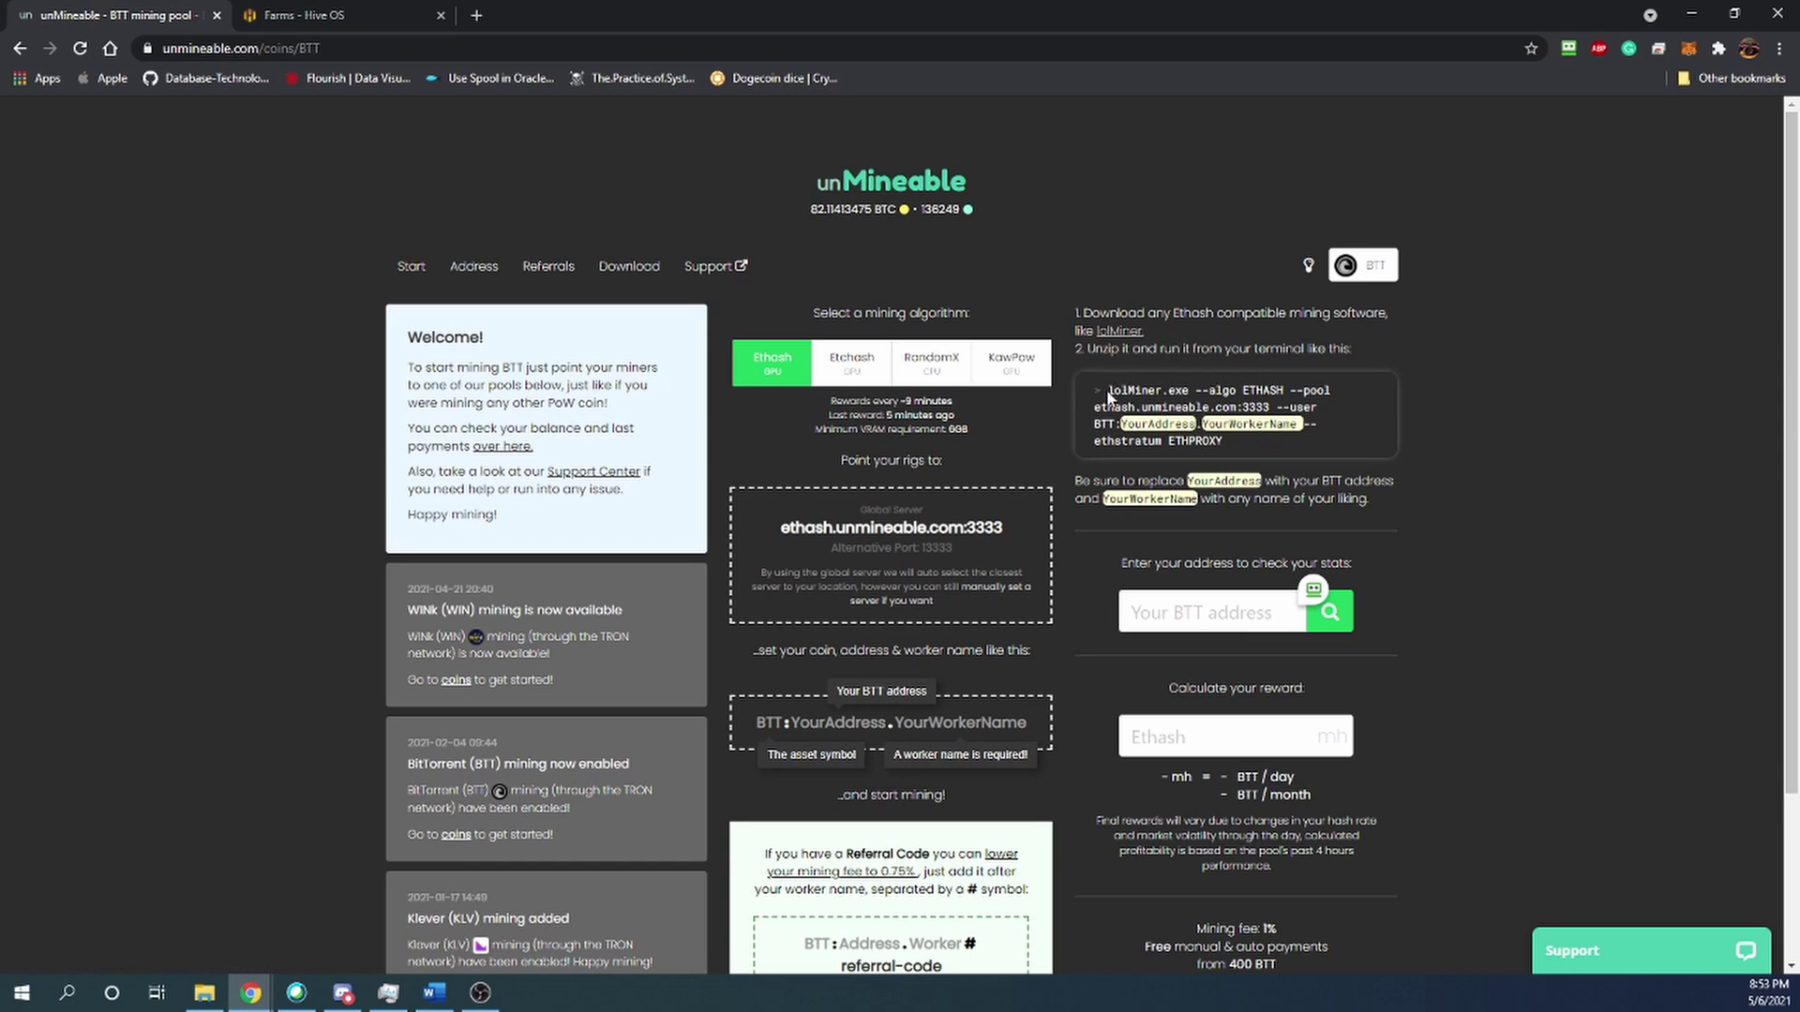
pyautogui.moveTo(1107, 390); pyautogui.dragTo(1279, 409)
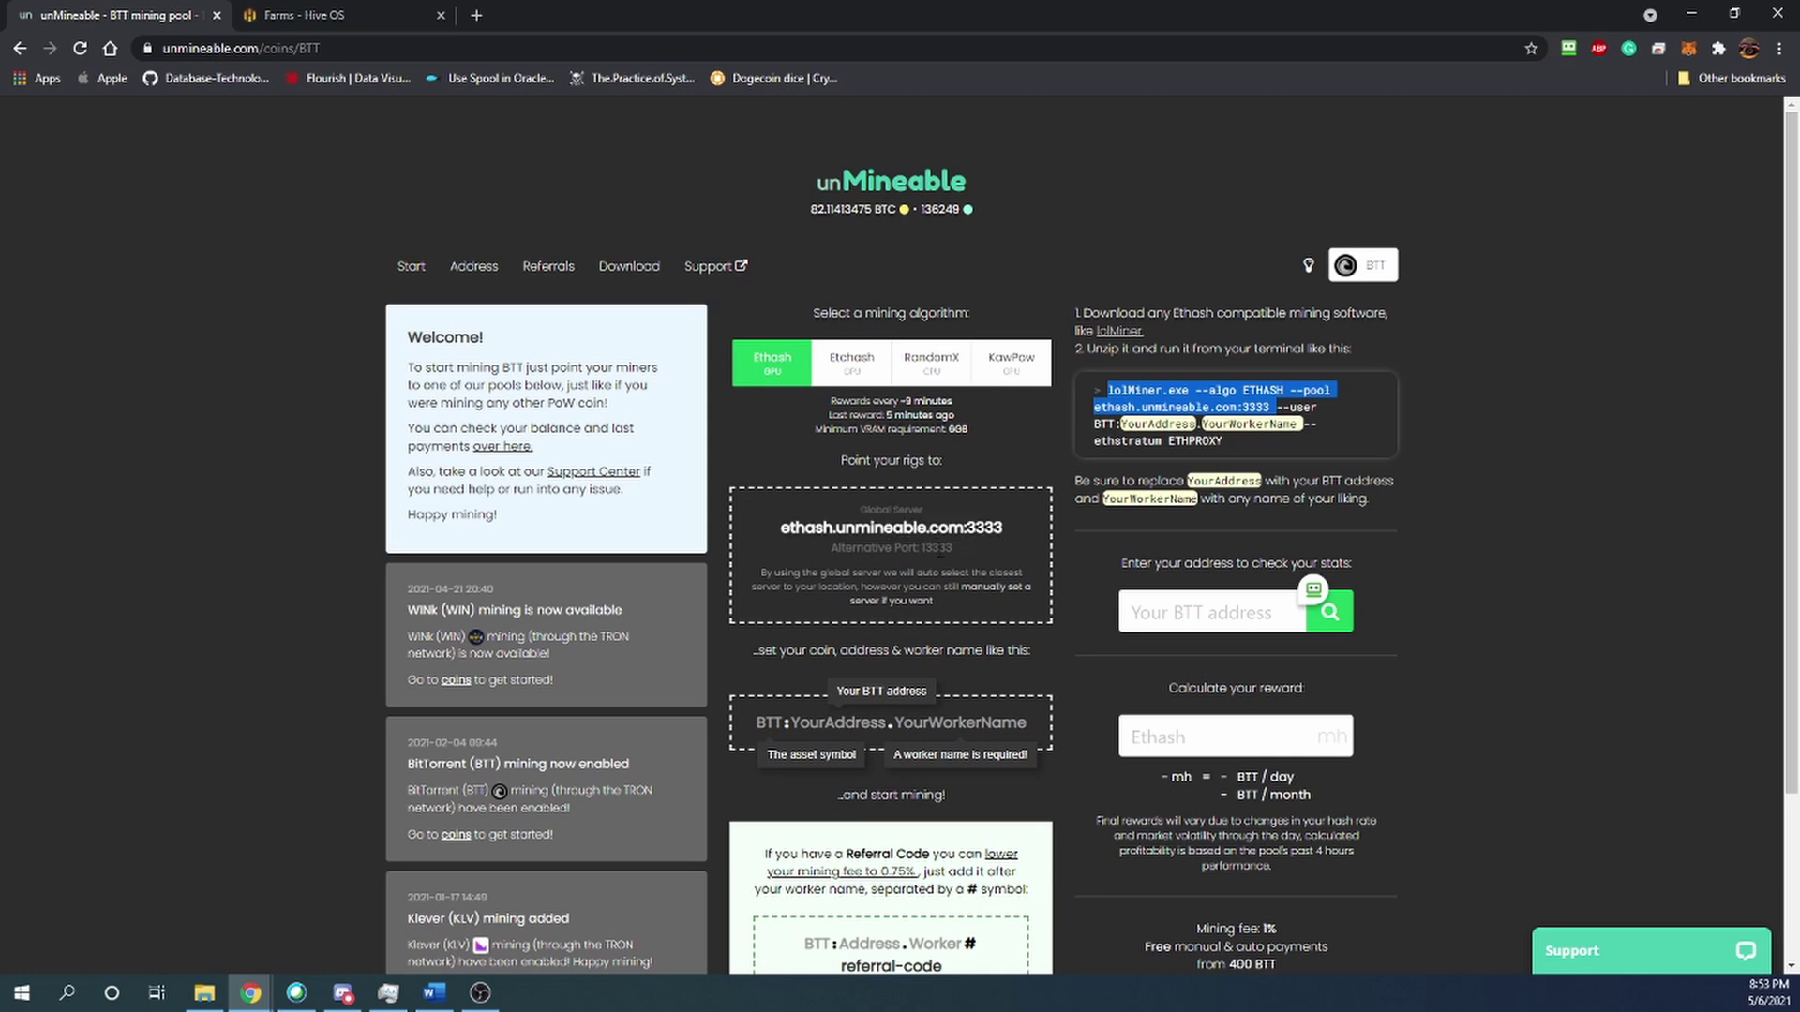
pyautogui.click(858, 365)
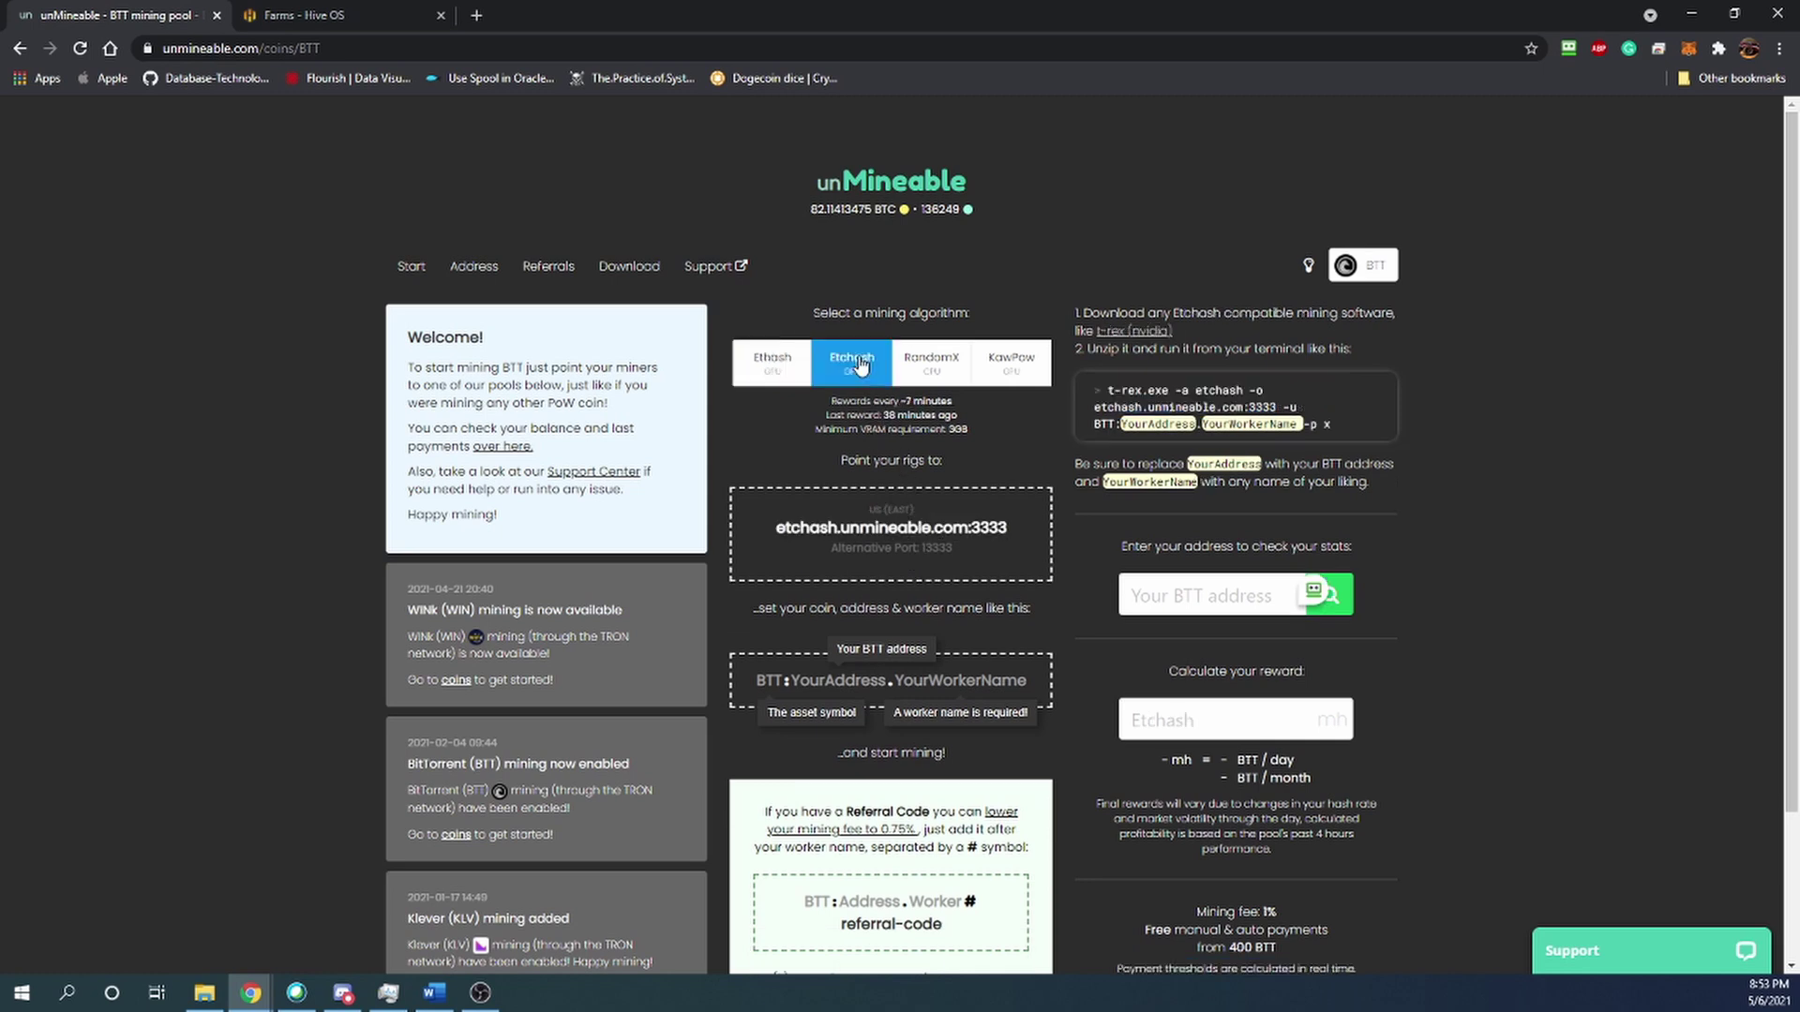
pyautogui.click(911, 375)
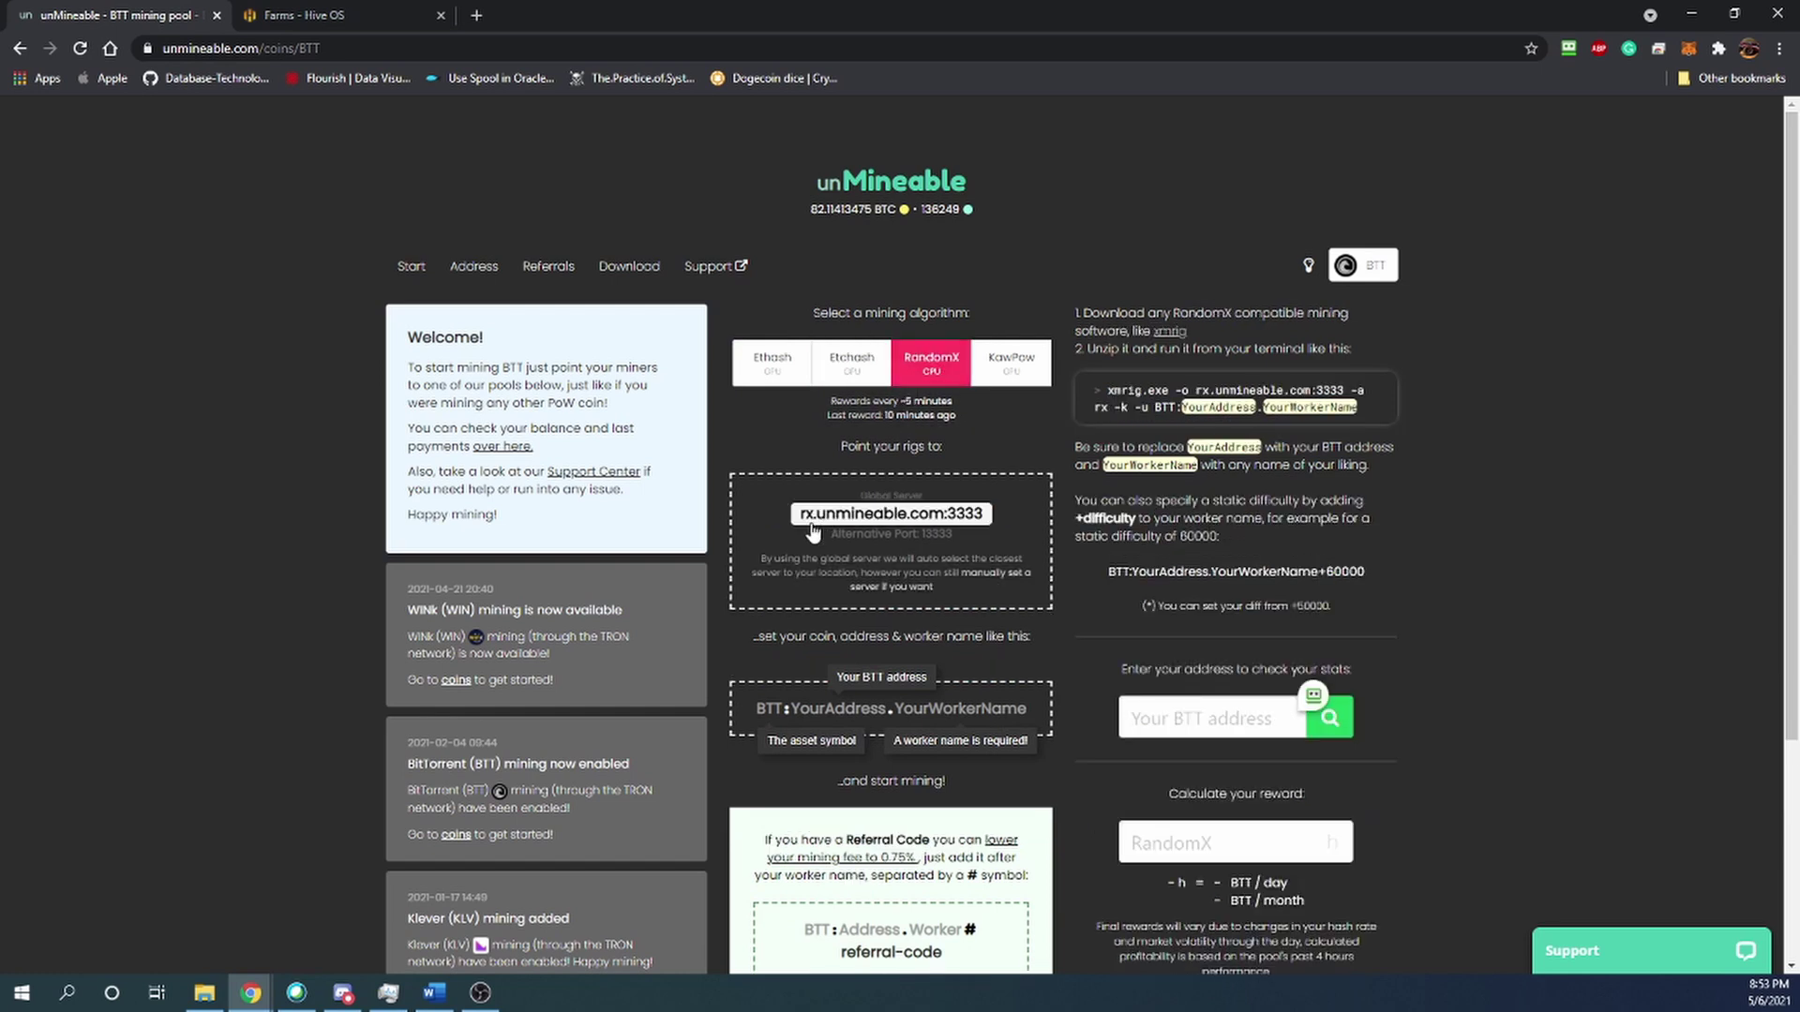
pyautogui.click(1001, 375)
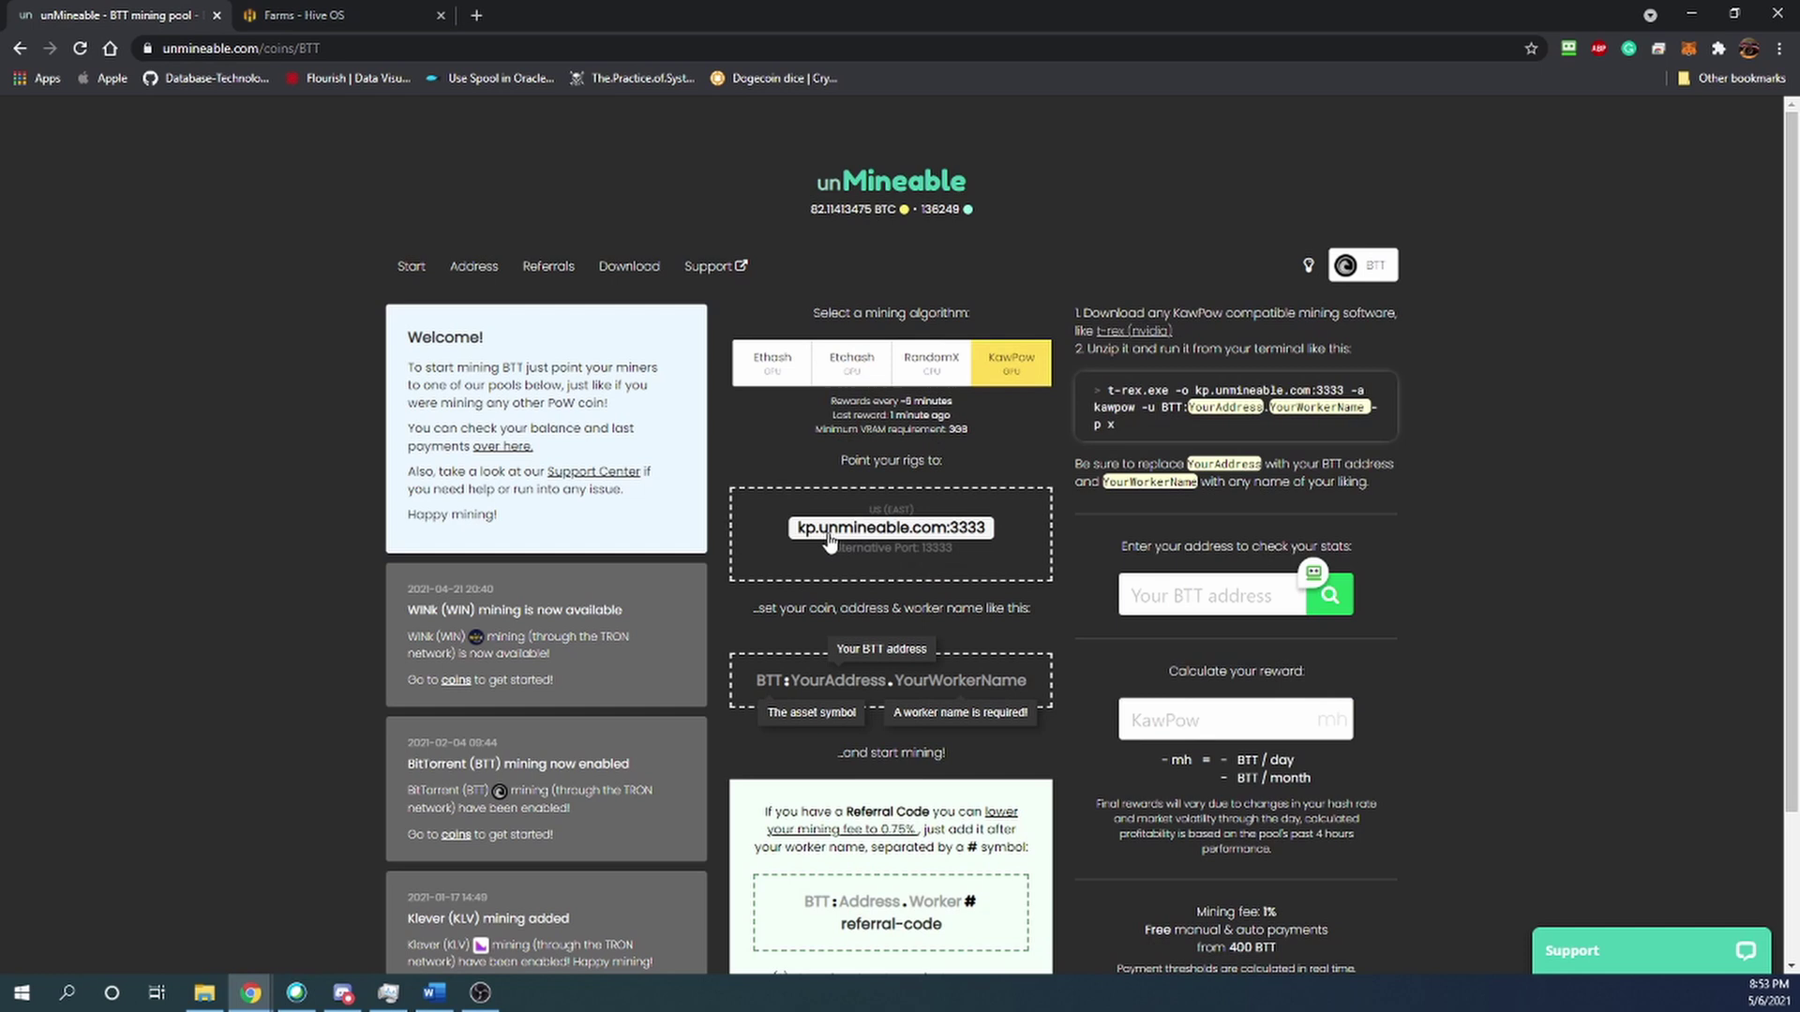
pyautogui.click(772, 360)
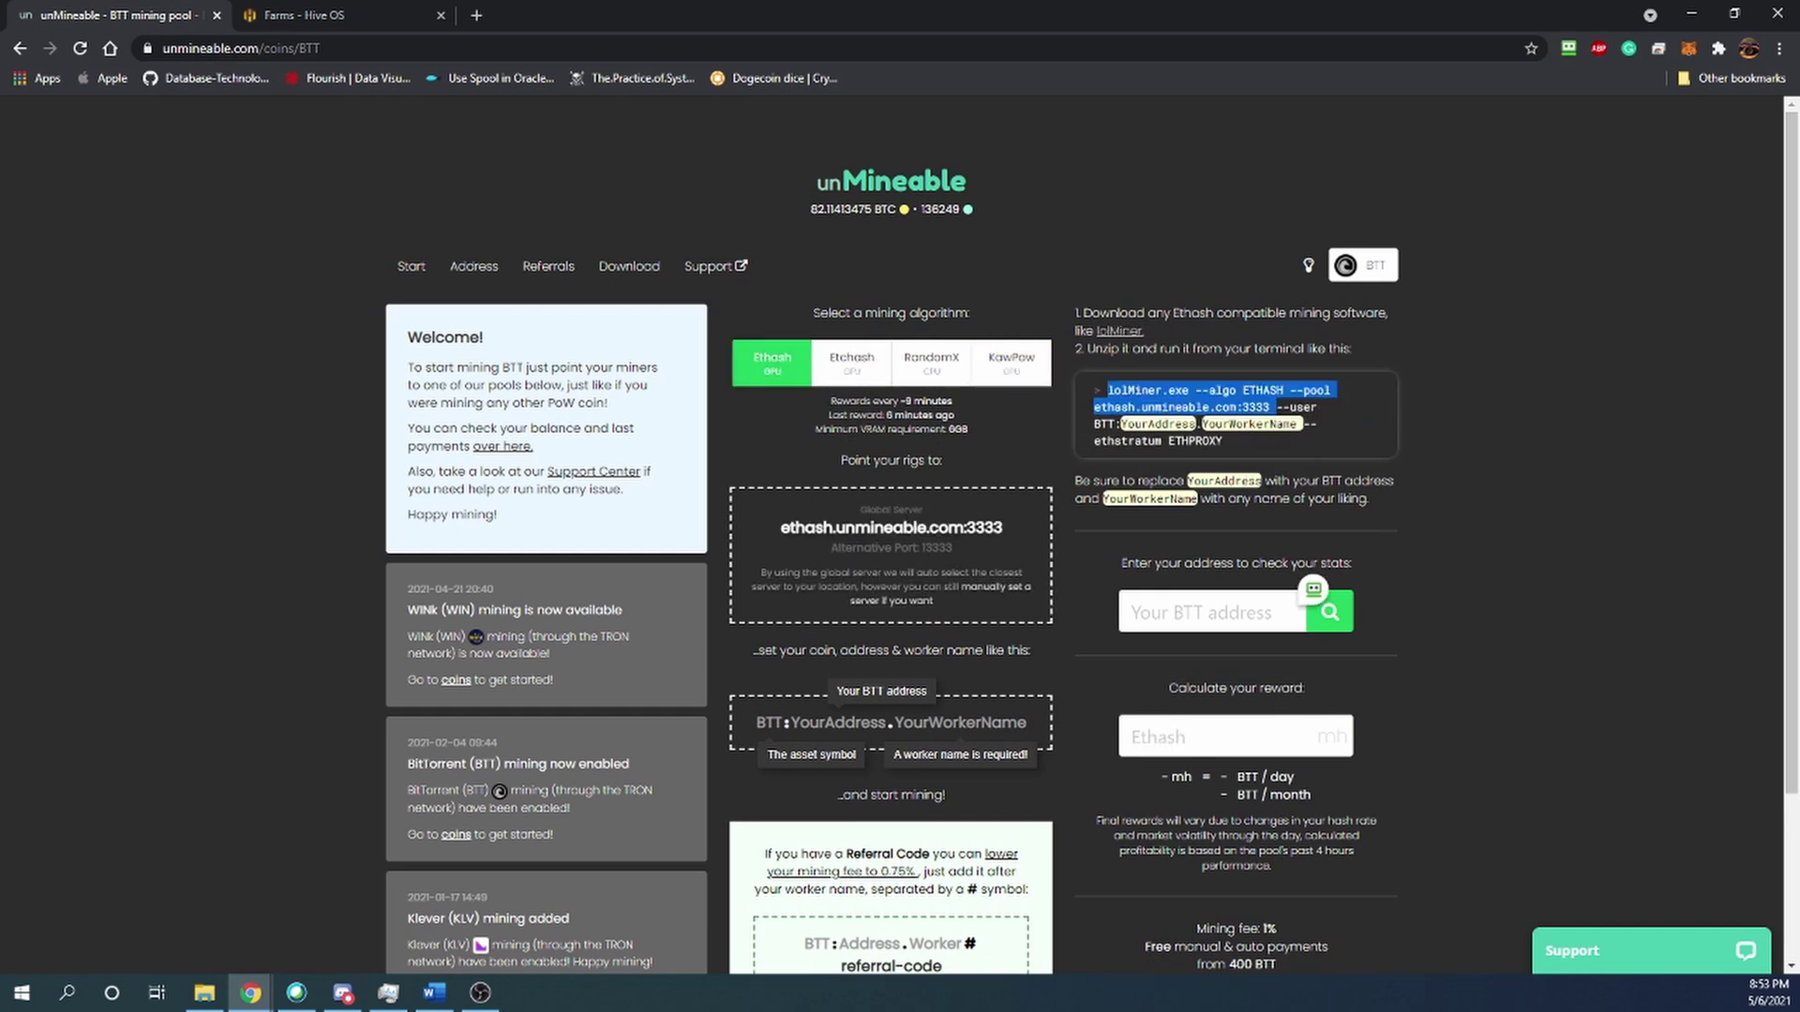
pyautogui.click(1370, 432)
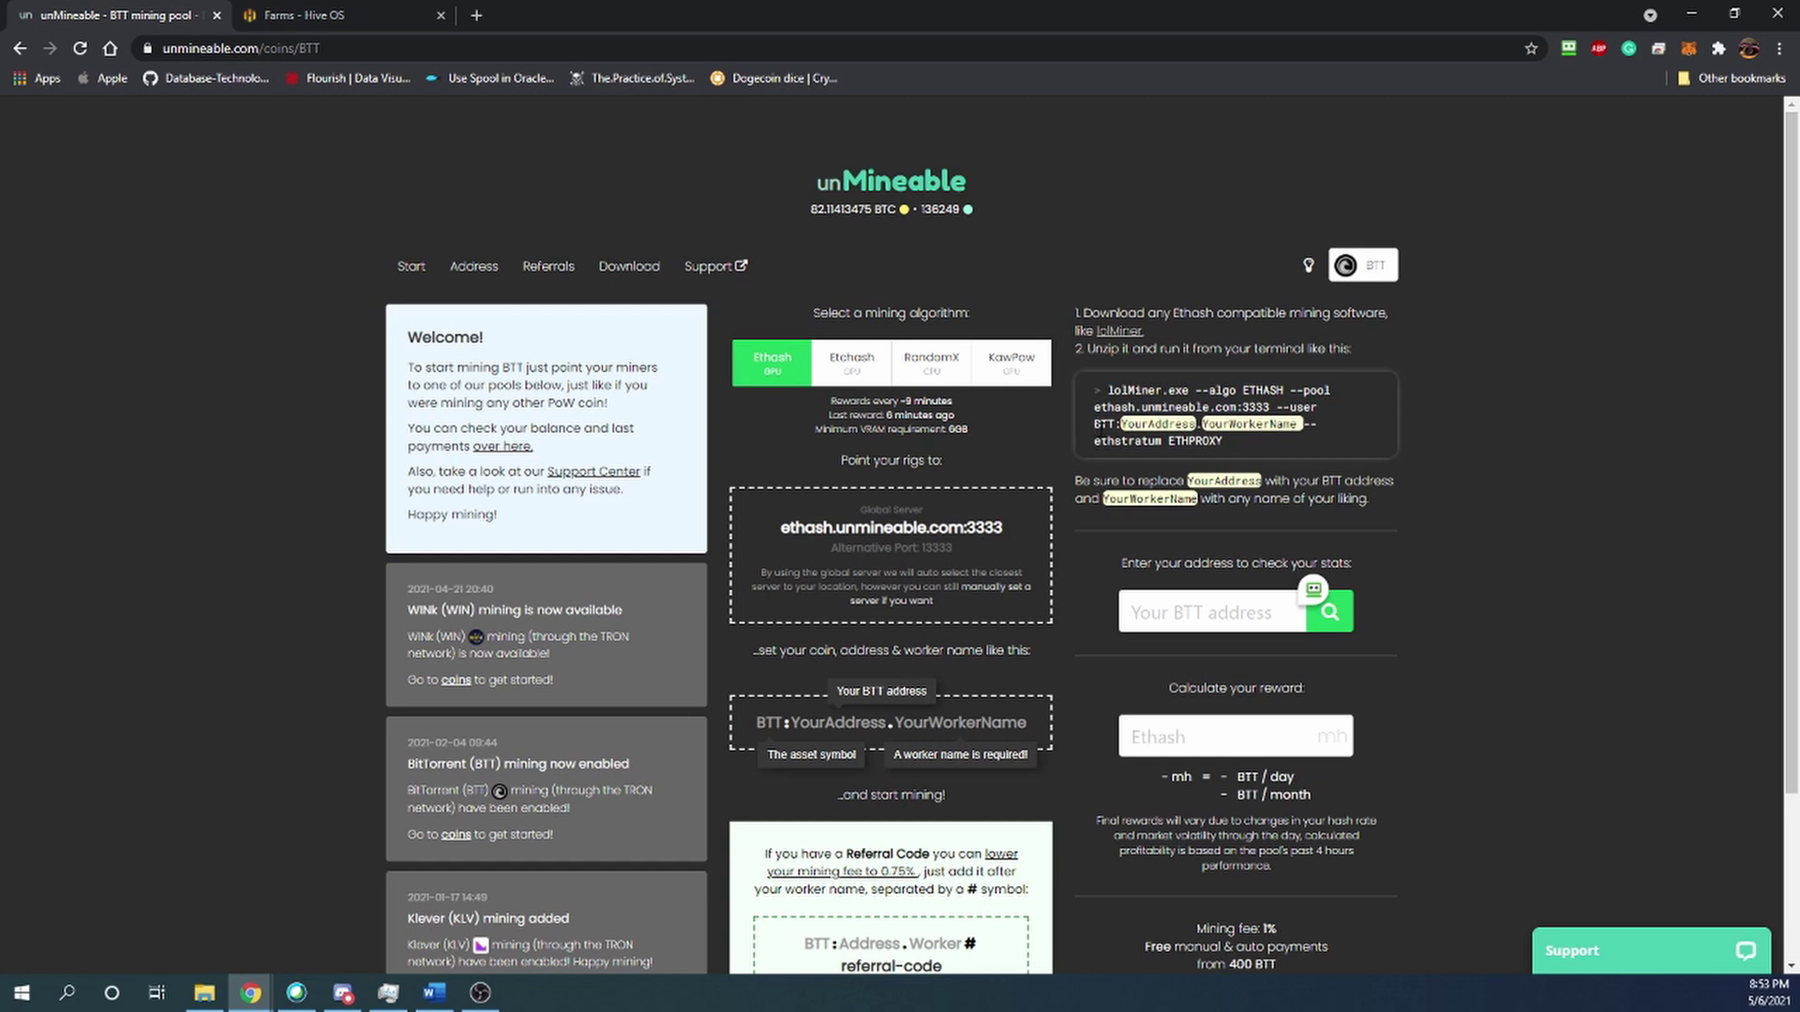
pyautogui.doubleClick(1177, 423)
pyautogui.moveTo(1207, 424); pyautogui.dragTo(1309, 427)
pyautogui.click(1311, 428)
pyautogui.click(855, 371)
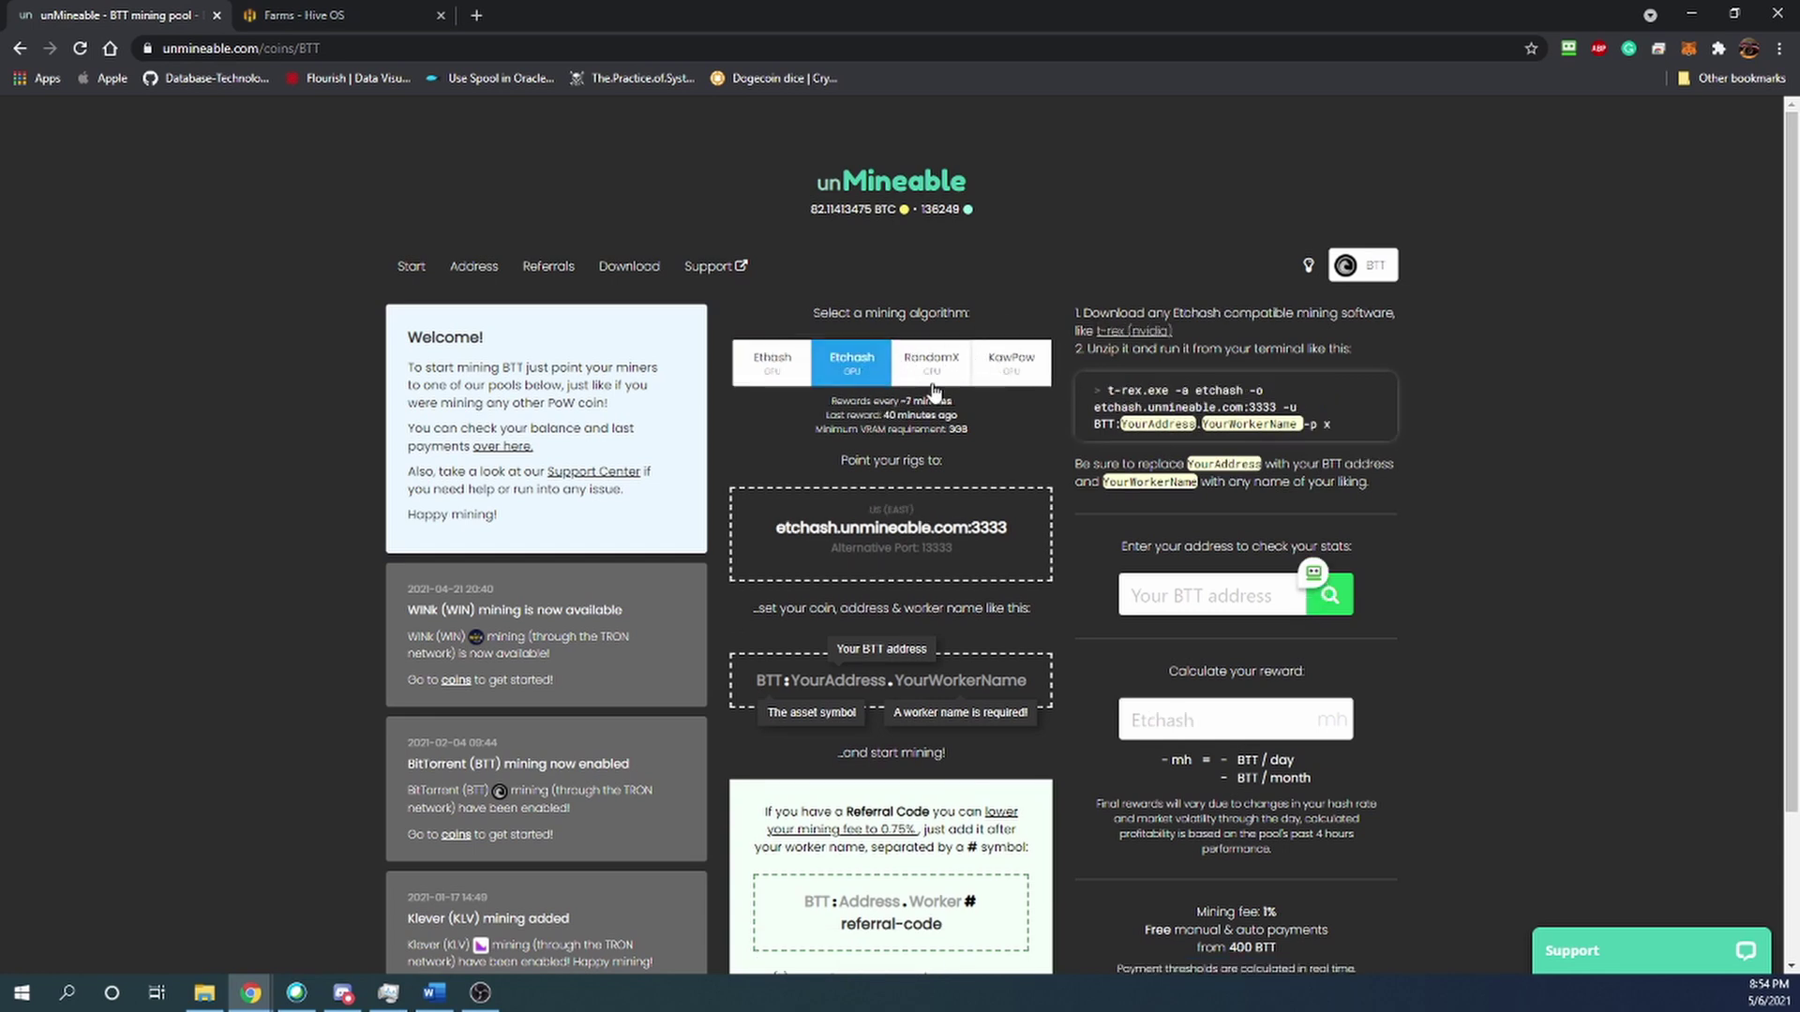
pyautogui.click(910, 366)
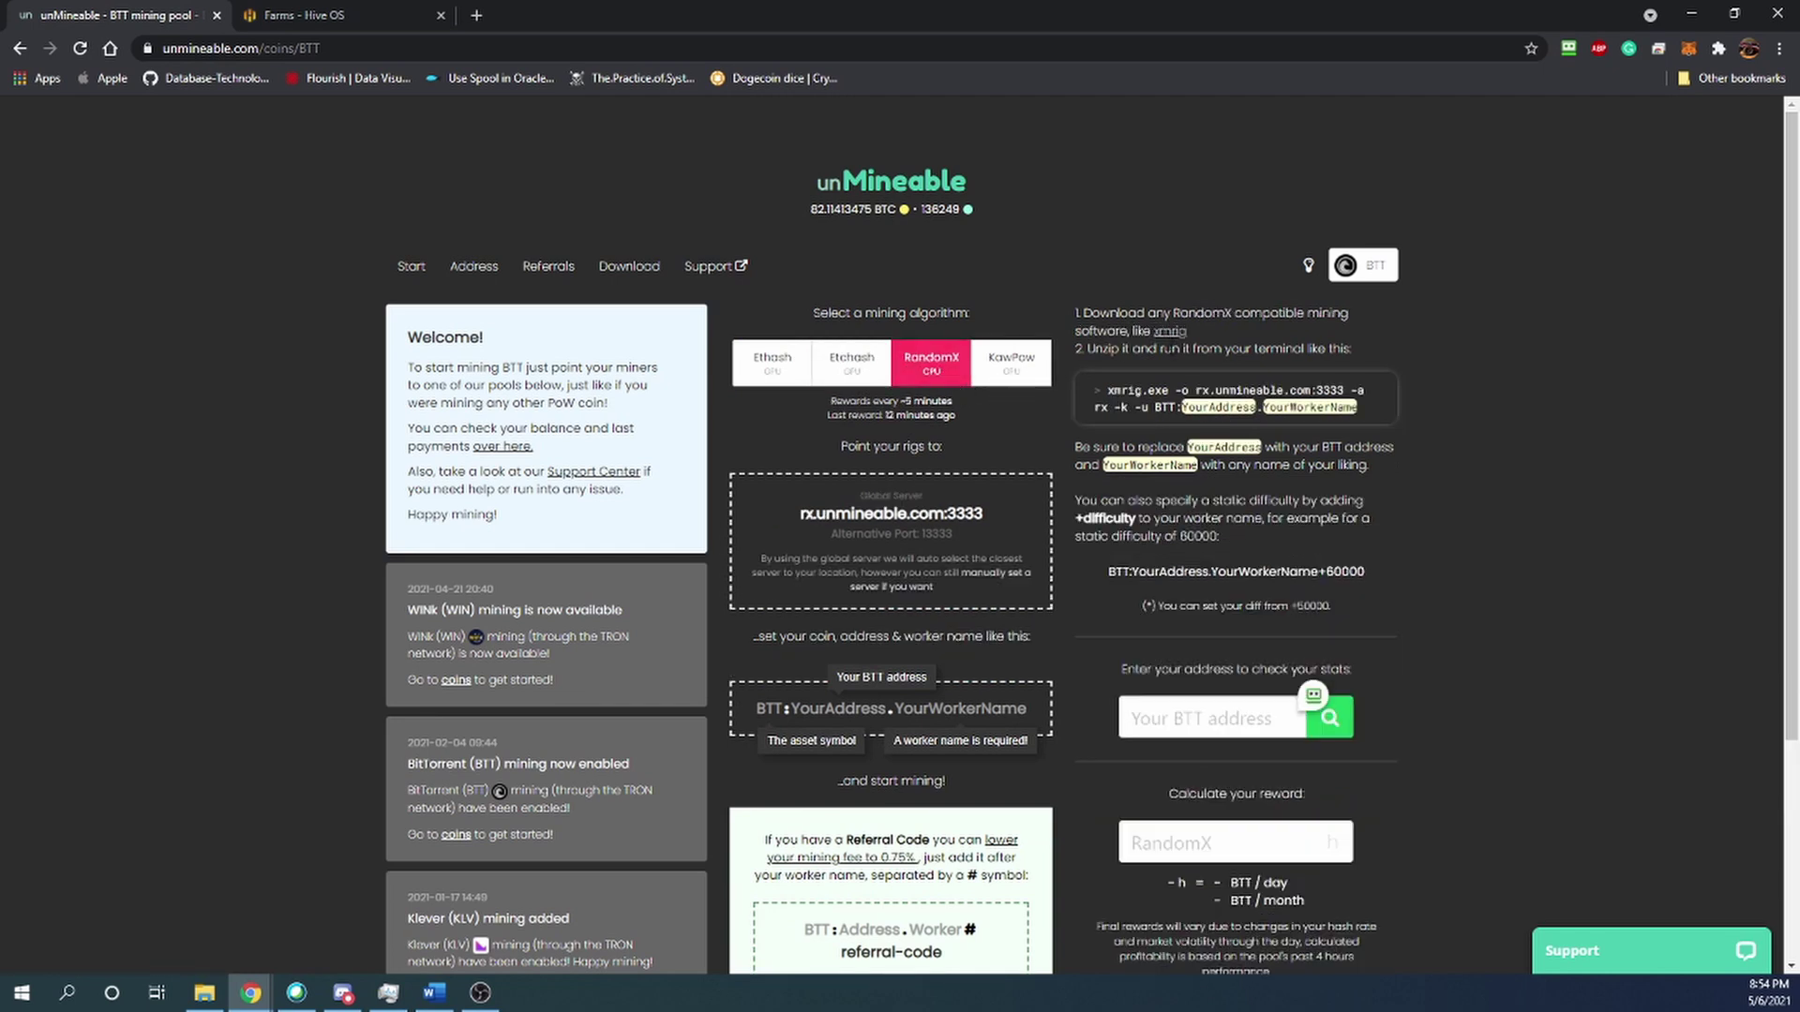
pyautogui.click(1026, 368)
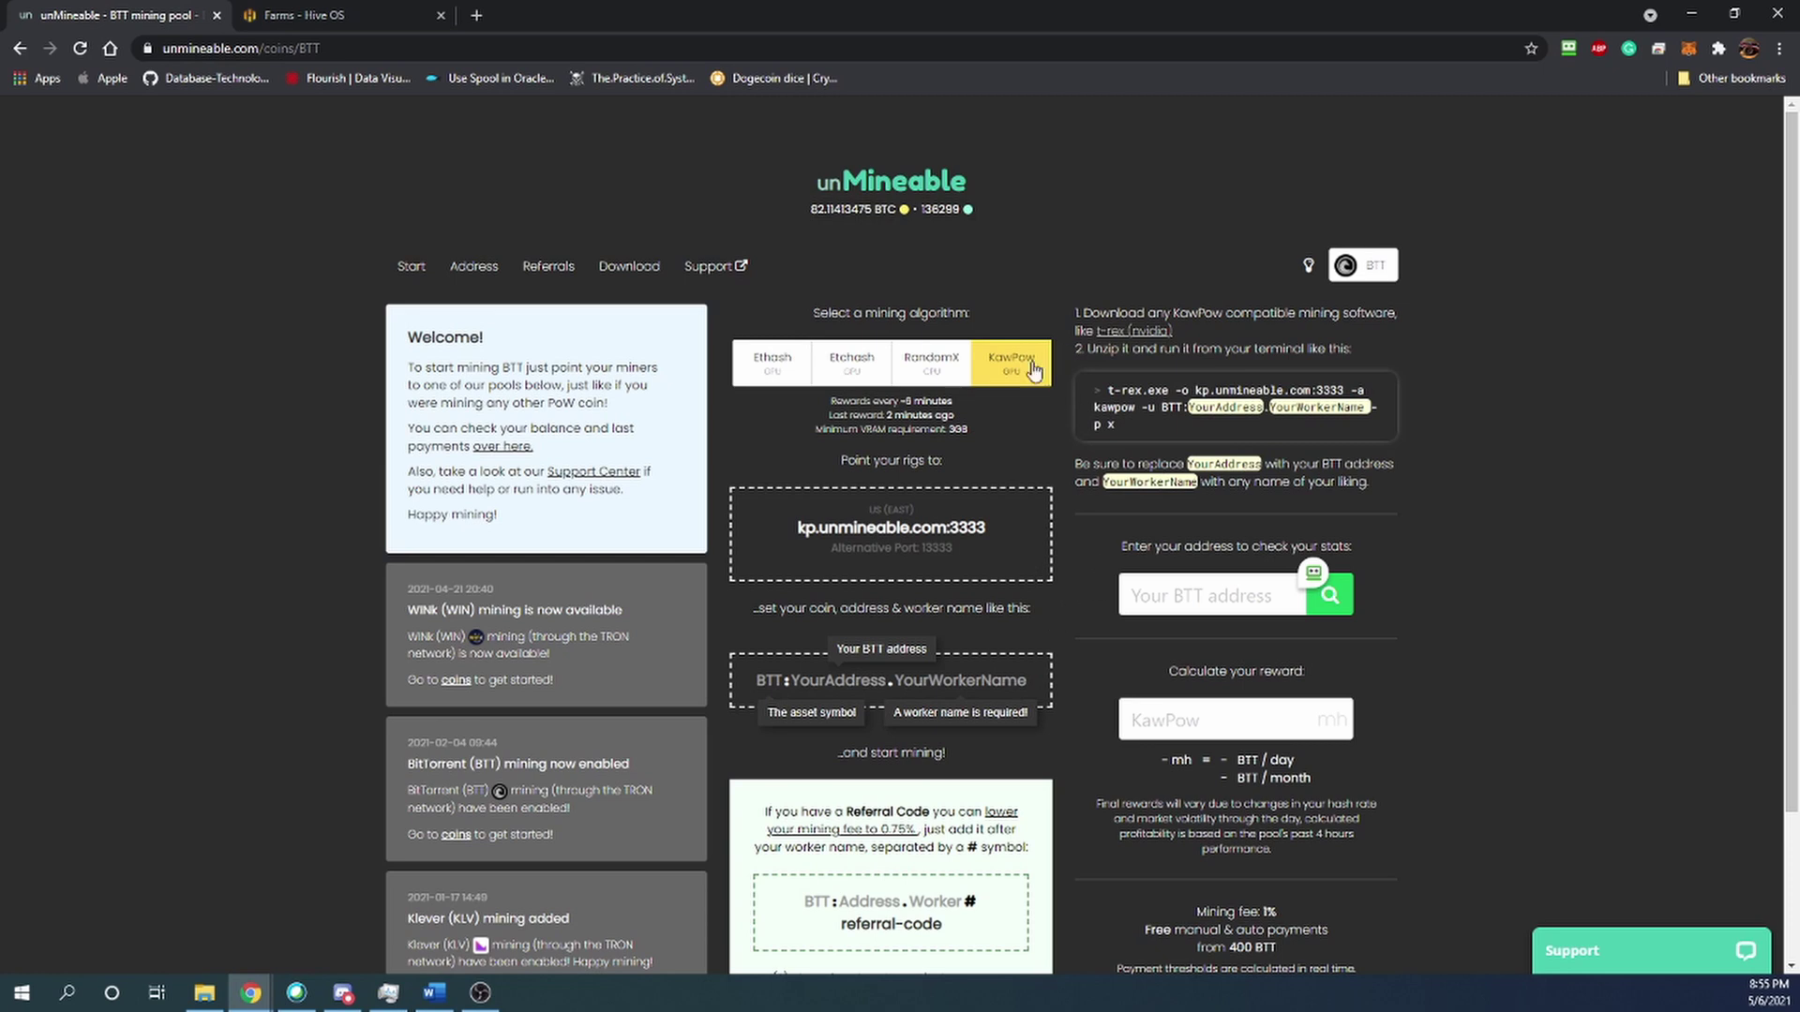
pyautogui.click(772, 362)
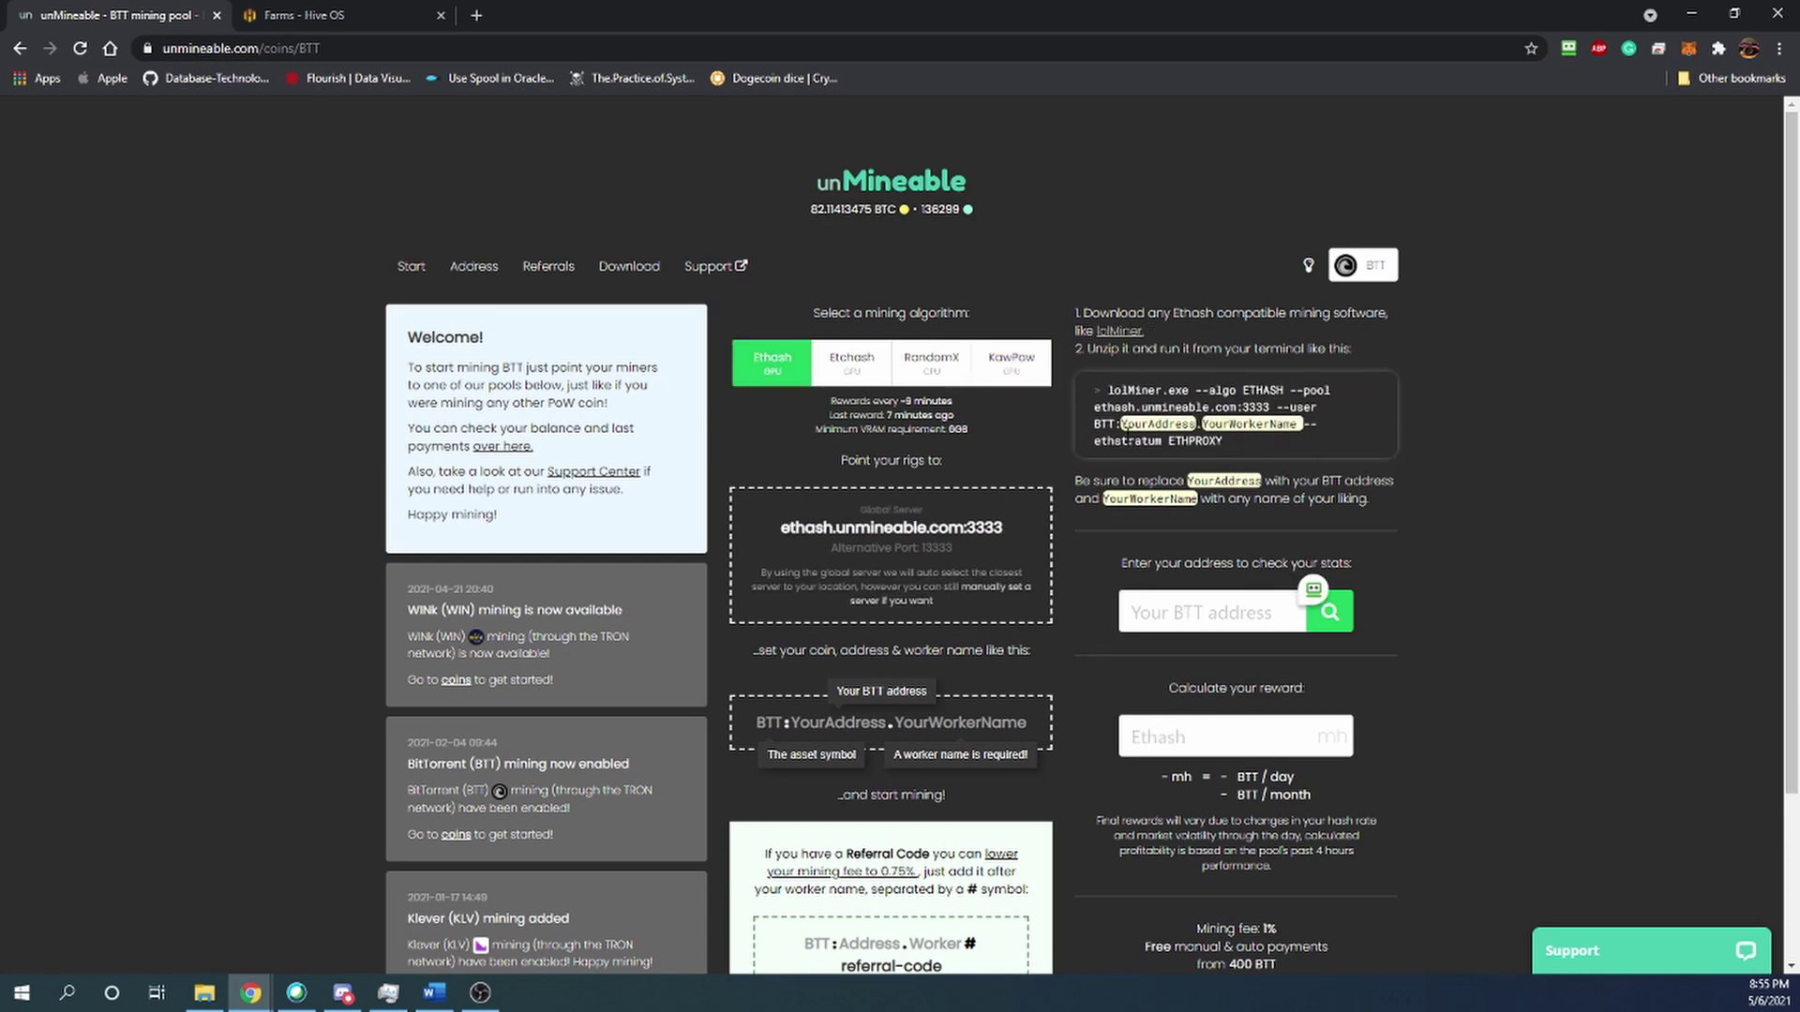
pyautogui.click(1185, 609)
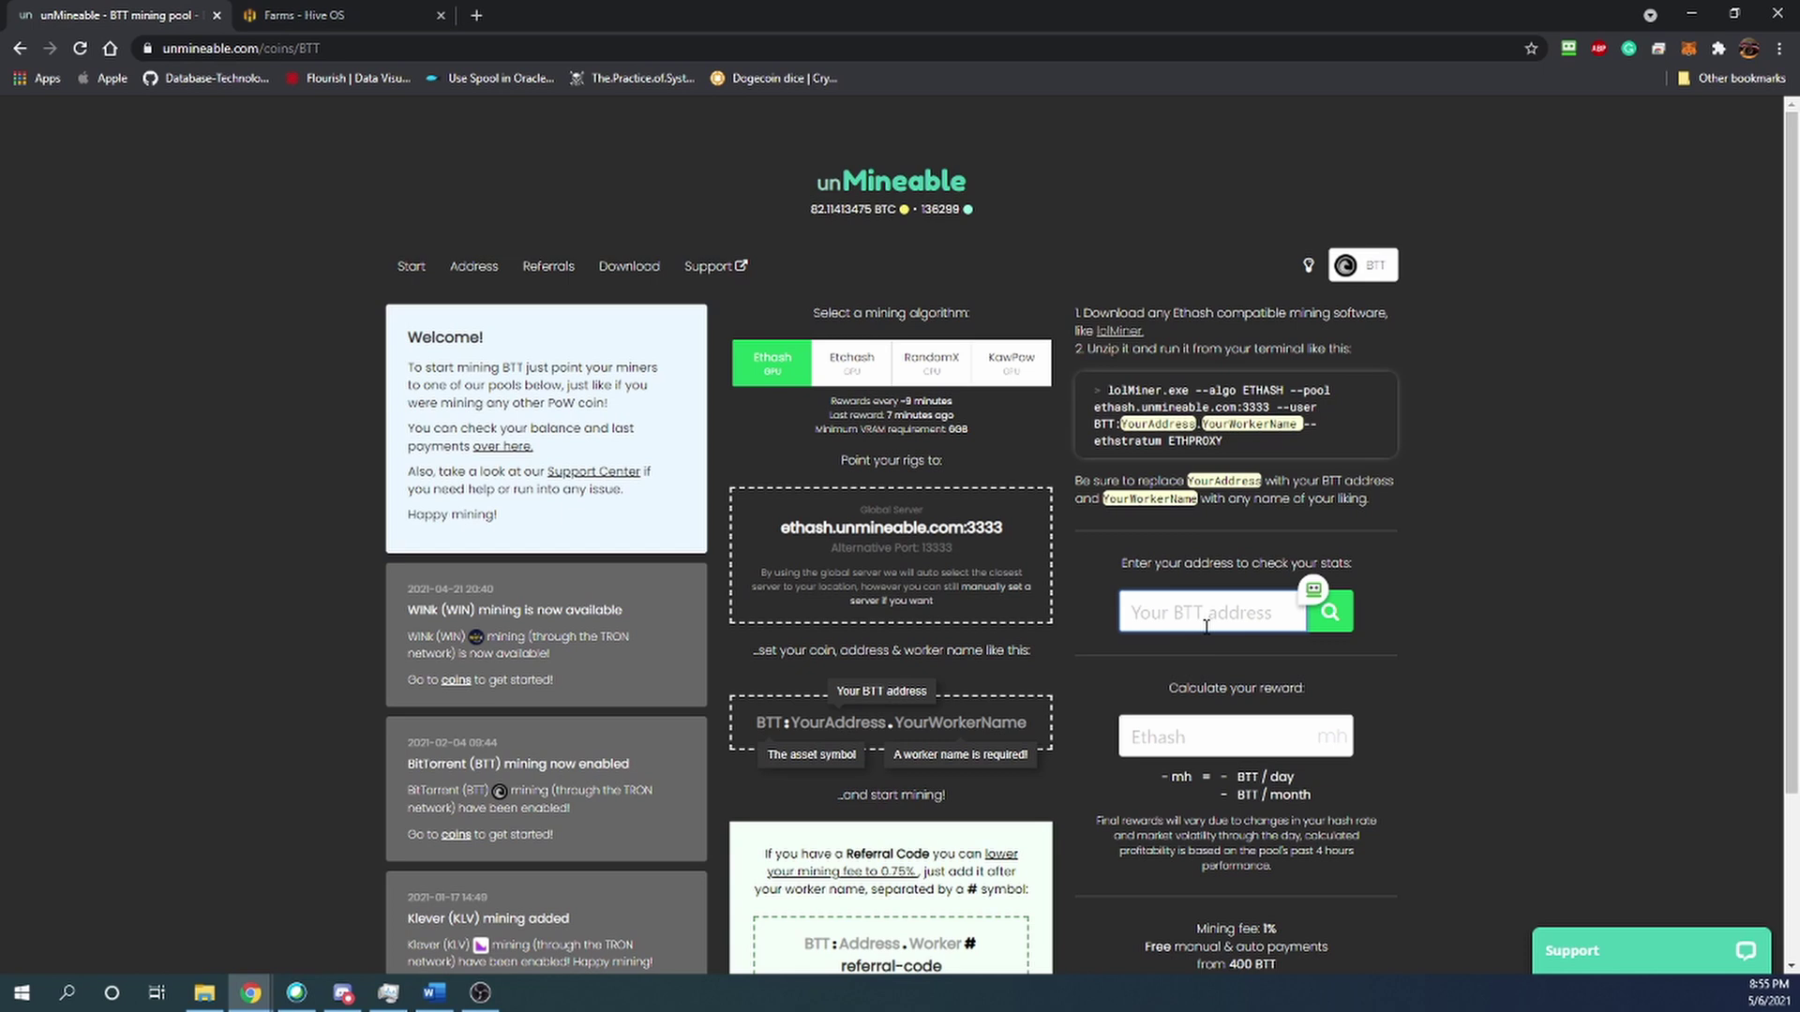
# Step: Cycle through the Etchash and RandomX instructions, ending back on Ethash
pyautogui.click(1241, 732)
pyautogui.click(846, 375)
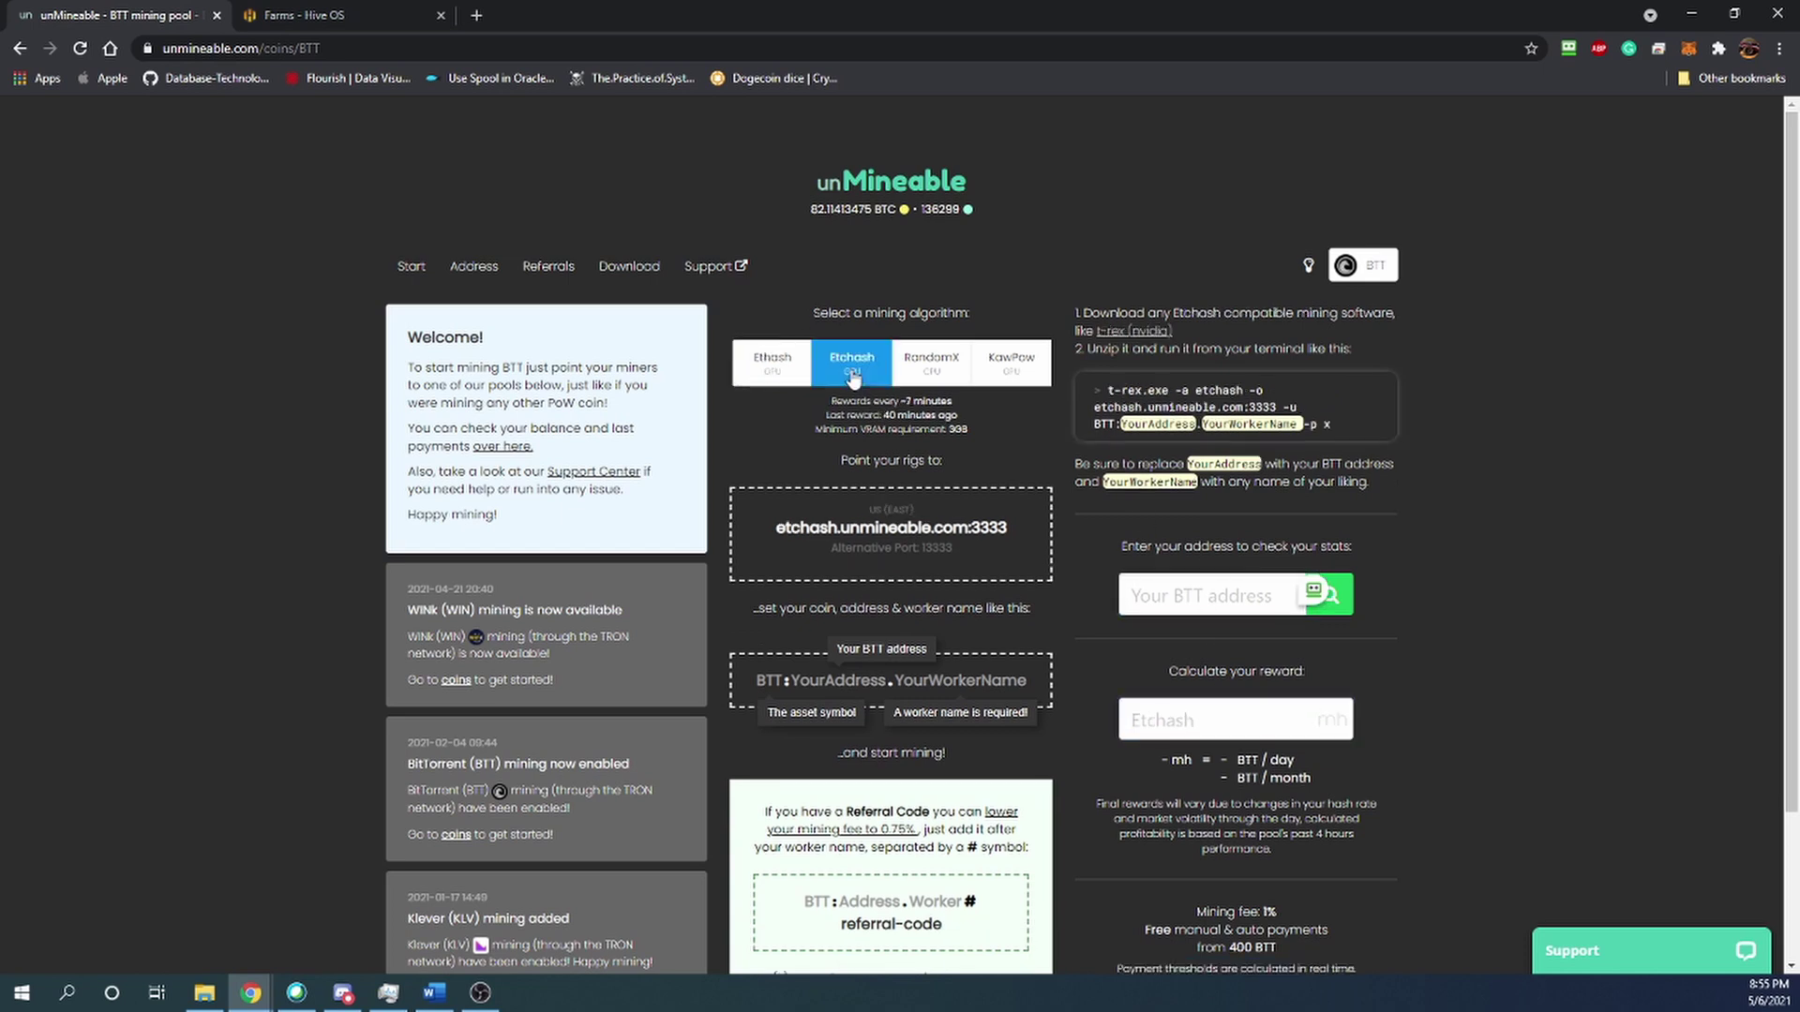
pyautogui.click(933, 366)
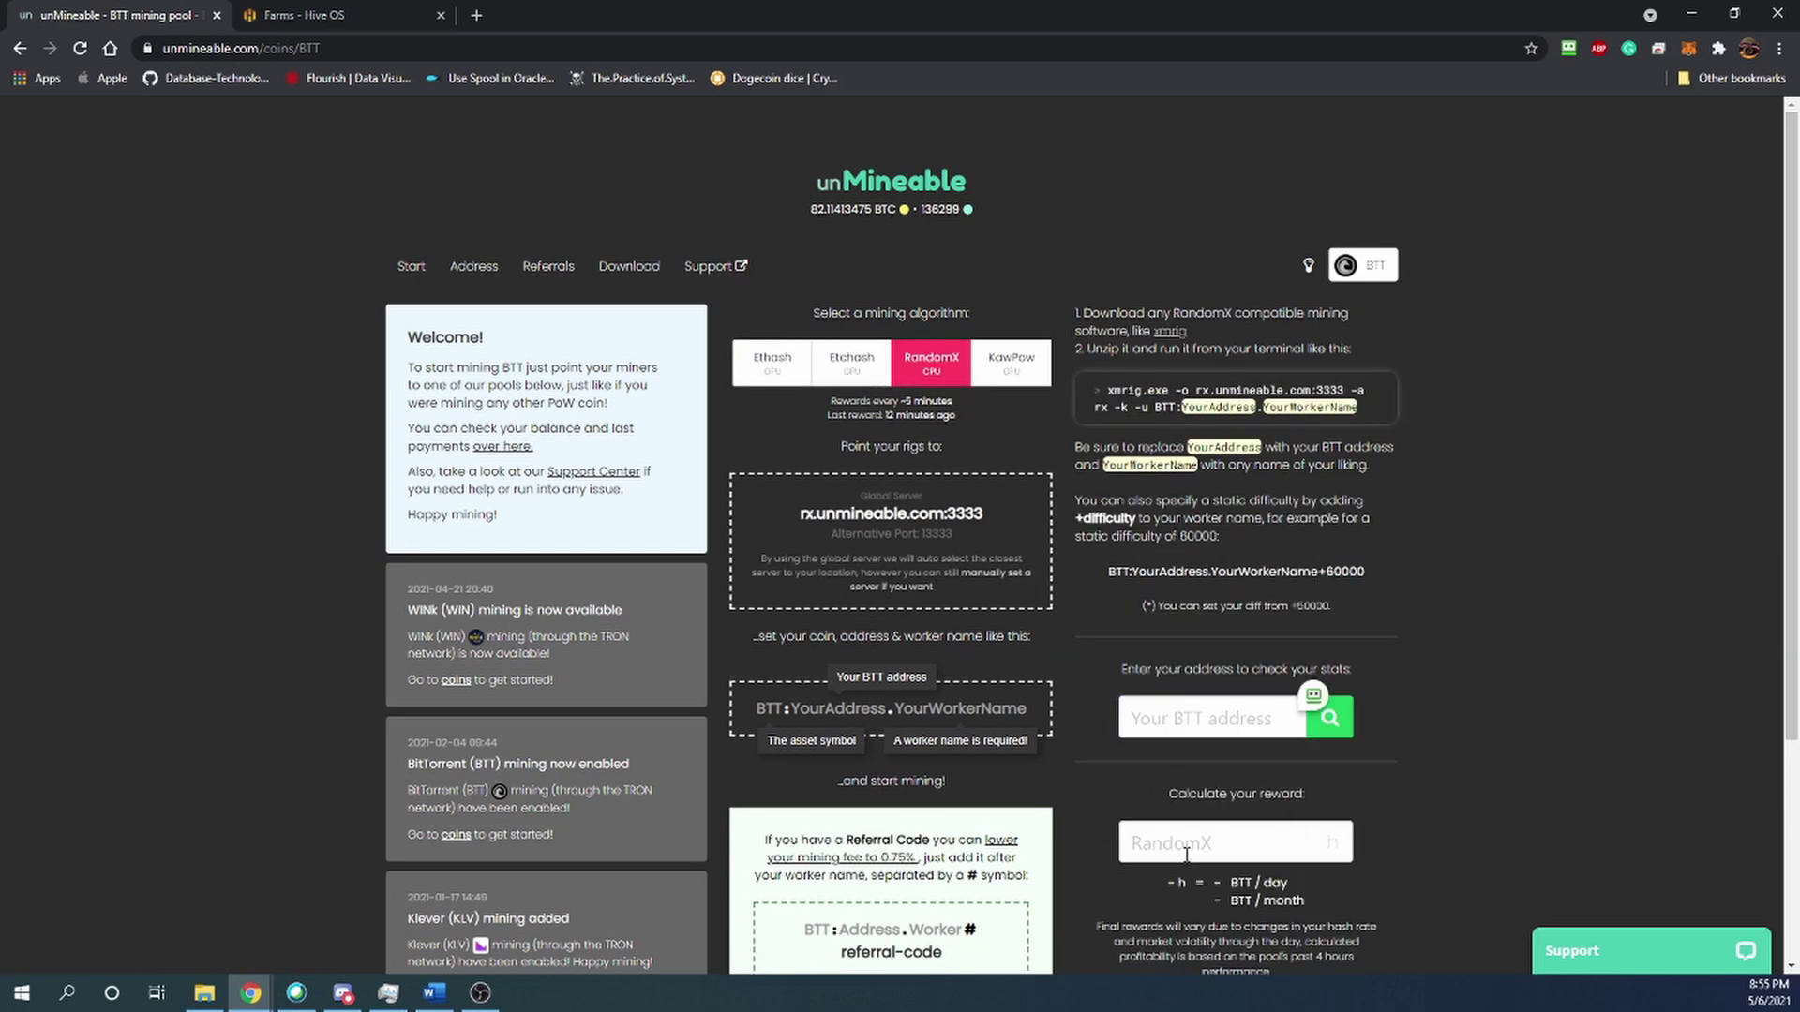
pyautogui.click(781, 360)
# Step: Enter 100 mh in the reward calculator: 965.611043 BTT per day, 28968.331317 BTT per month
pyautogui.click(1188, 730)
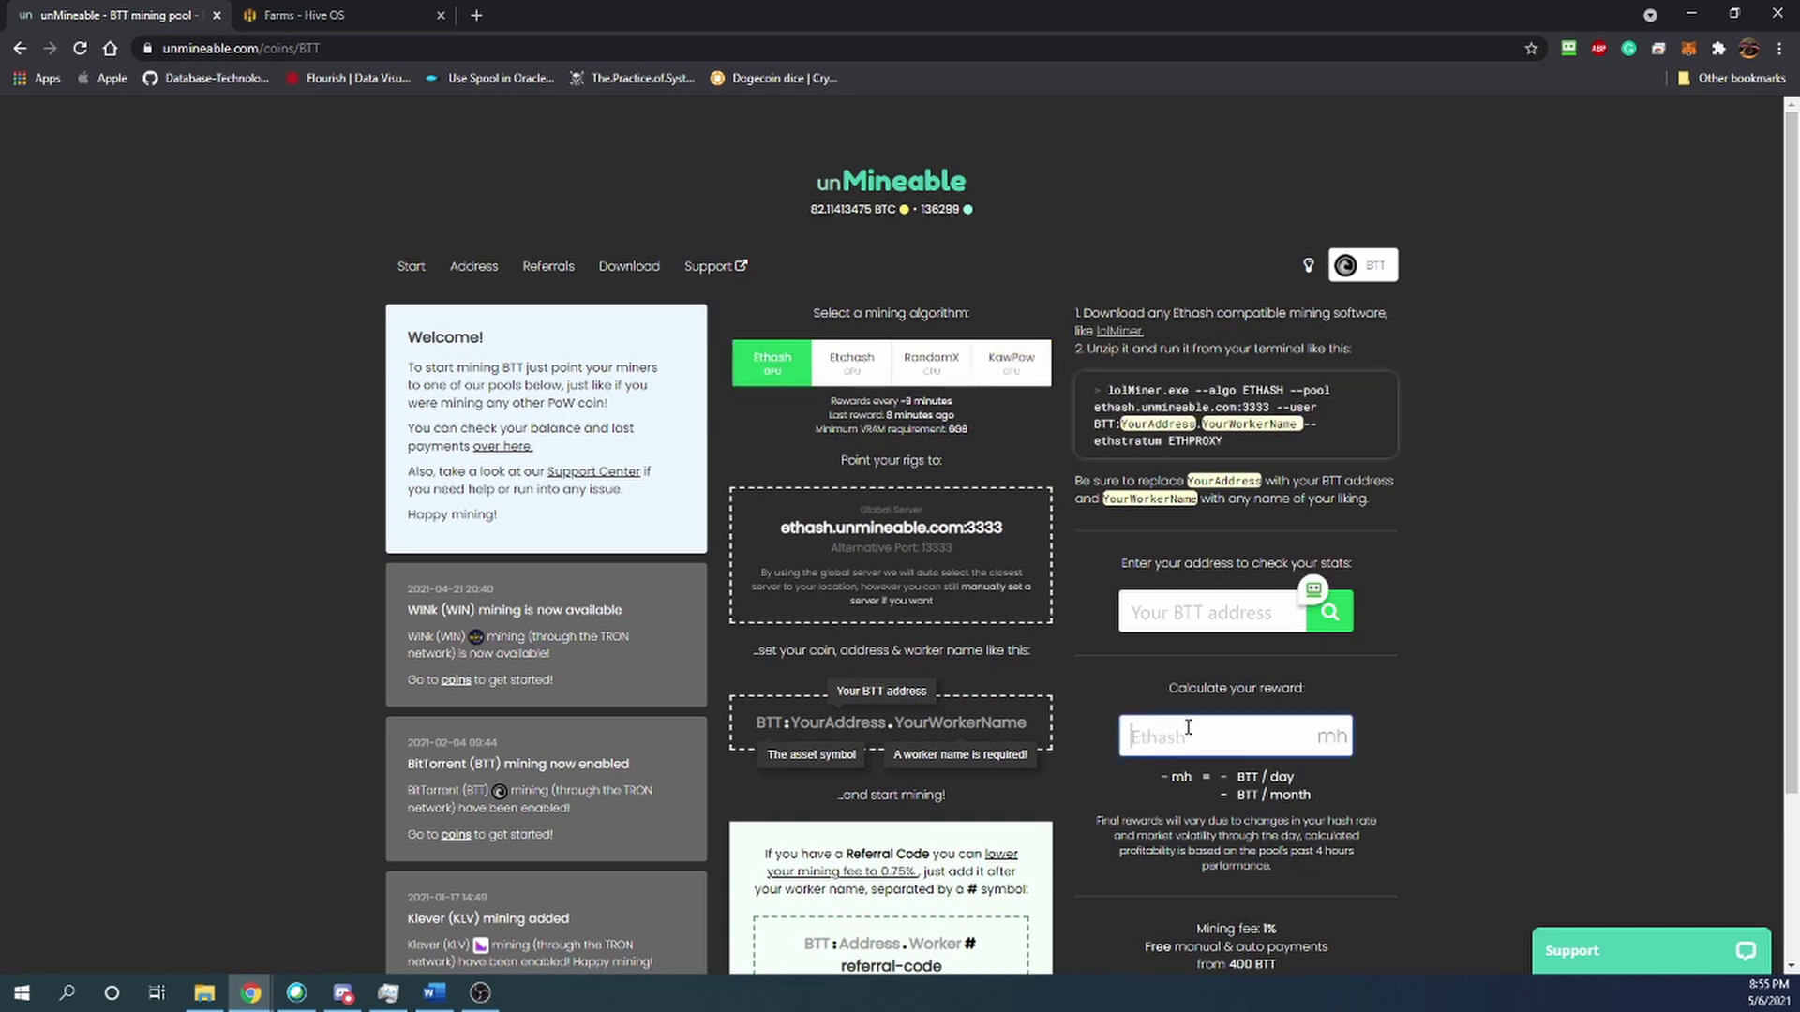
pyautogui.write('100')
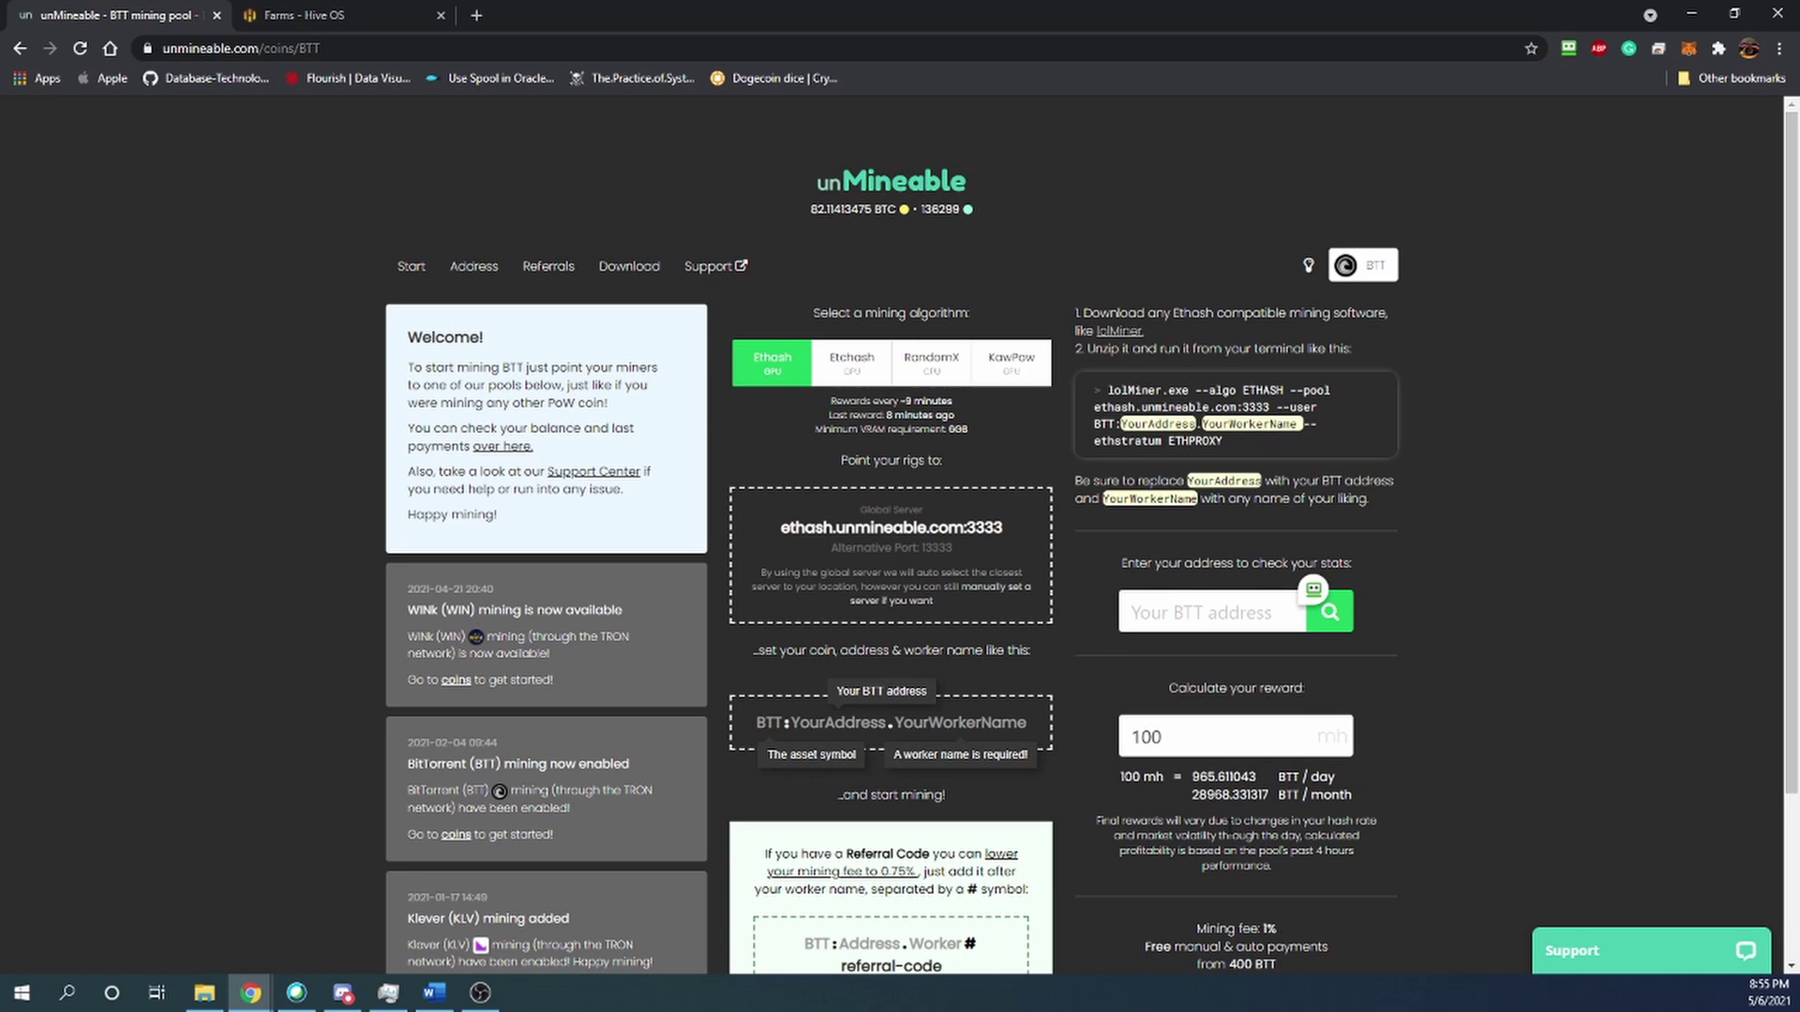
pyautogui.moveTo(1193, 796); pyautogui.dragTo(1271, 796)
pyautogui.click(1282, 796)
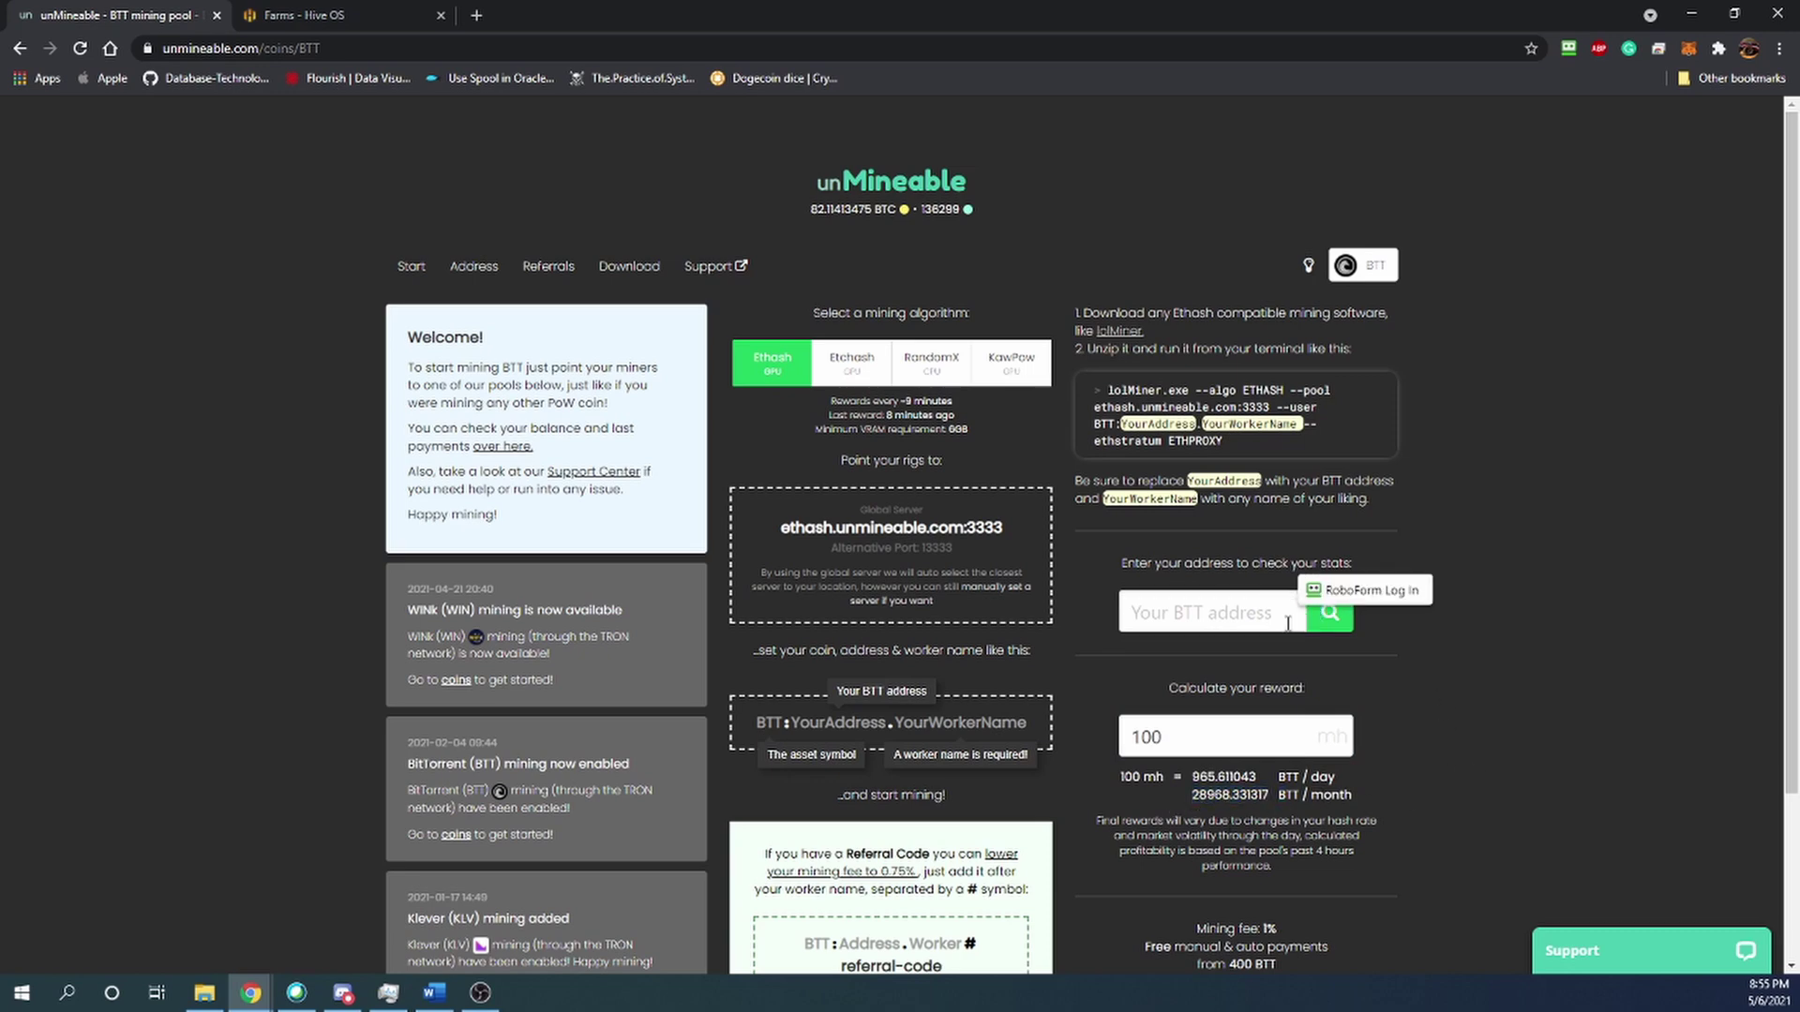
pyautogui.scroll(-2, 1286, 666)
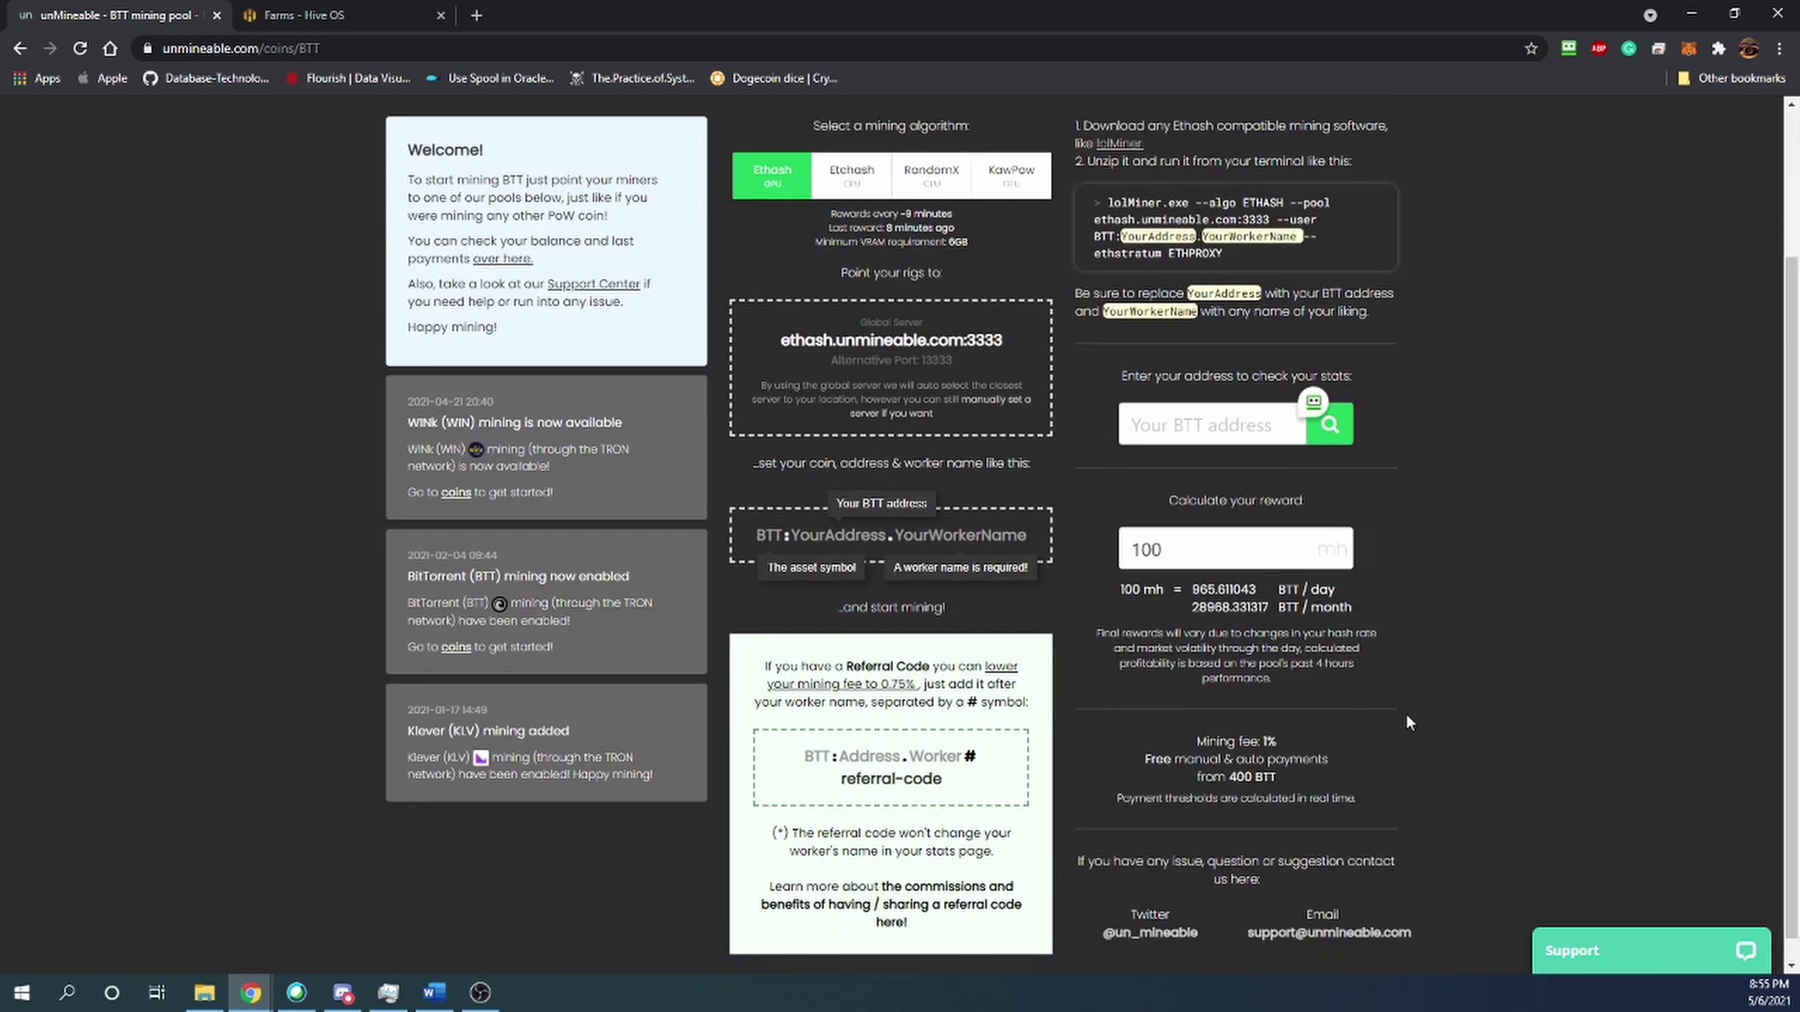
# Step: Check the 1% mining fee, then go to the Hive OS farm showing 4 GPUs at 104.2 MH/s
pyautogui.moveTo(1199, 740); pyautogui.dragTo(1280, 745)
pyautogui.click(1272, 742)
pyautogui.scroll(2, 1294, 855)
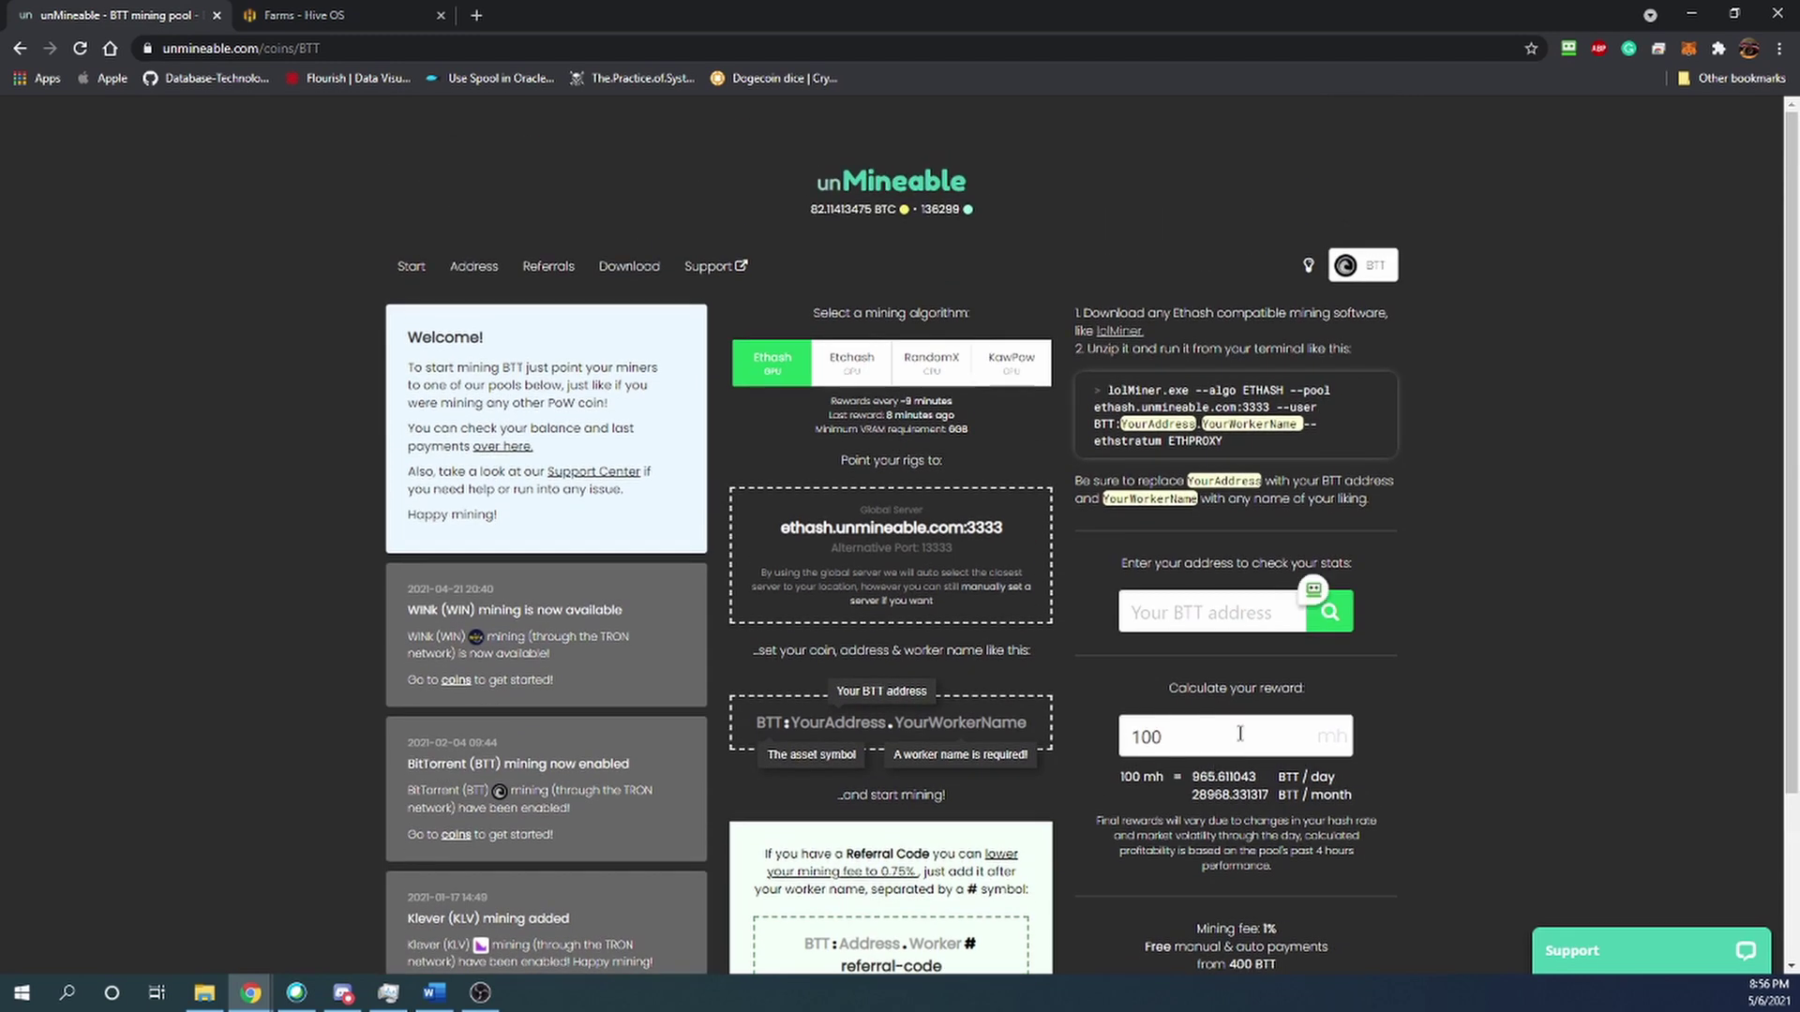
pyautogui.click(420, 11)
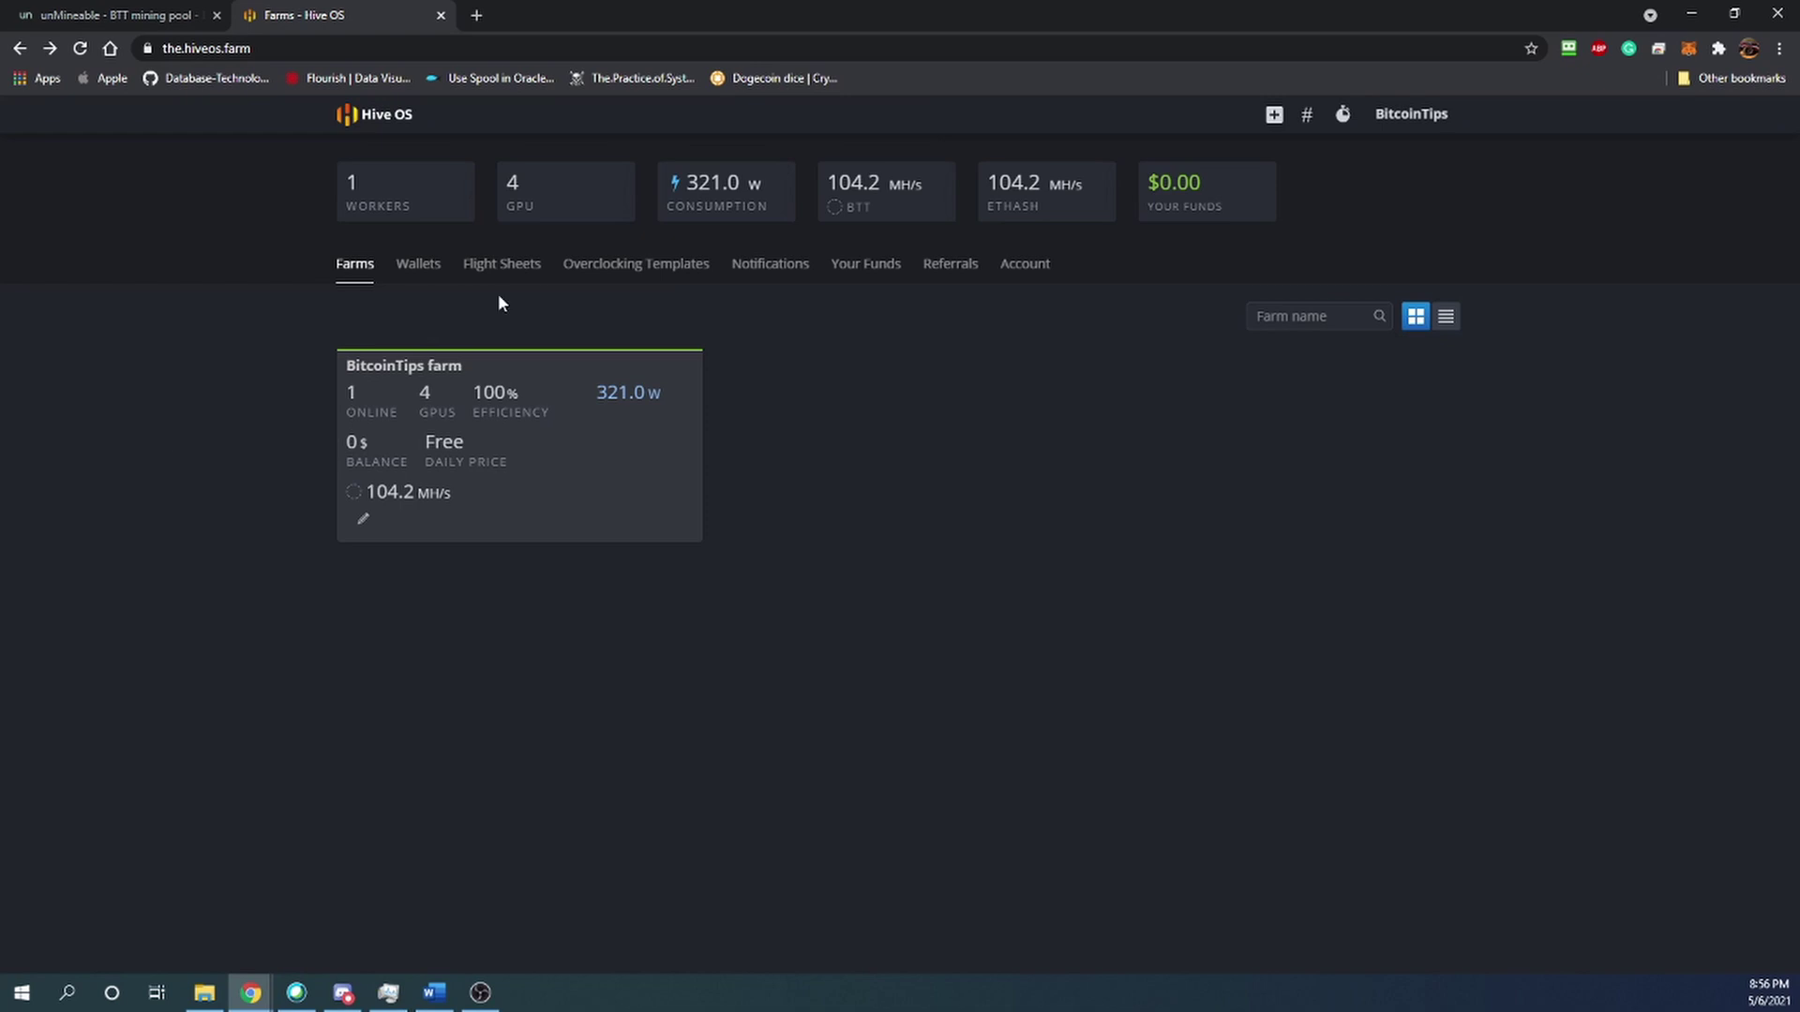
# Step: On the Flight Sheets page, set the new flight sheet's coin to btt
pyautogui.click(501, 263)
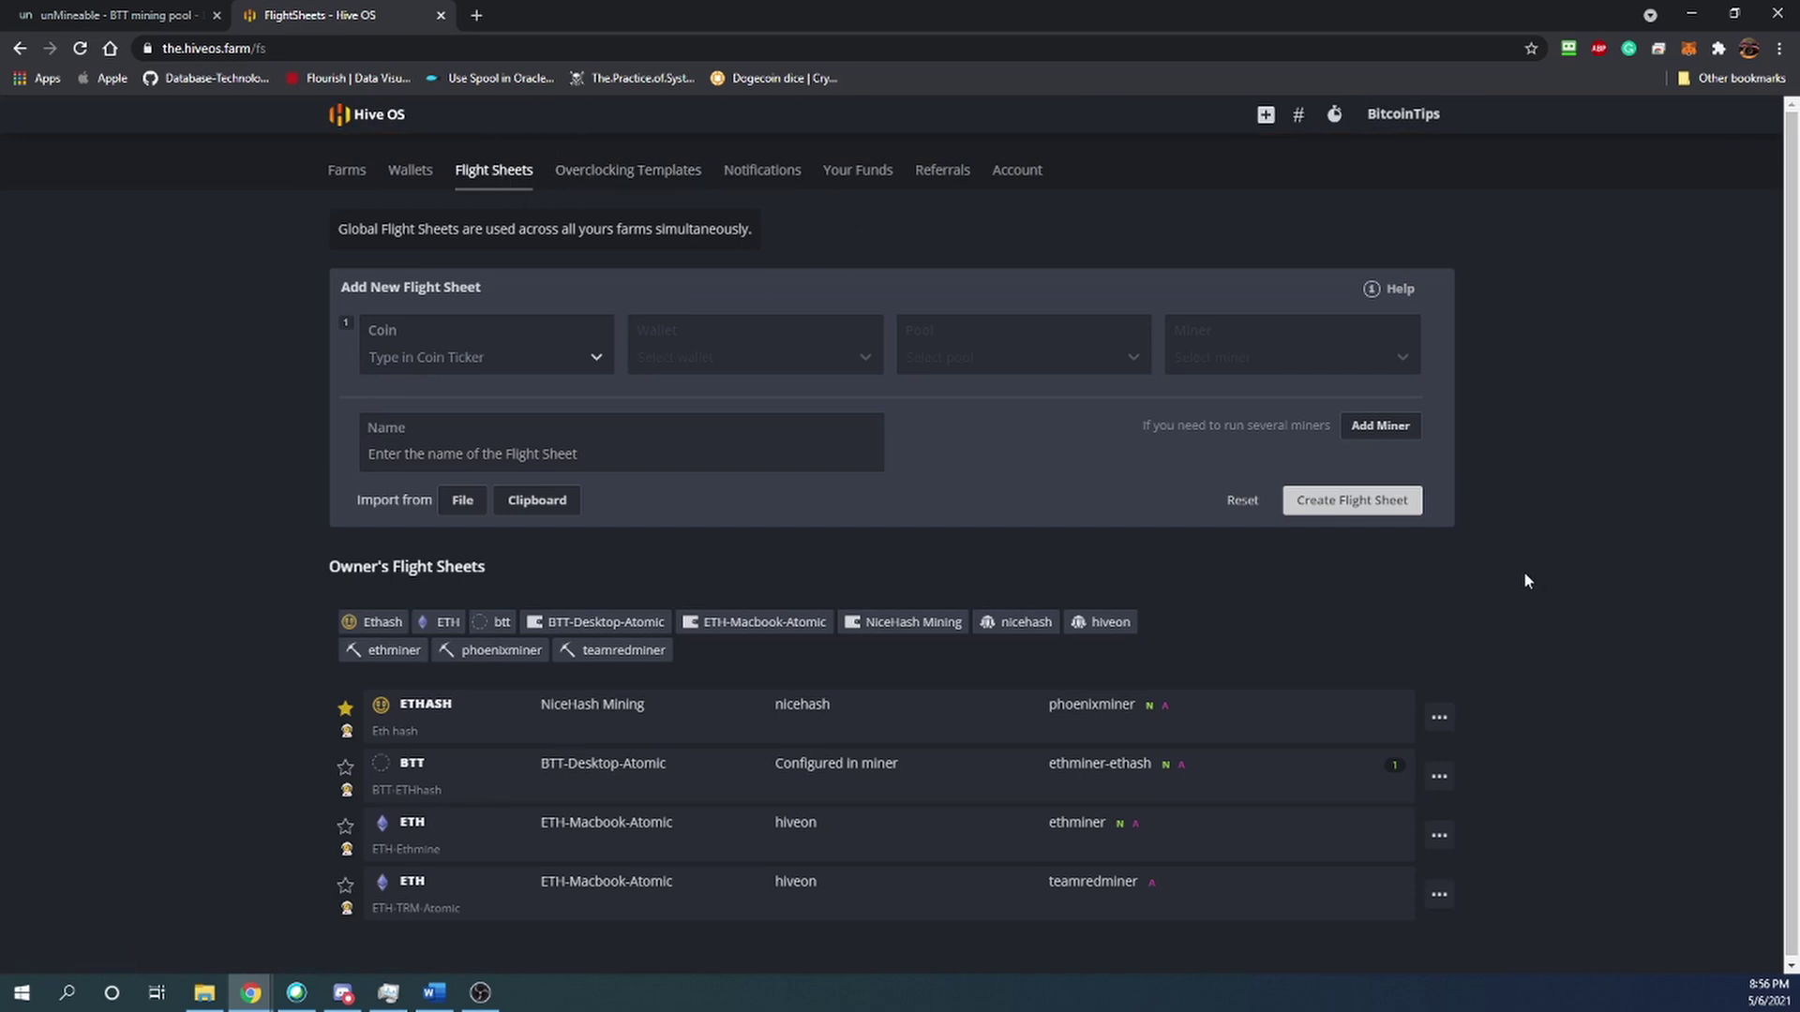
pyautogui.click(513, 365)
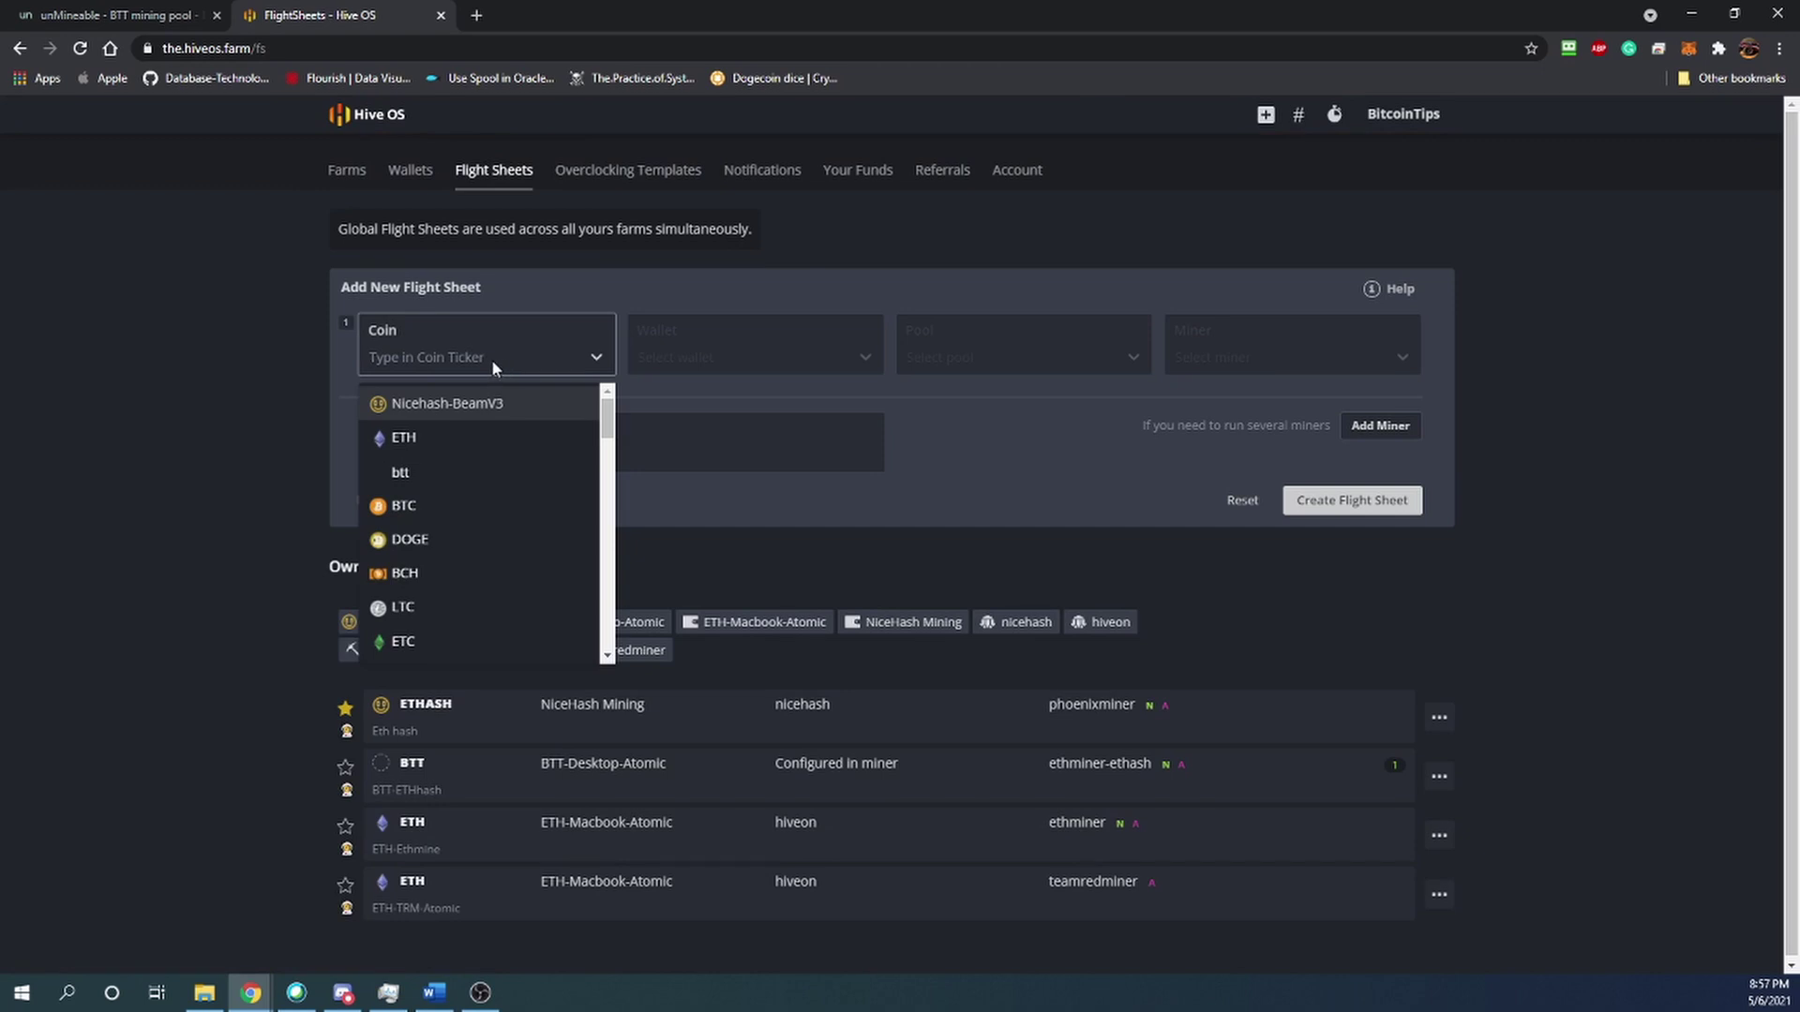
pyautogui.write('BTT')
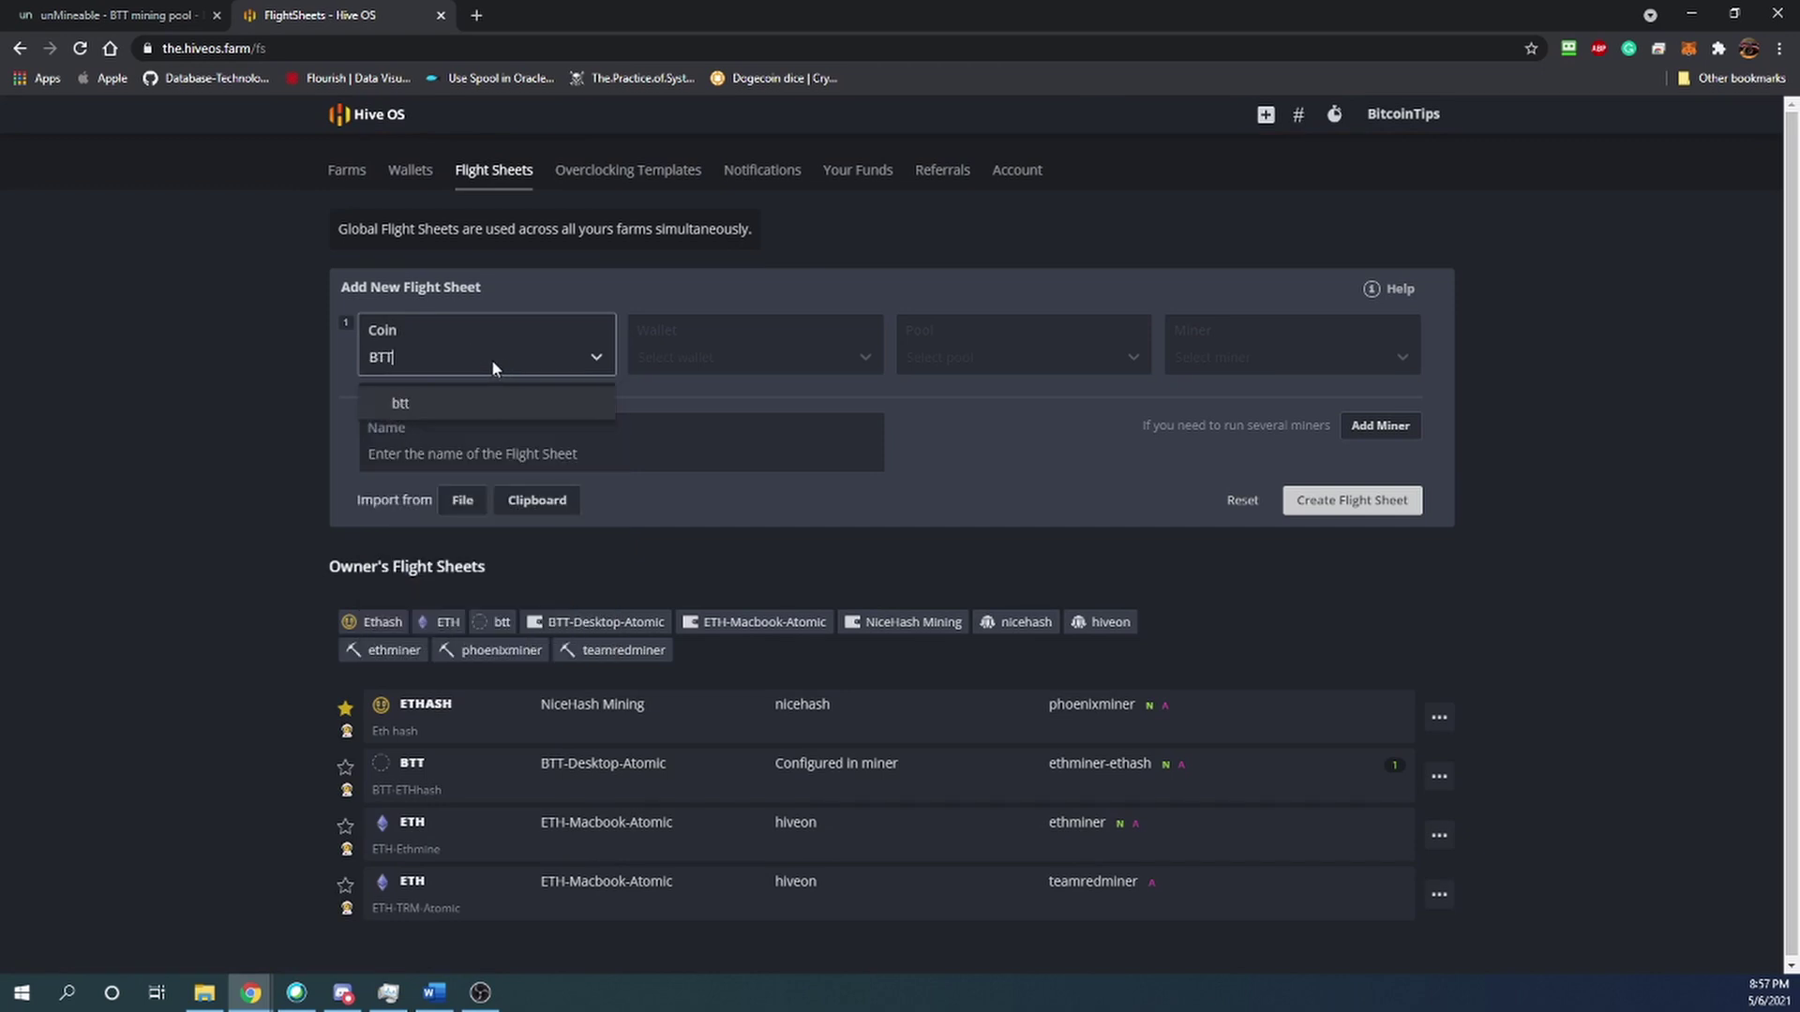
pyautogui.click(403, 402)
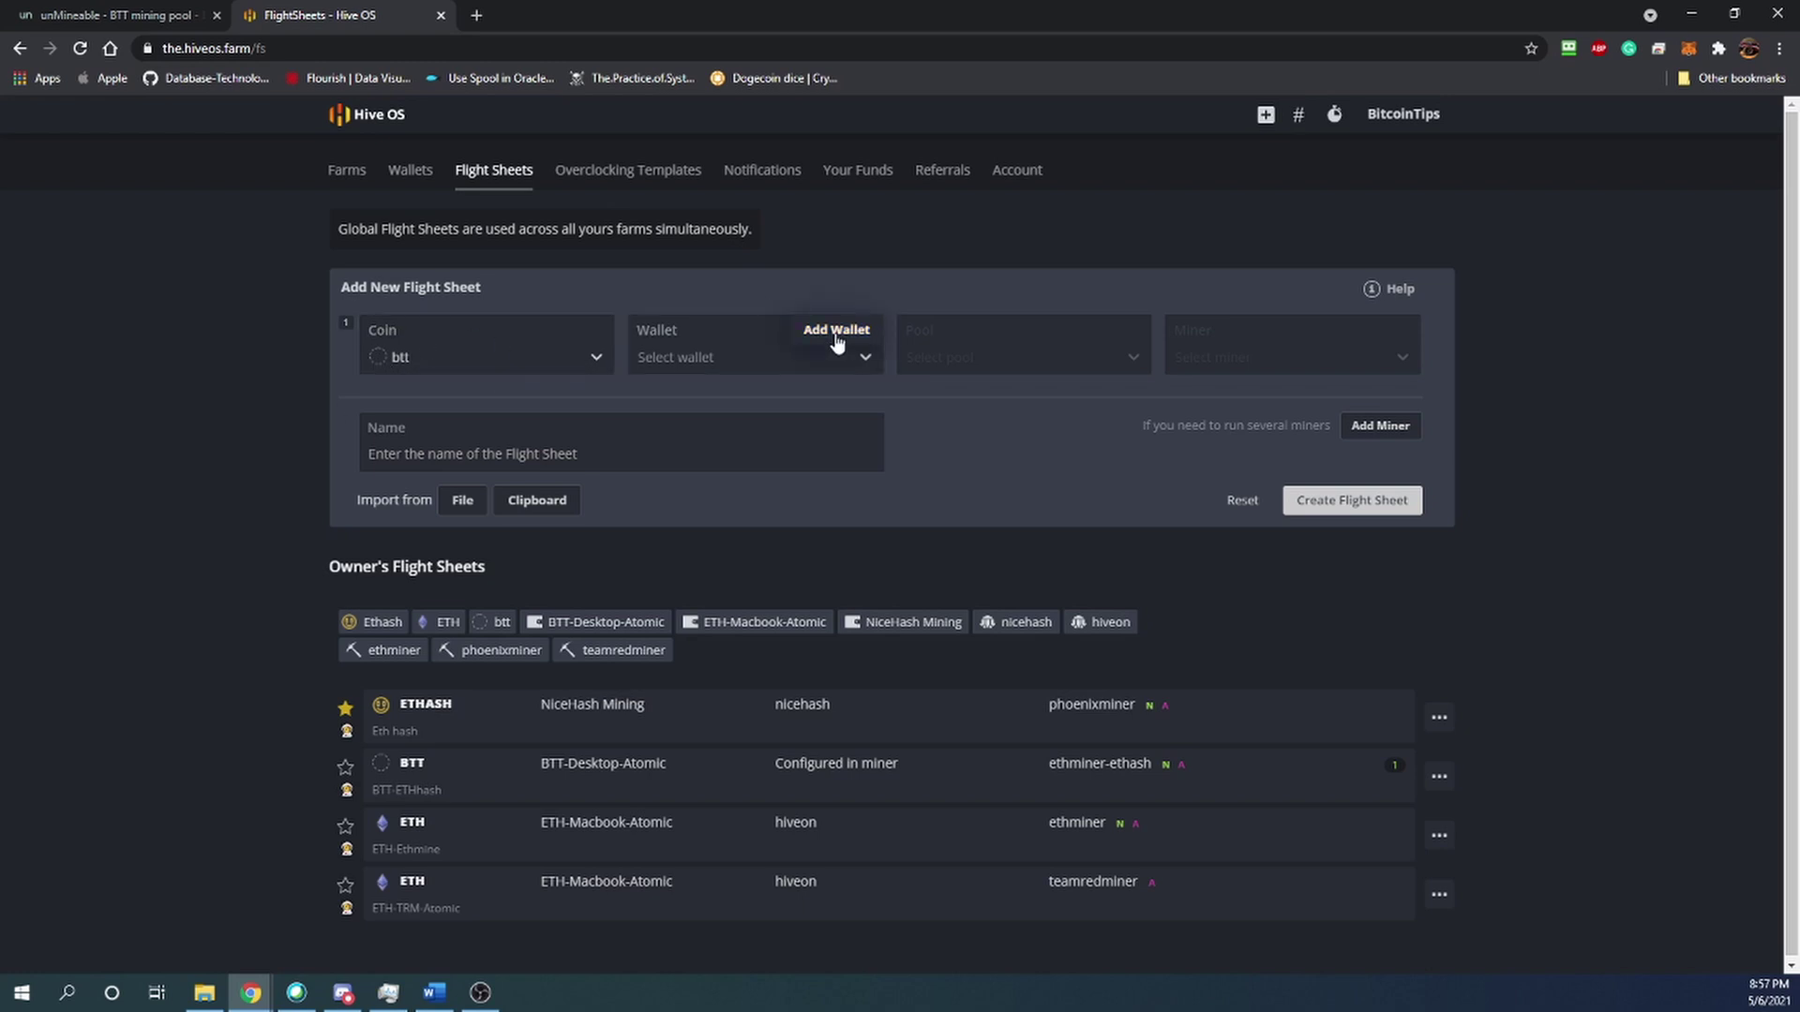
# Step: Select the BTT-Desktop-Atomic wallet, briefly checking the unMineable BTT pool page
pyautogui.click(788, 365)
pyautogui.click(761, 403)
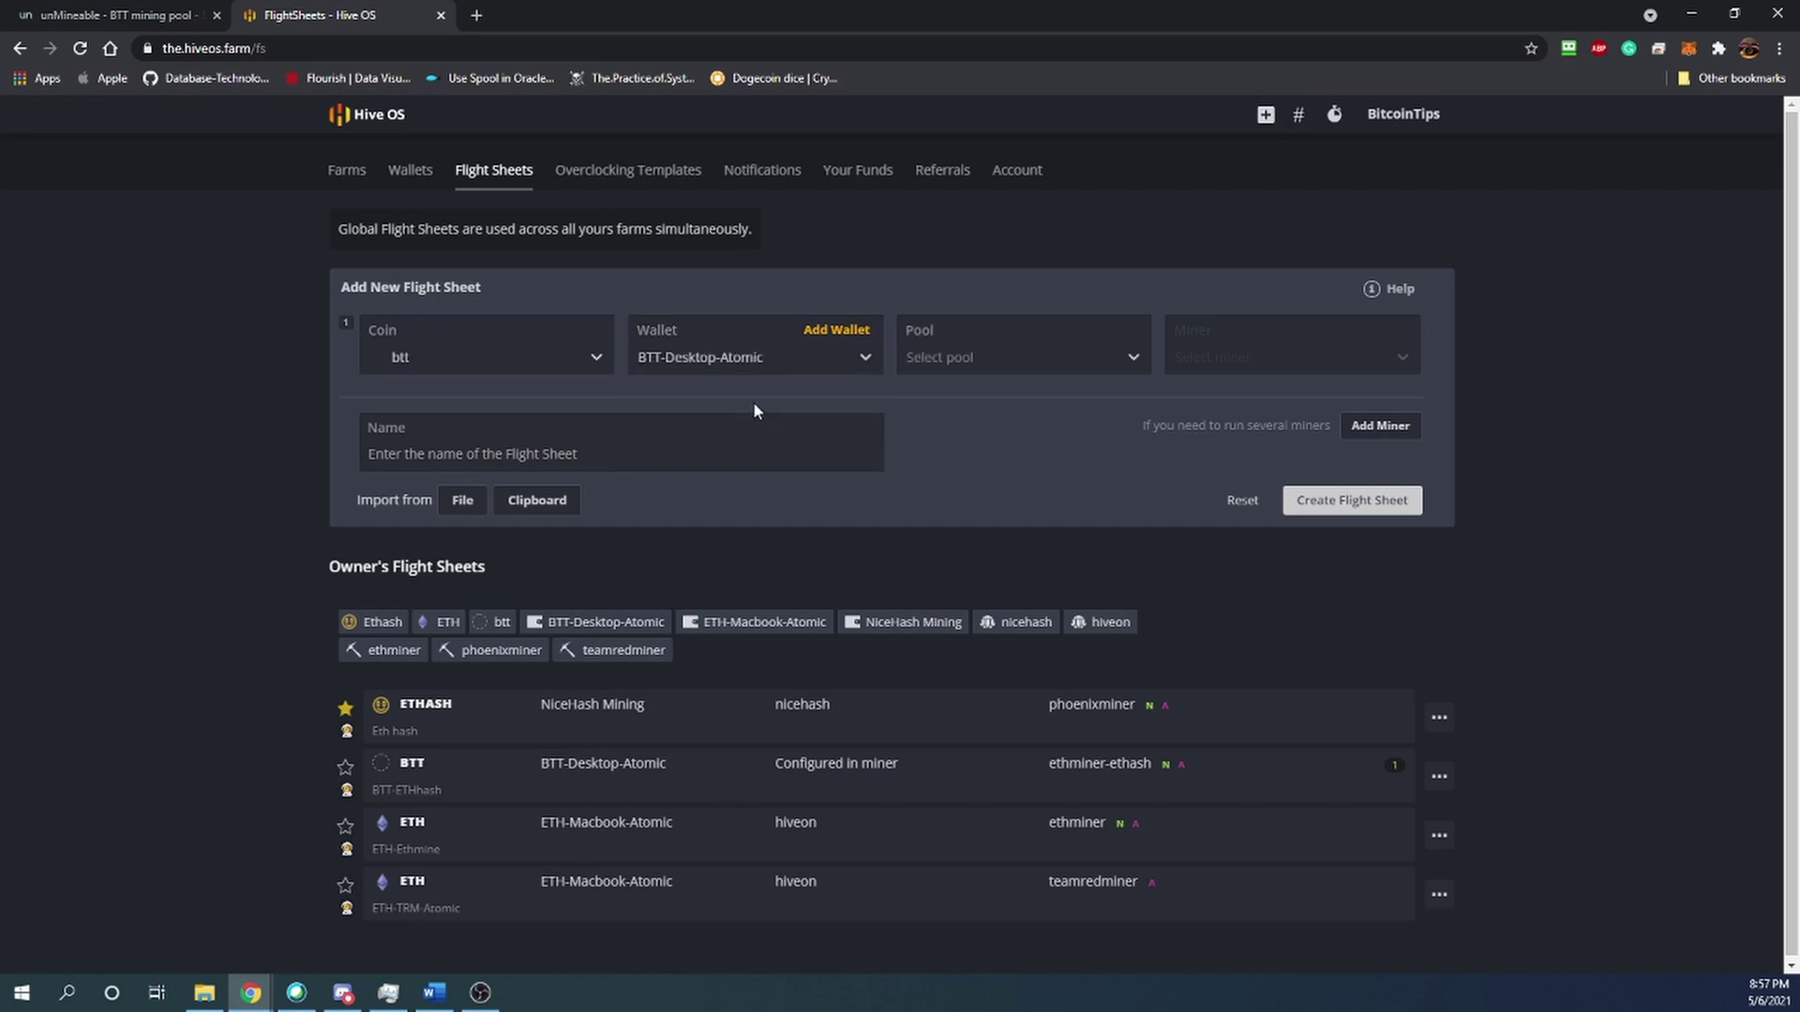
pyautogui.click(145, 13)
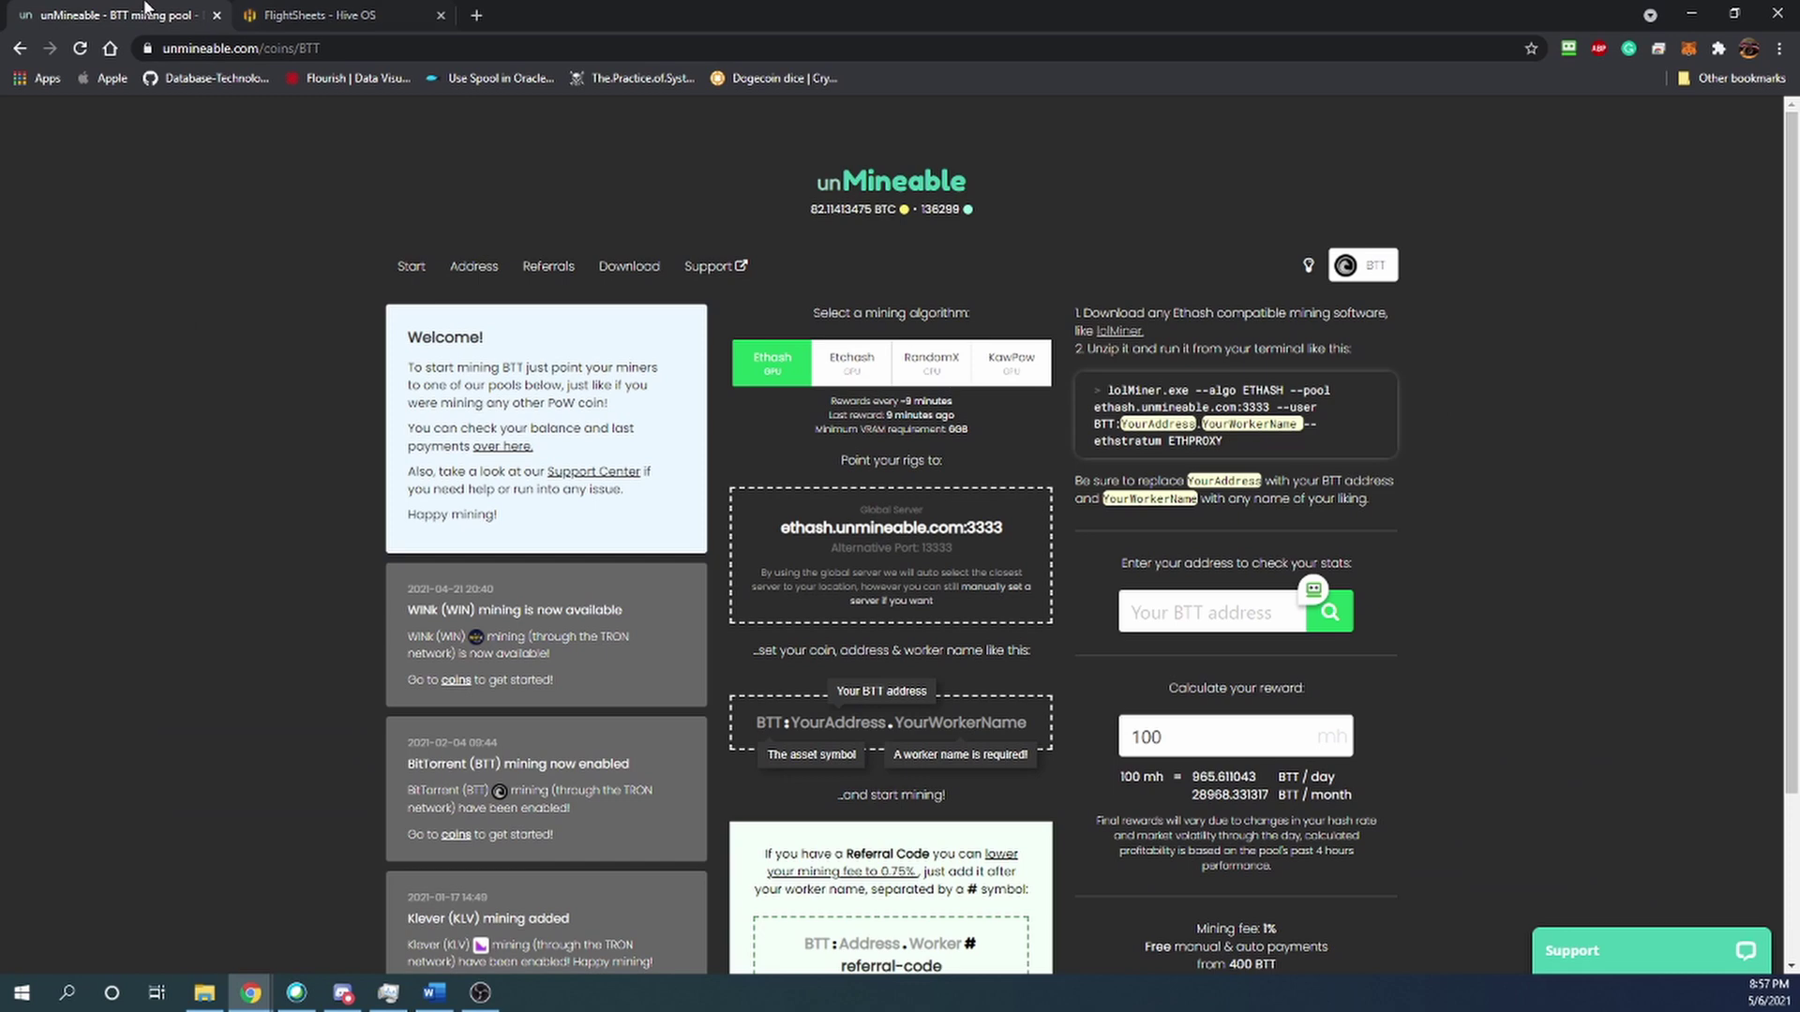
pyautogui.click(272, 12)
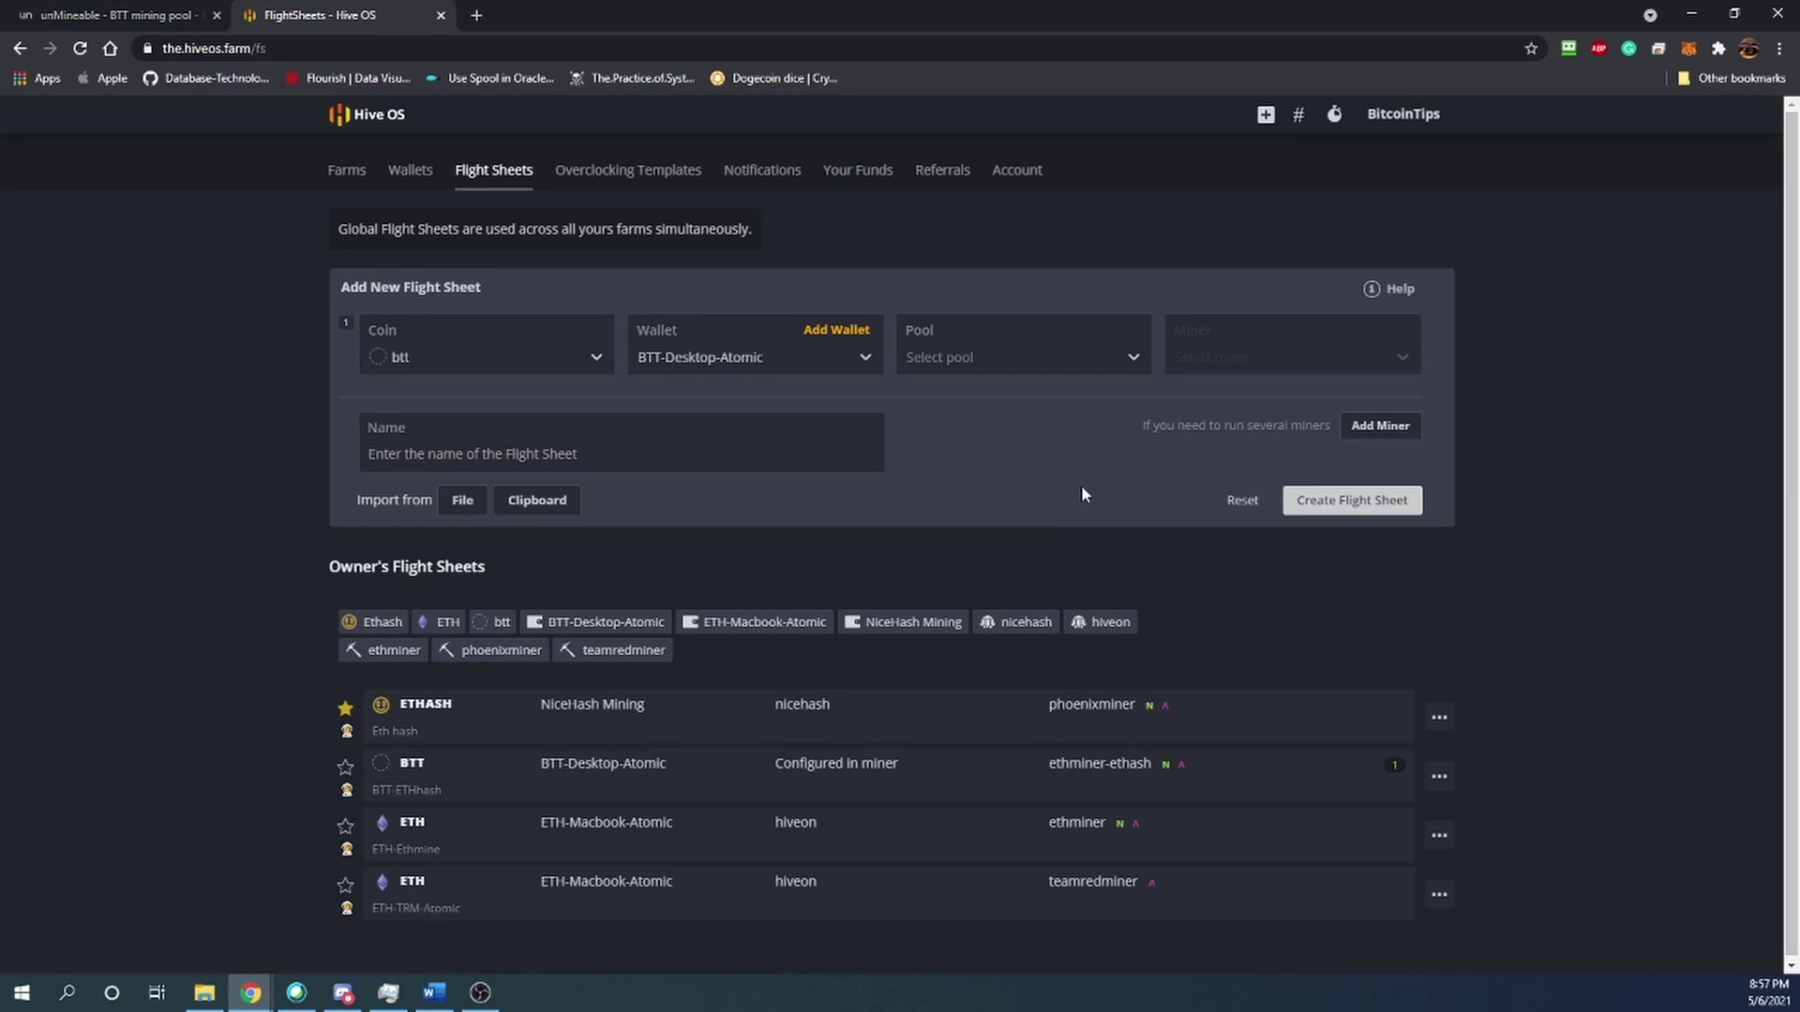
pyautogui.click(1031, 367)
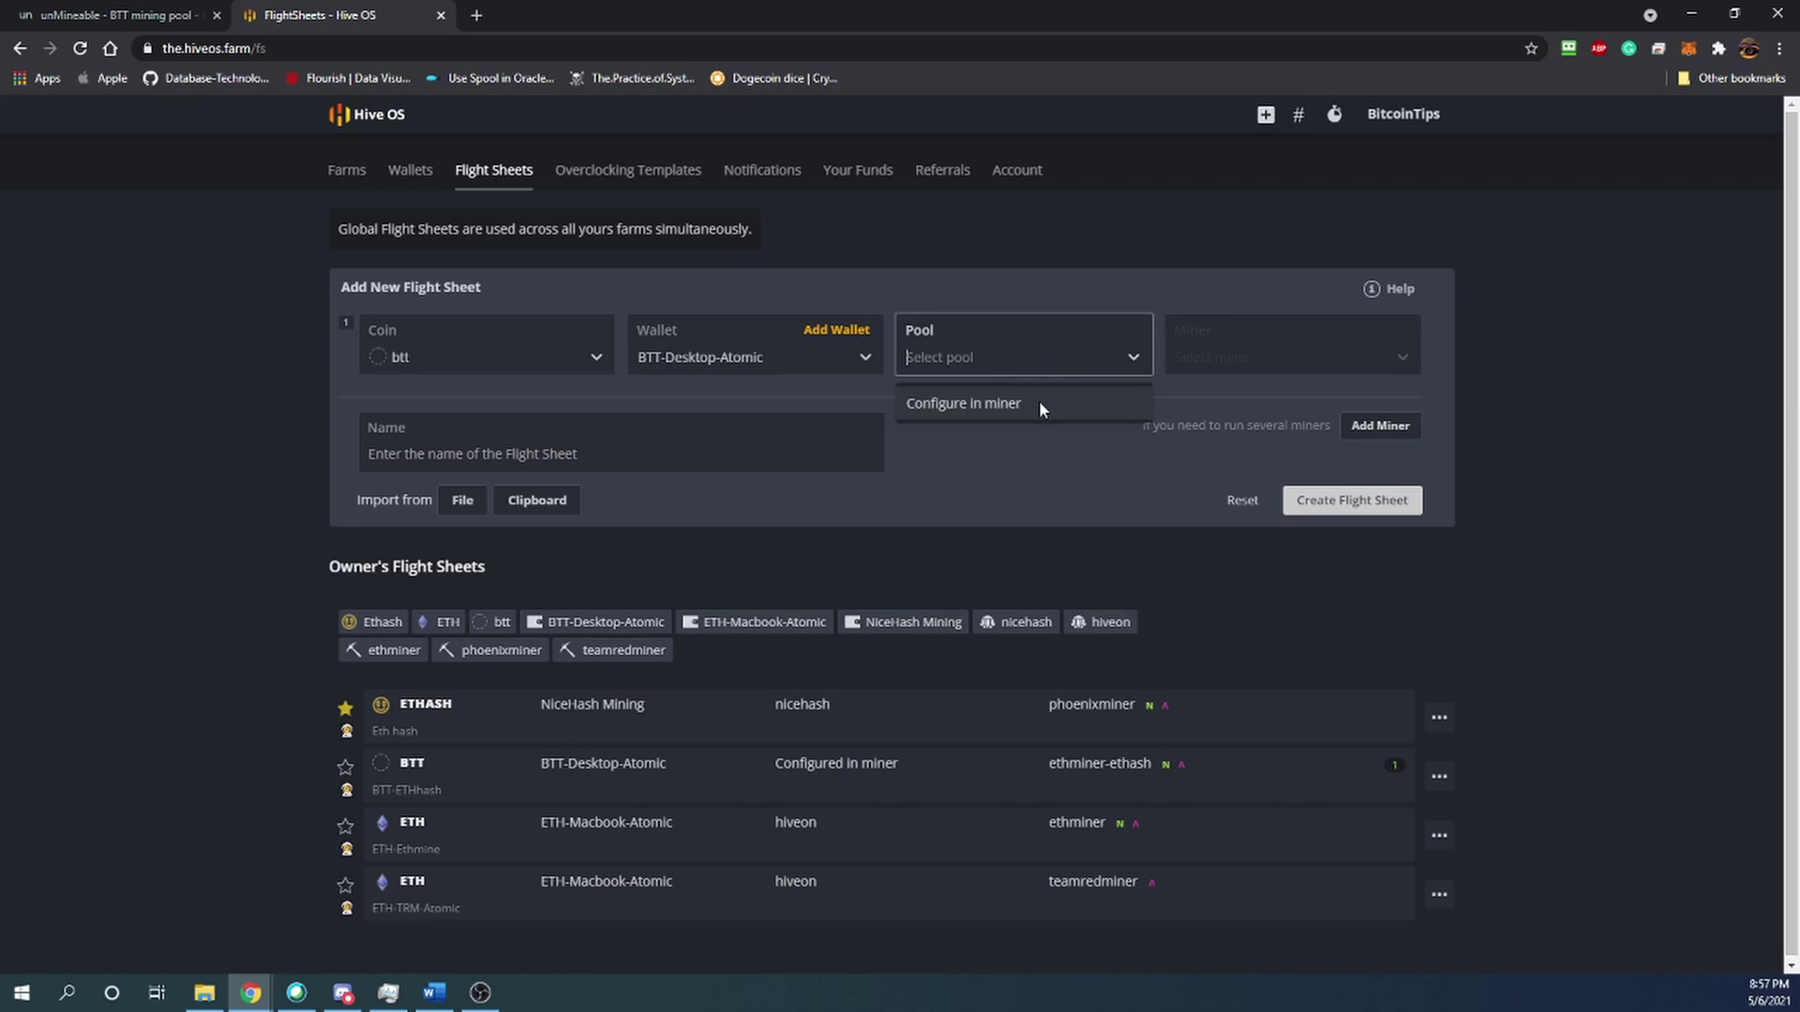
# Step: Set pool to 'Configure in miner', miner to Ethminer, and name the flight sheet 'test'
pyautogui.click(1039, 405)
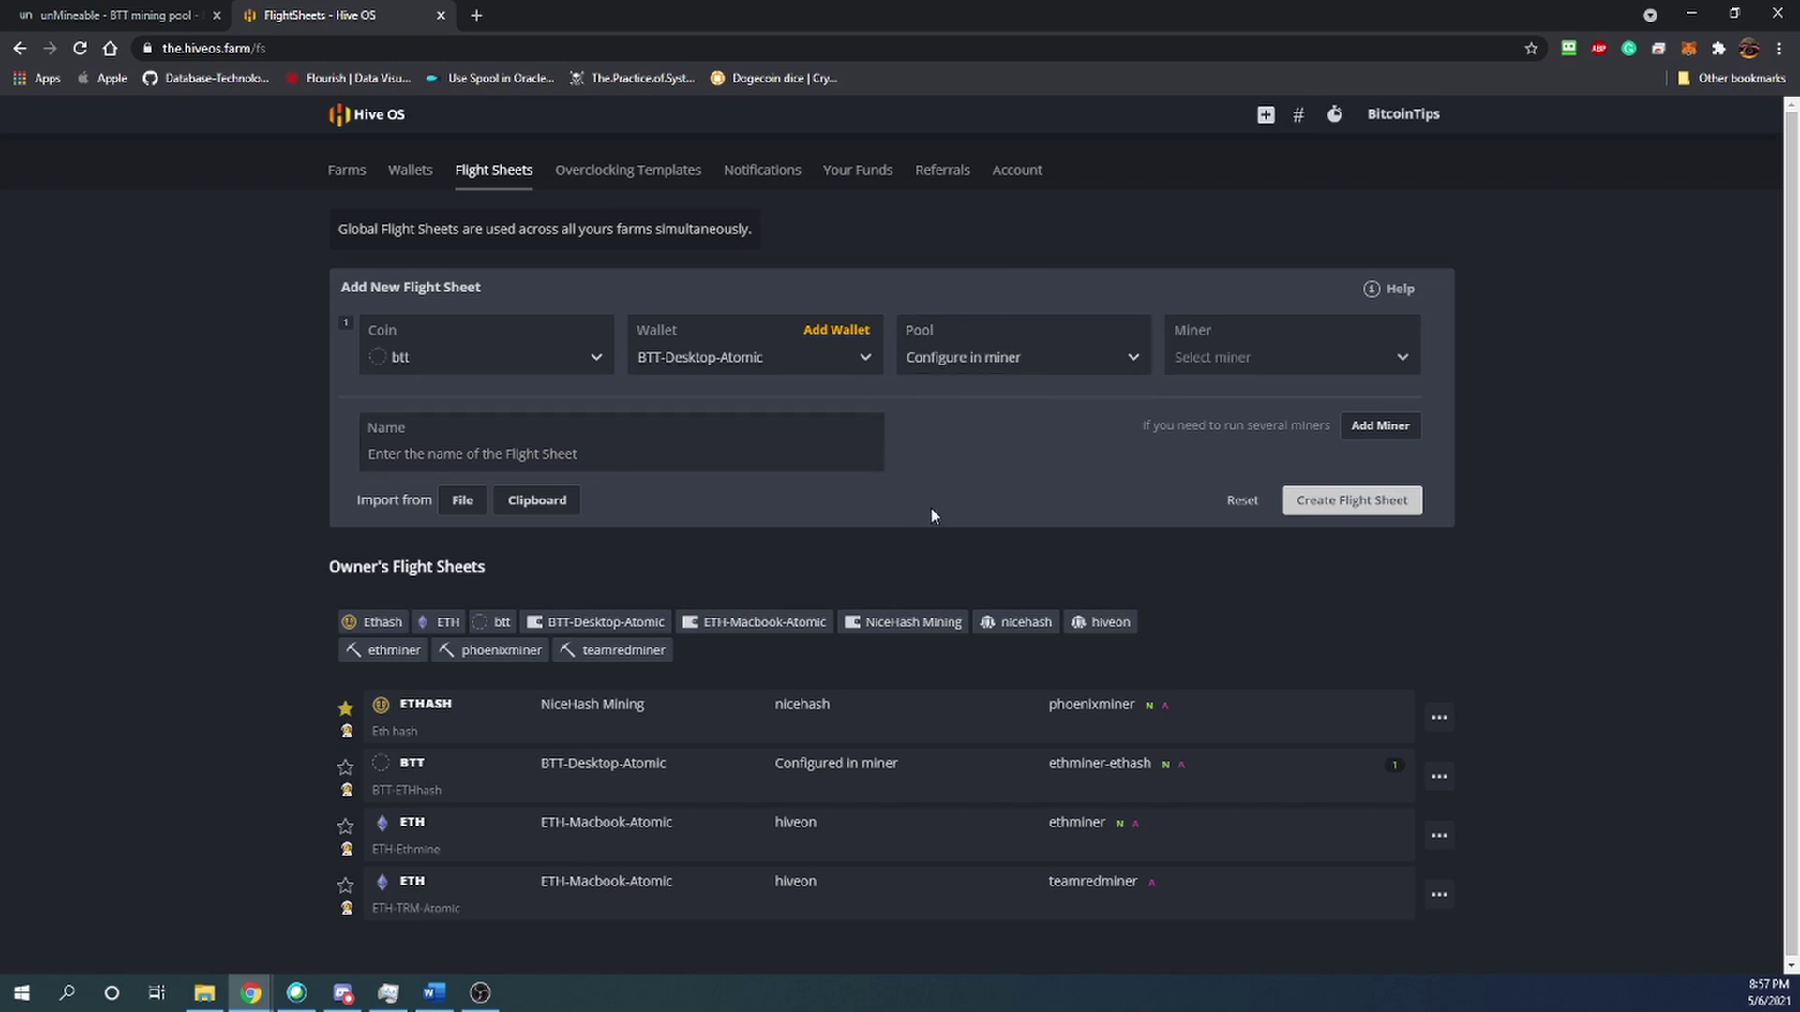
pyautogui.click(1223, 363)
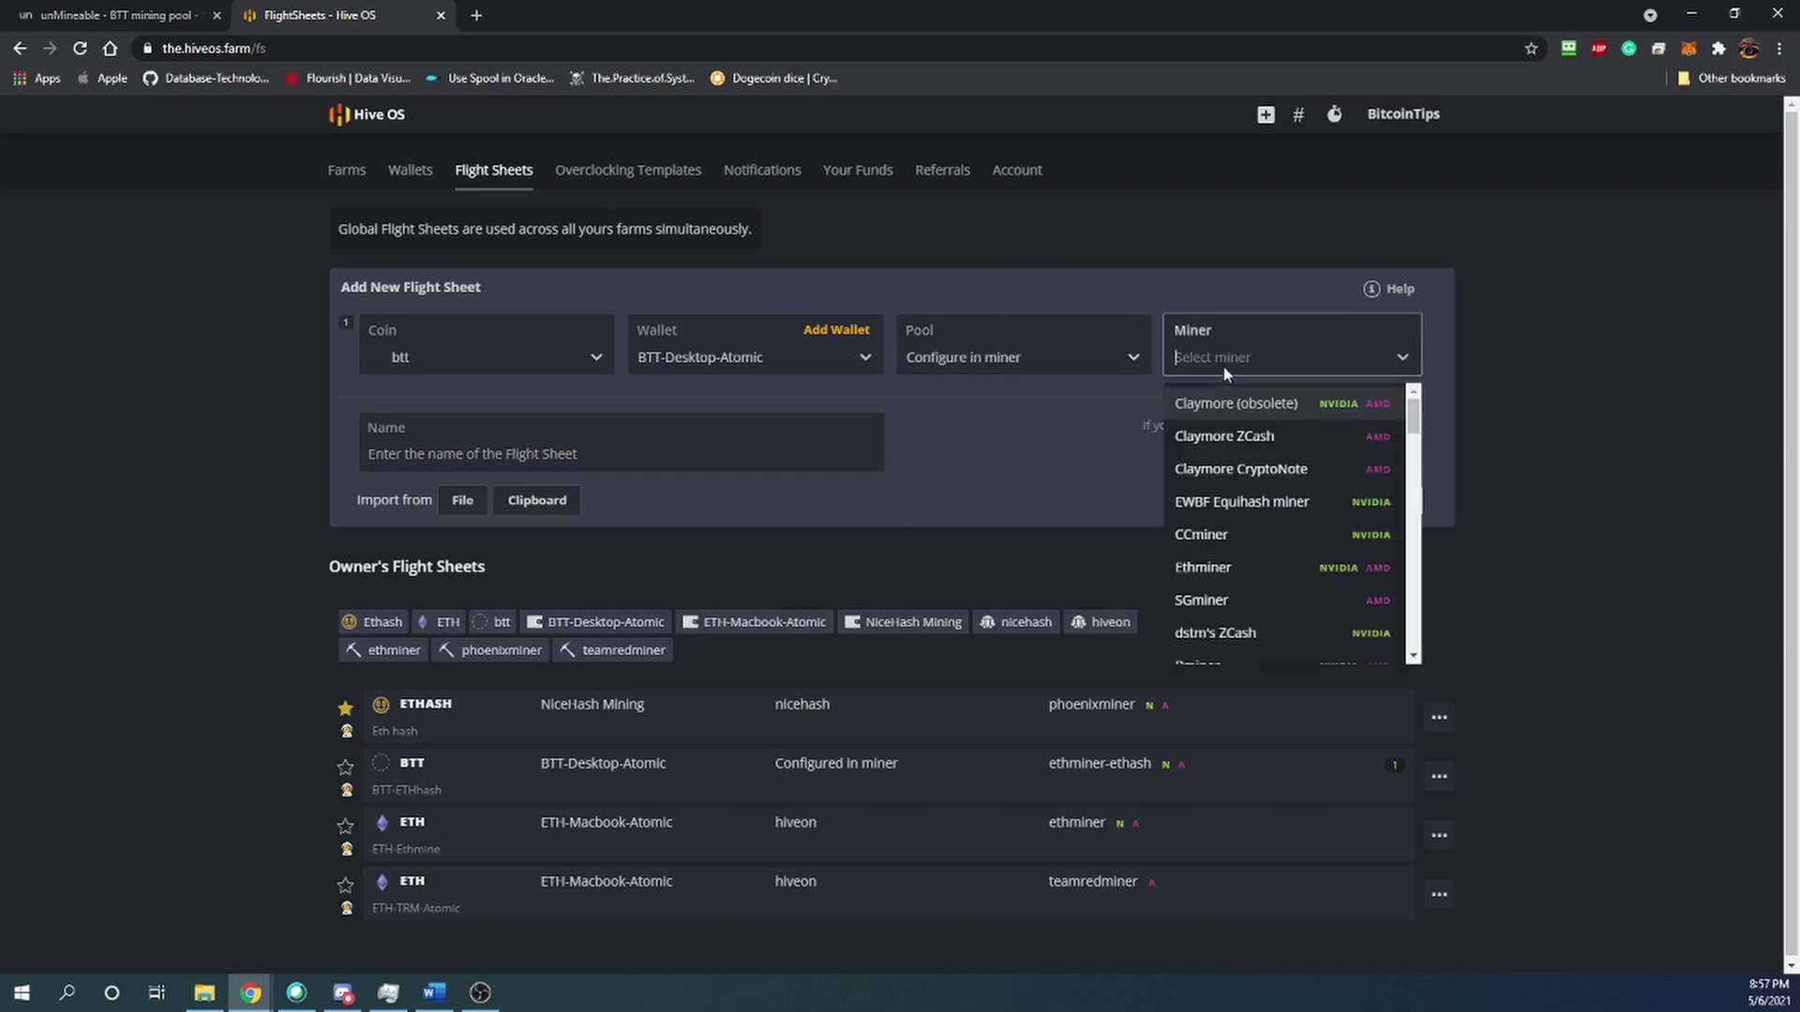
pyautogui.scroll(-3, 1261, 530)
pyautogui.scroll(-10, 1266, 544)
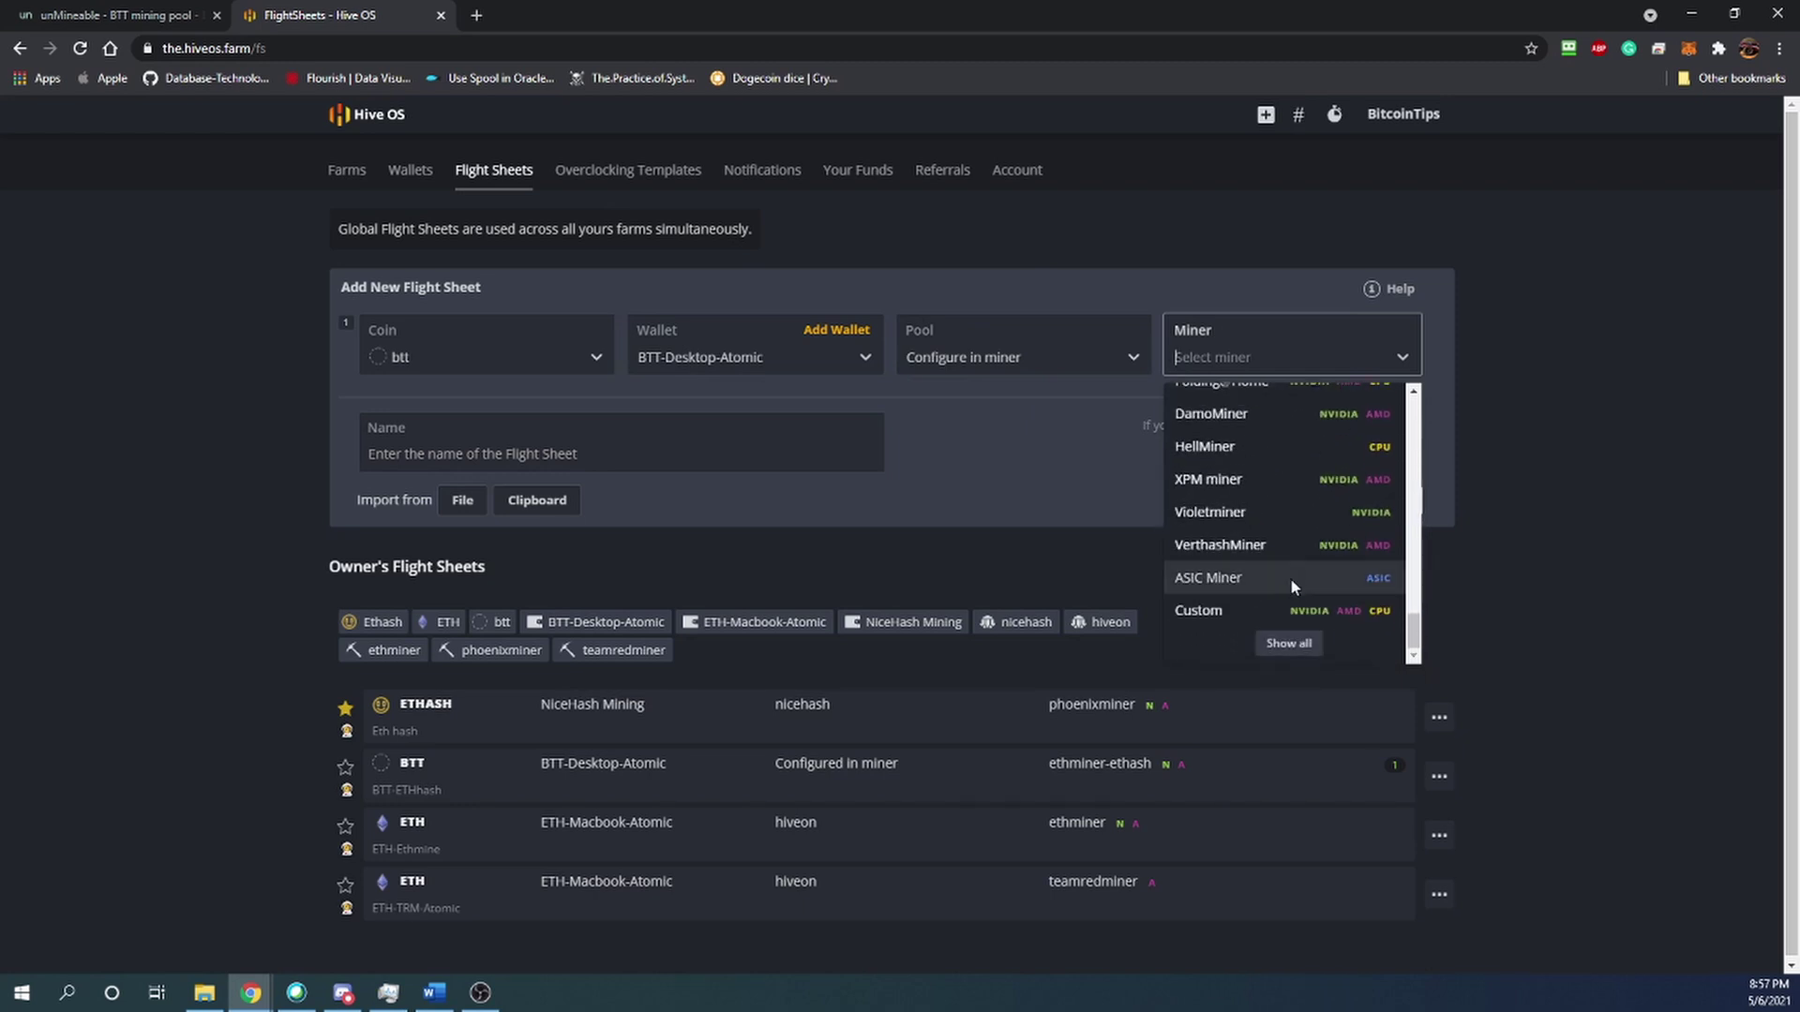
pyautogui.scroll(10, 1290, 578)
pyautogui.scroll(5, 1297, 583)
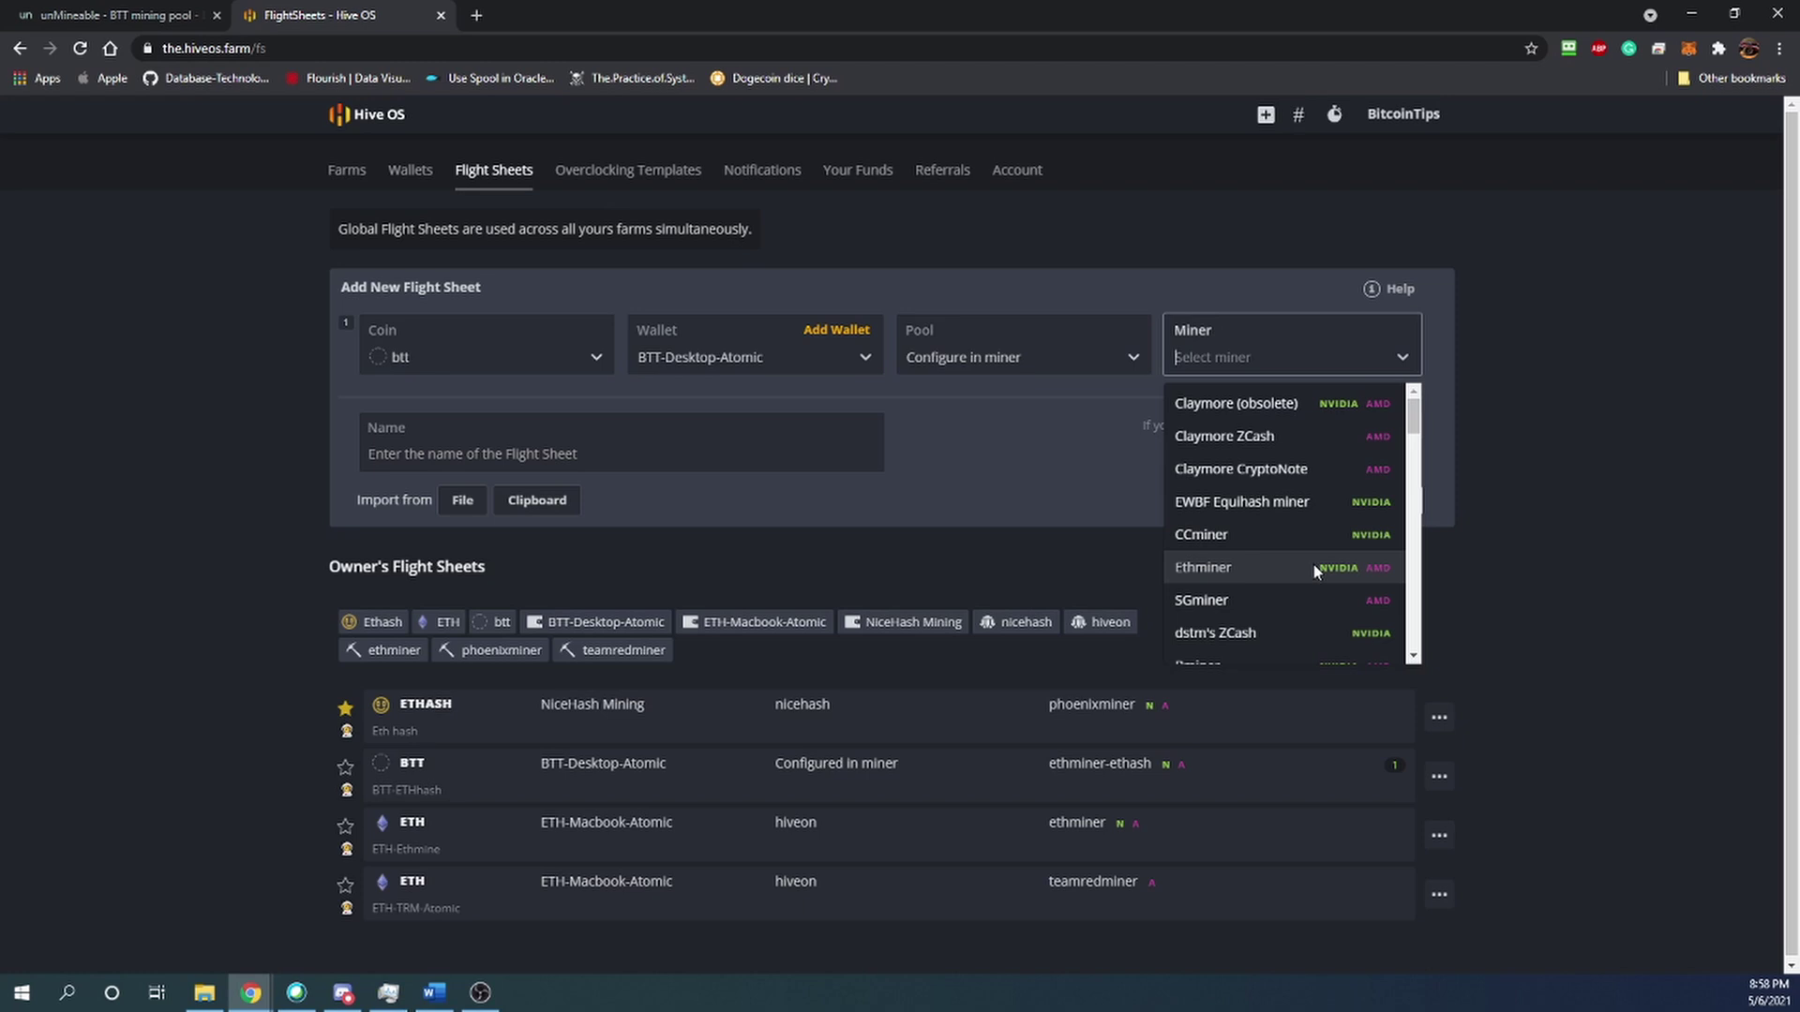
pyautogui.click(1223, 572)
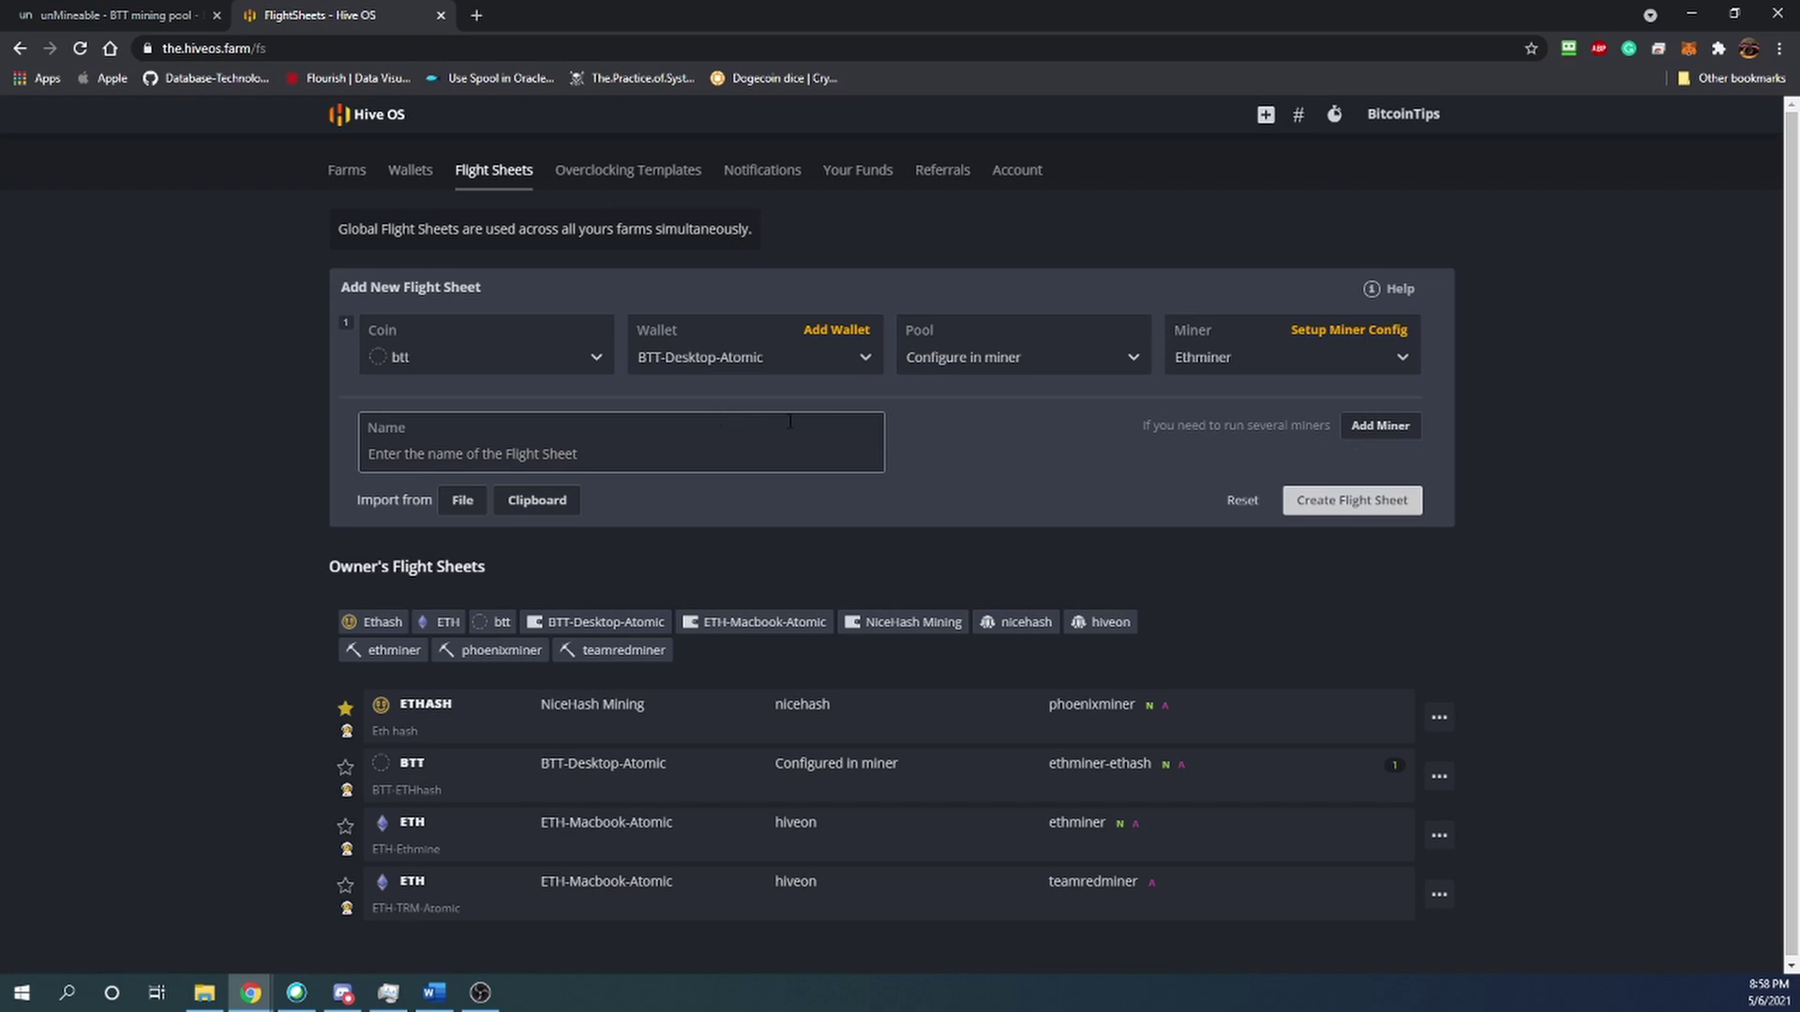
pyautogui.write('test')
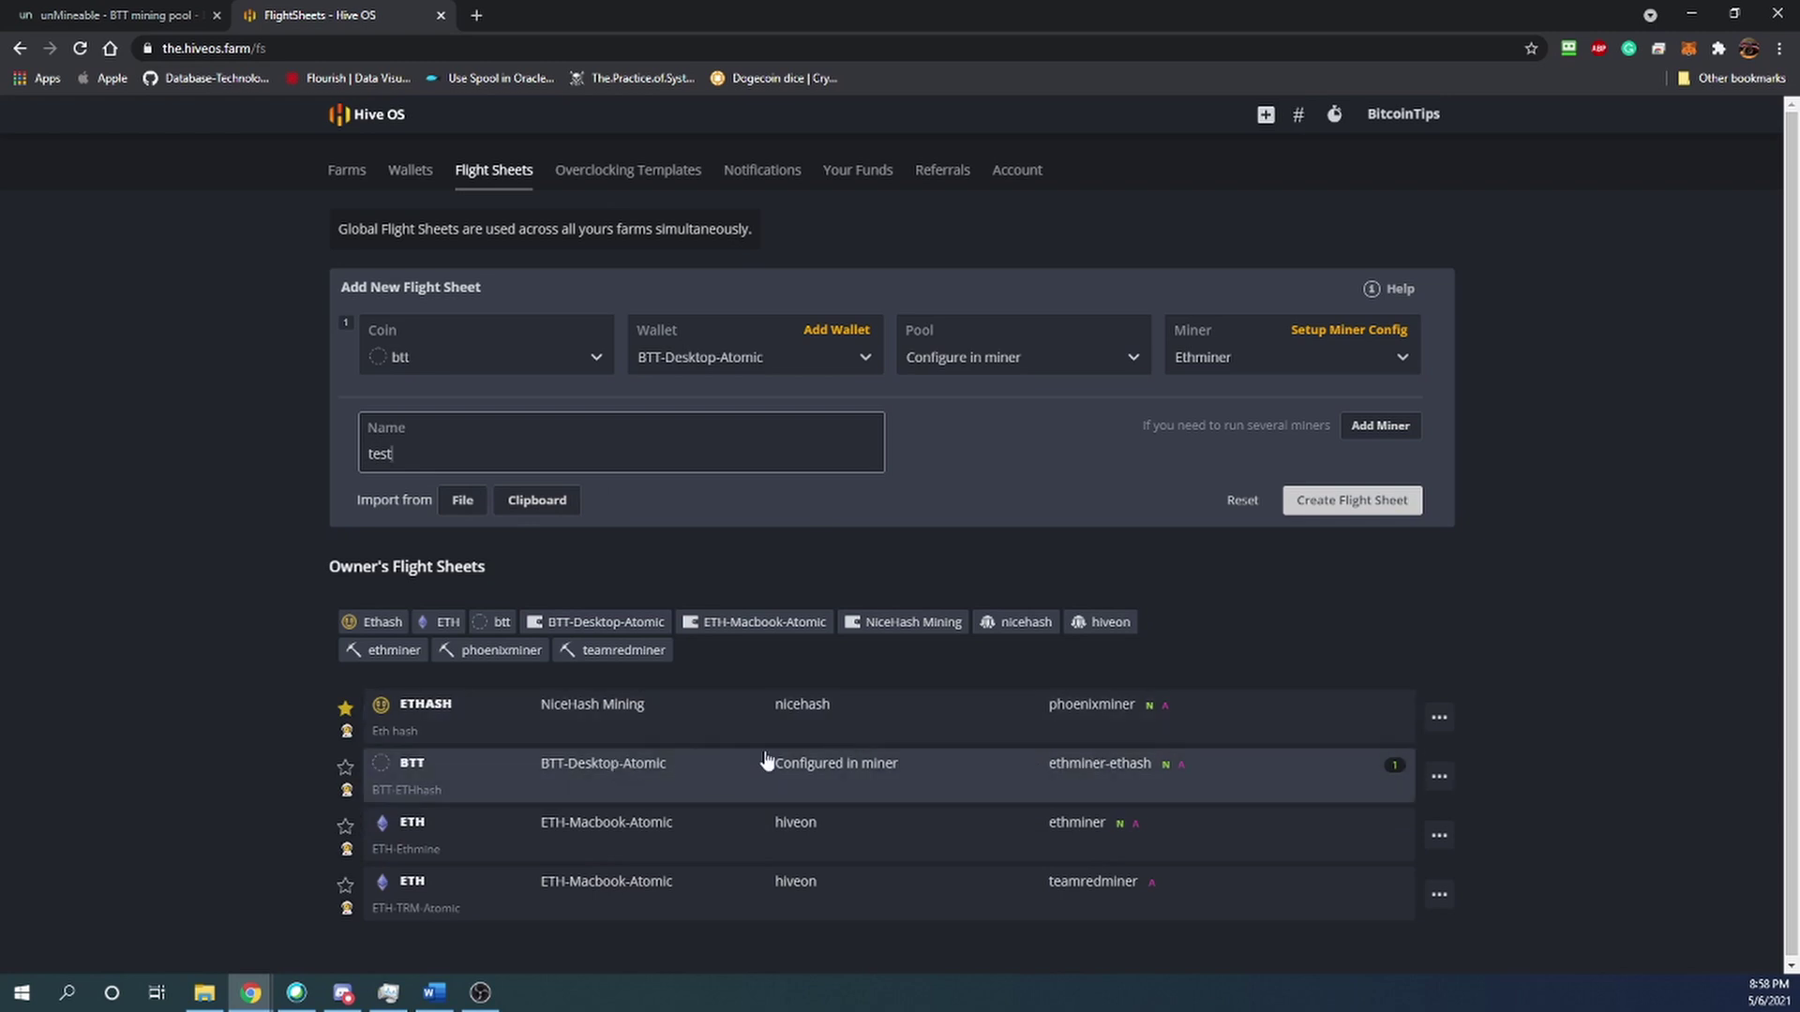
# Step: Open the Ethminer configuration and keep ethash as the miner fork
pyautogui.click(1352, 339)
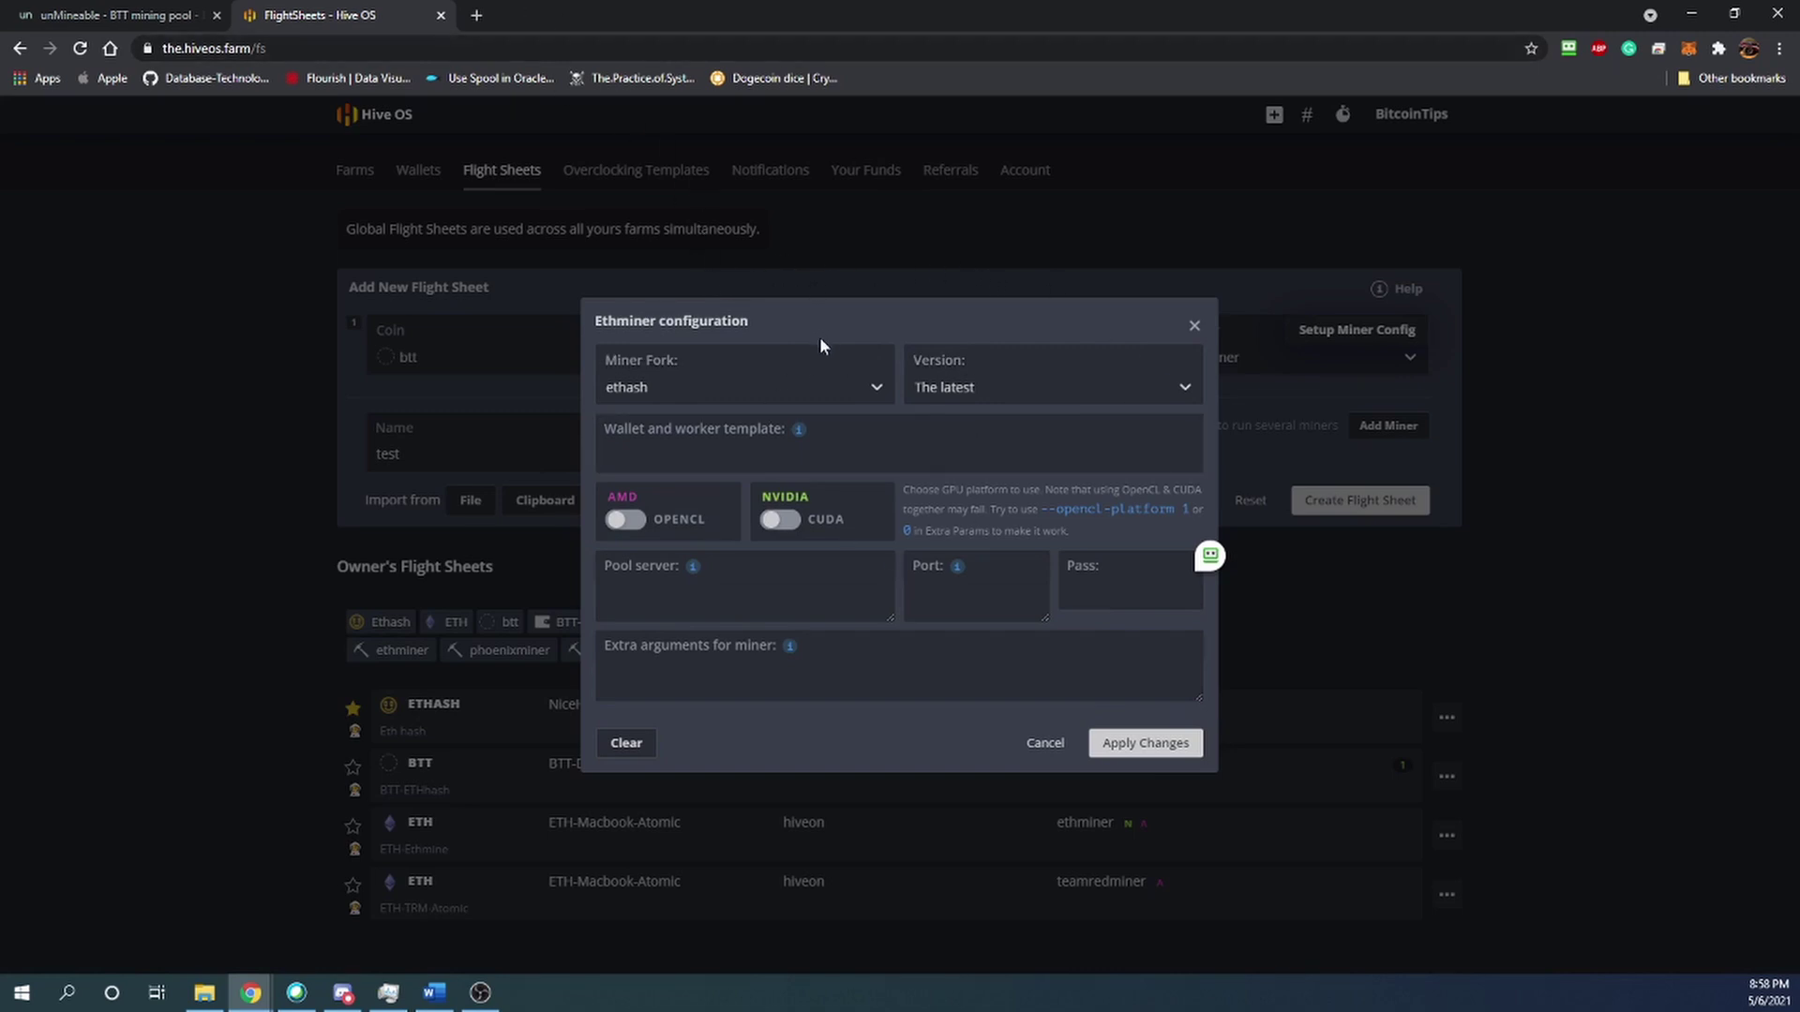
pyautogui.click(762, 377)
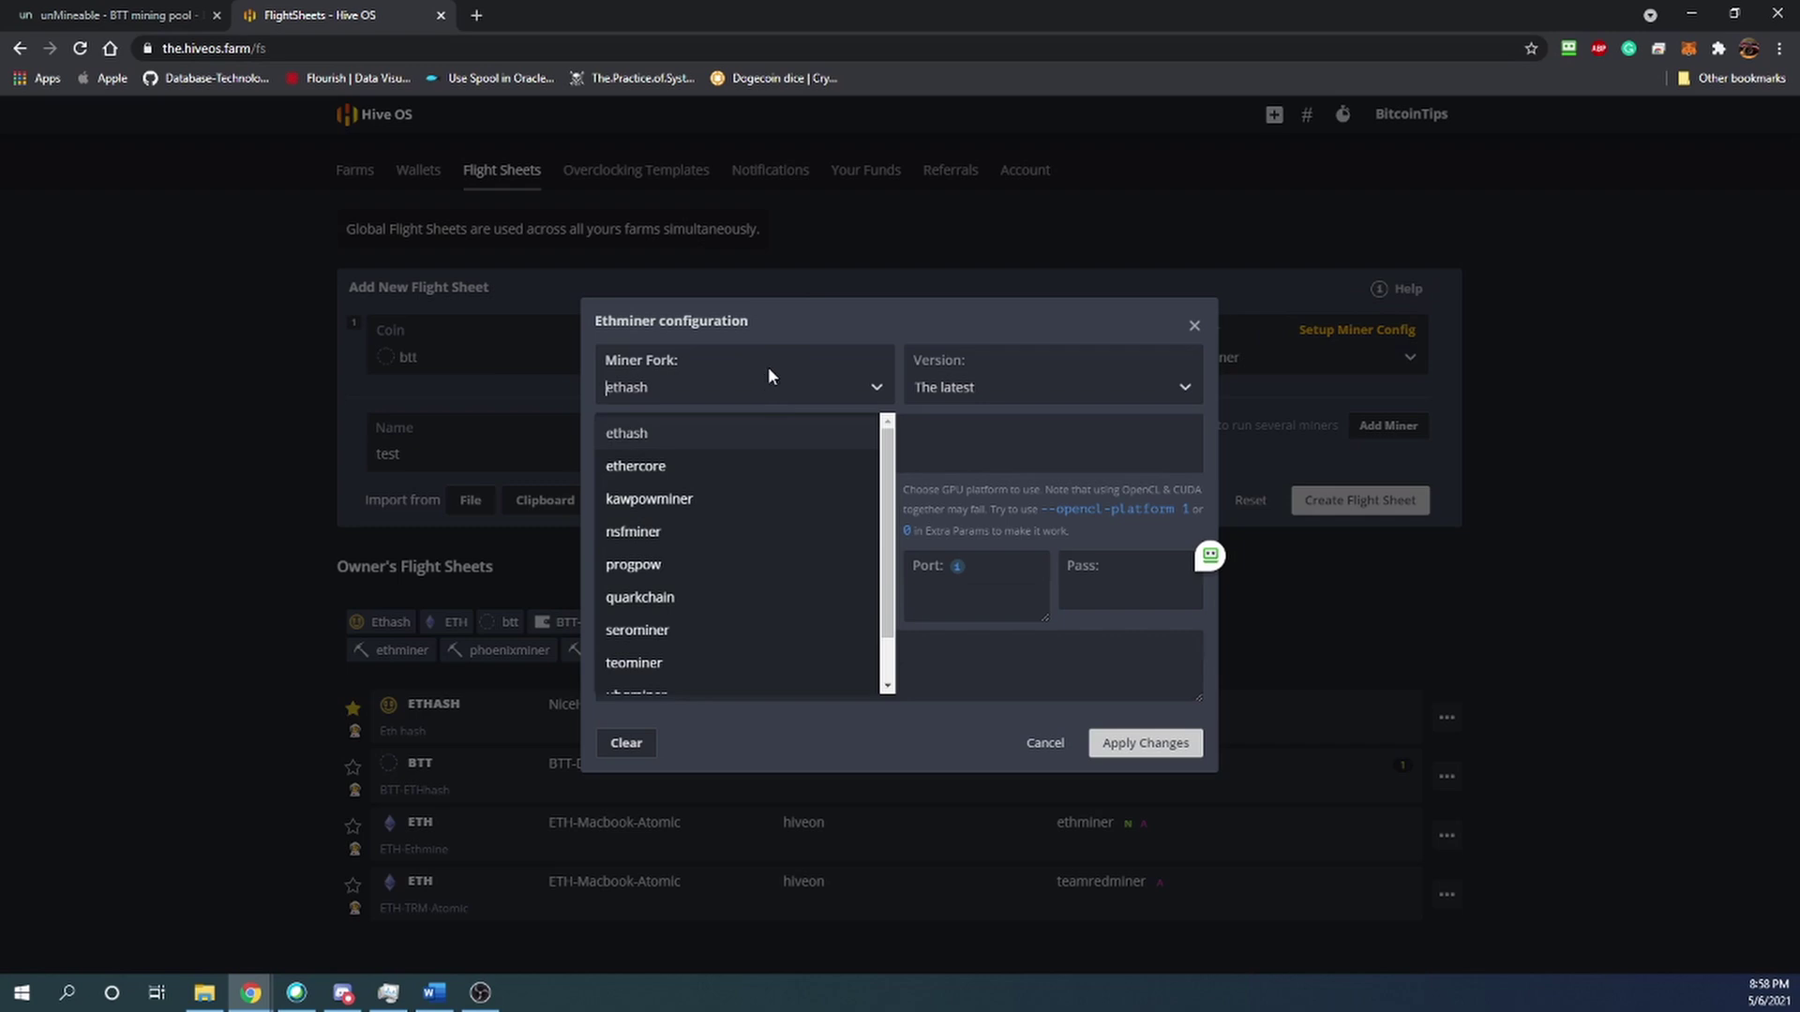
pyautogui.click(700, 377)
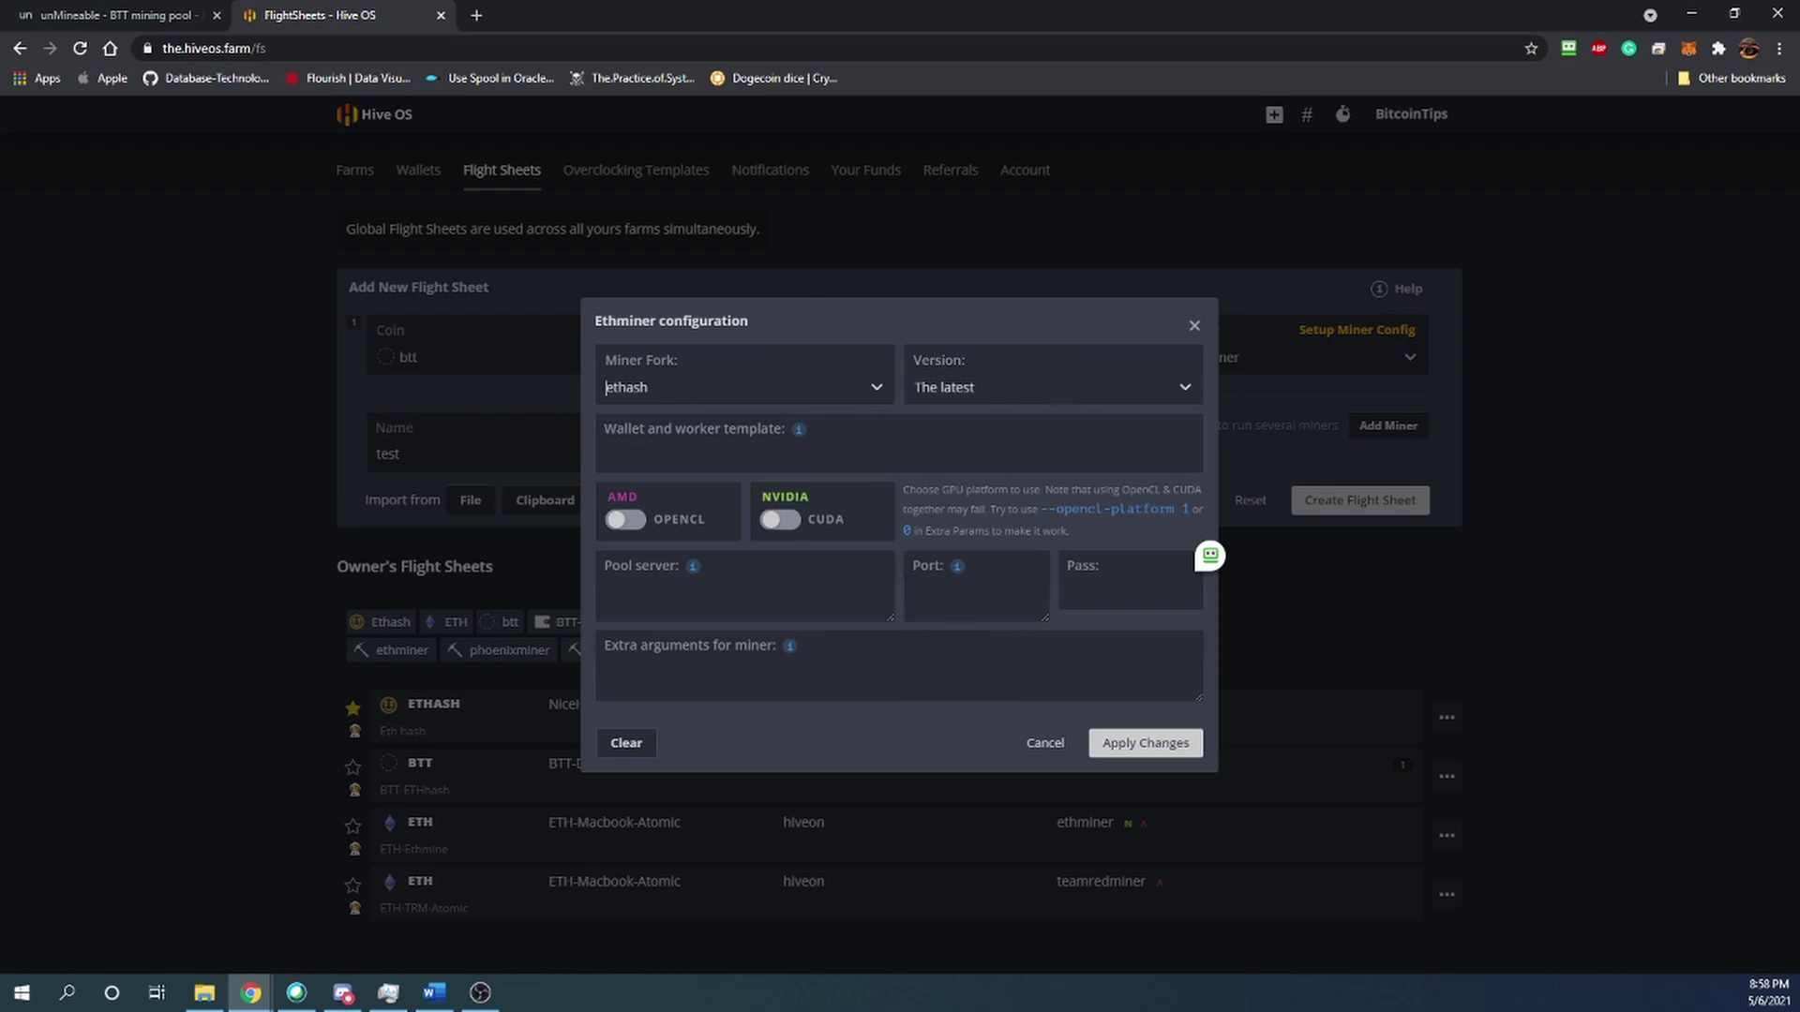
# Step: Start the wallet and worker template with 'BTT:address' after checking unMineable's address format
pyautogui.click(933, 441)
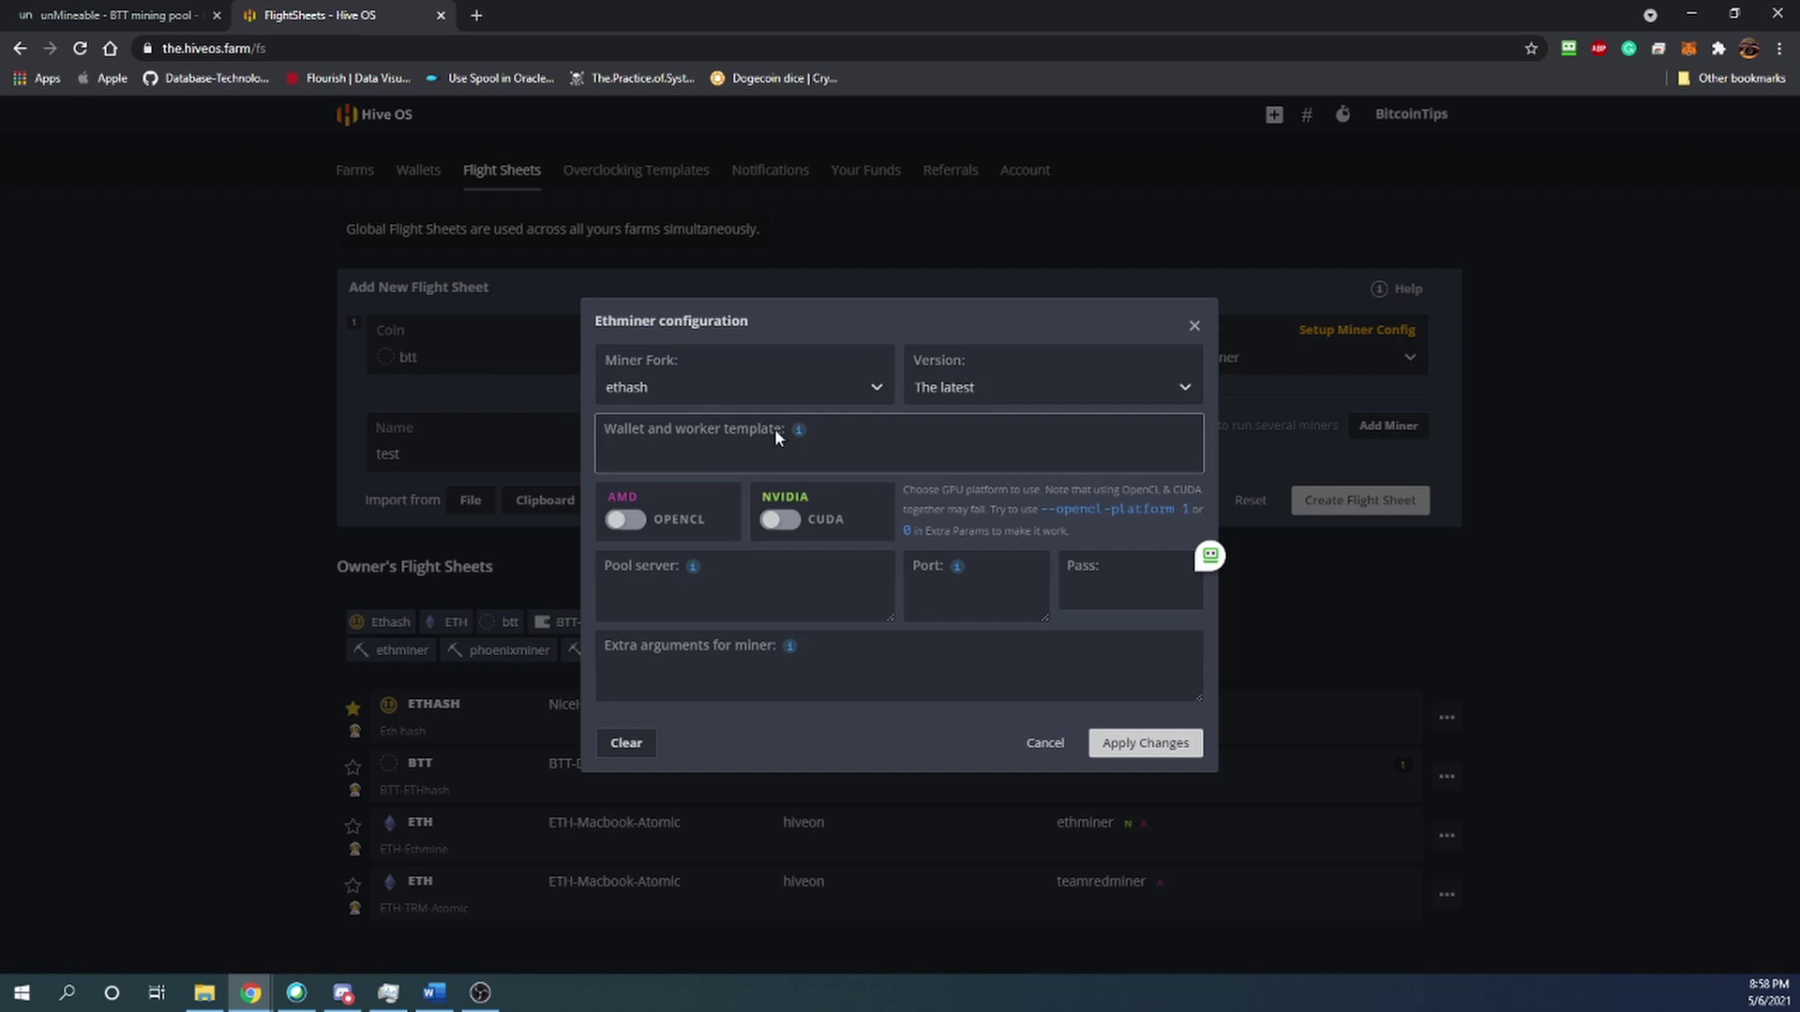
pyautogui.moveTo(799, 430)
pyautogui.click(114, 15)
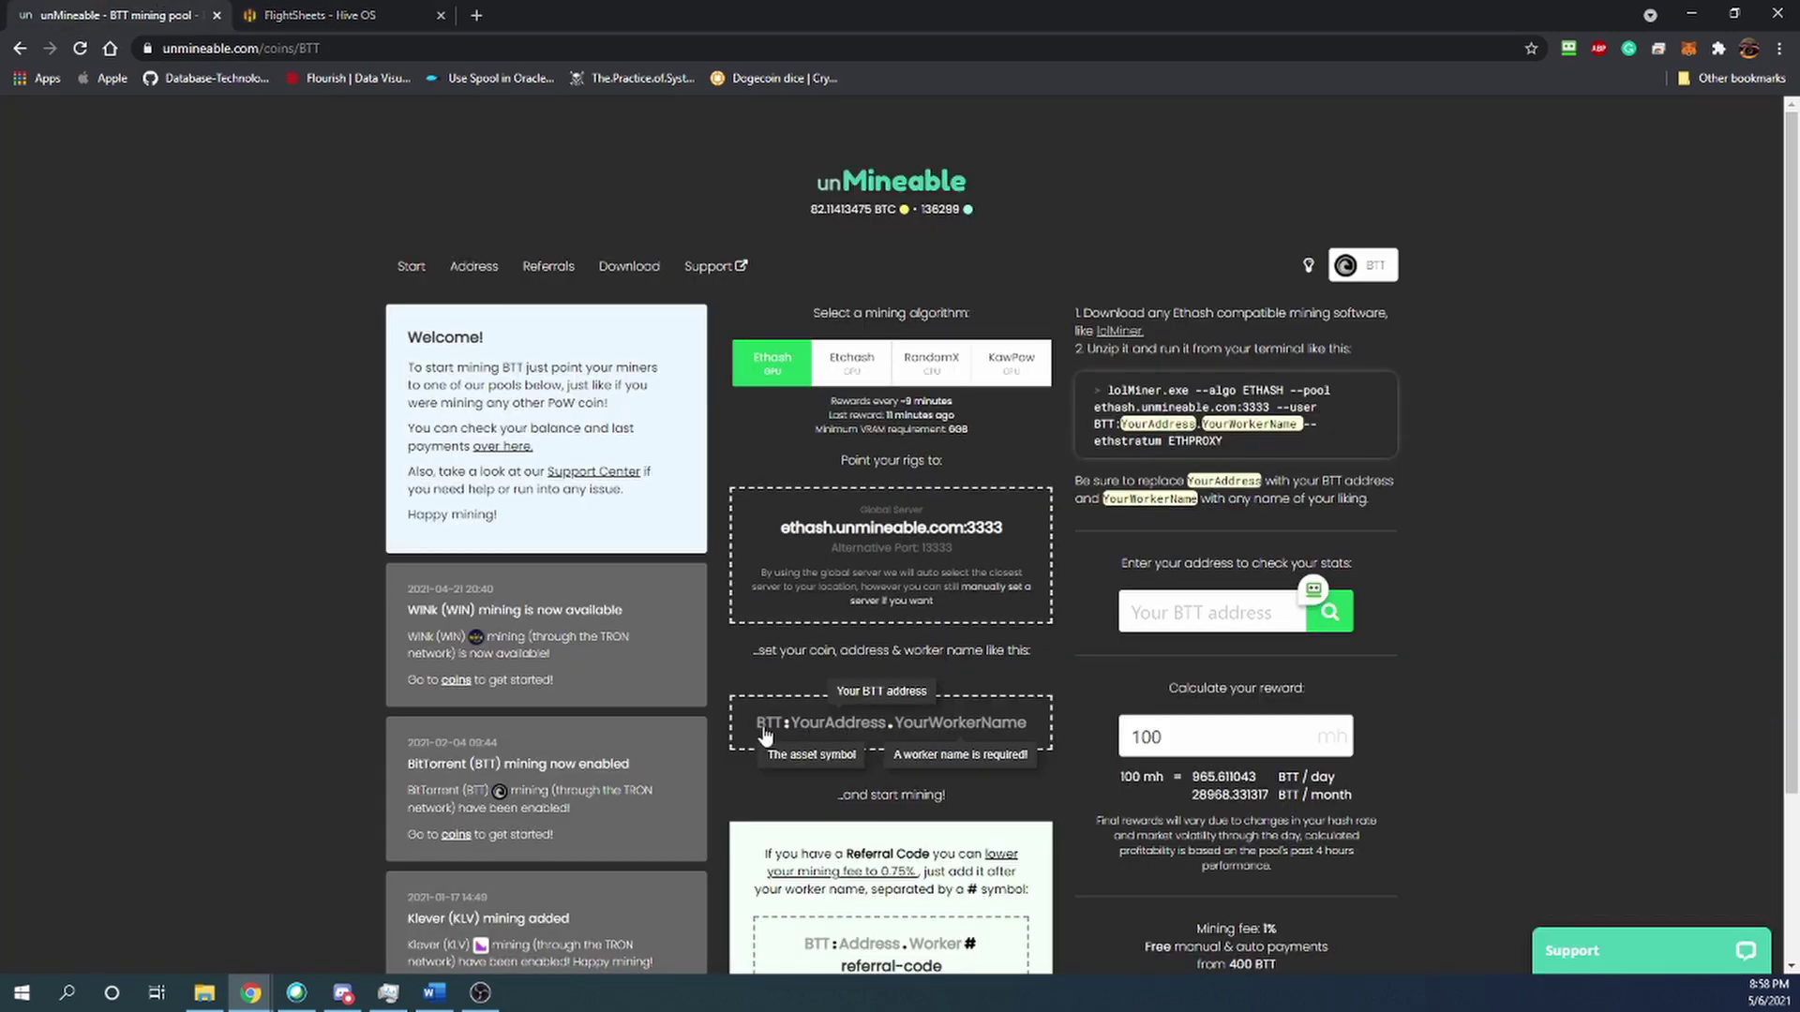
pyautogui.click(290, 15)
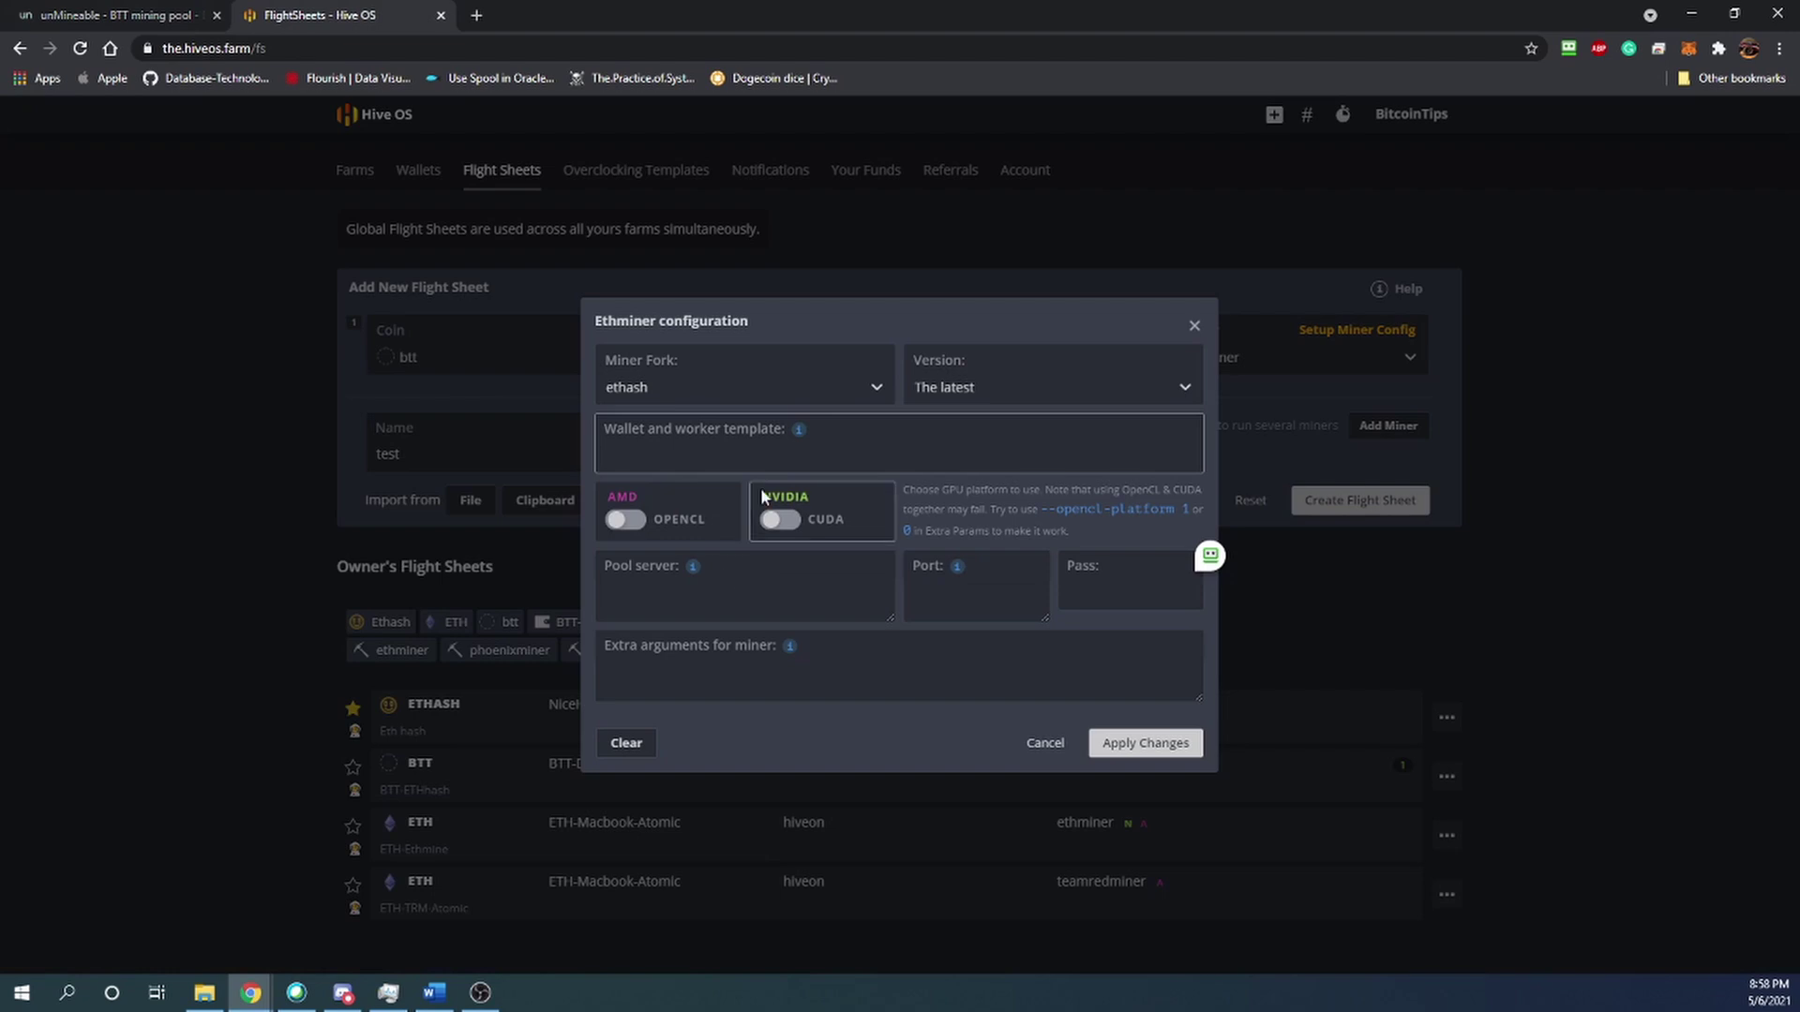
pyautogui.write('BTT:')
pyautogui.write('address.worker1')
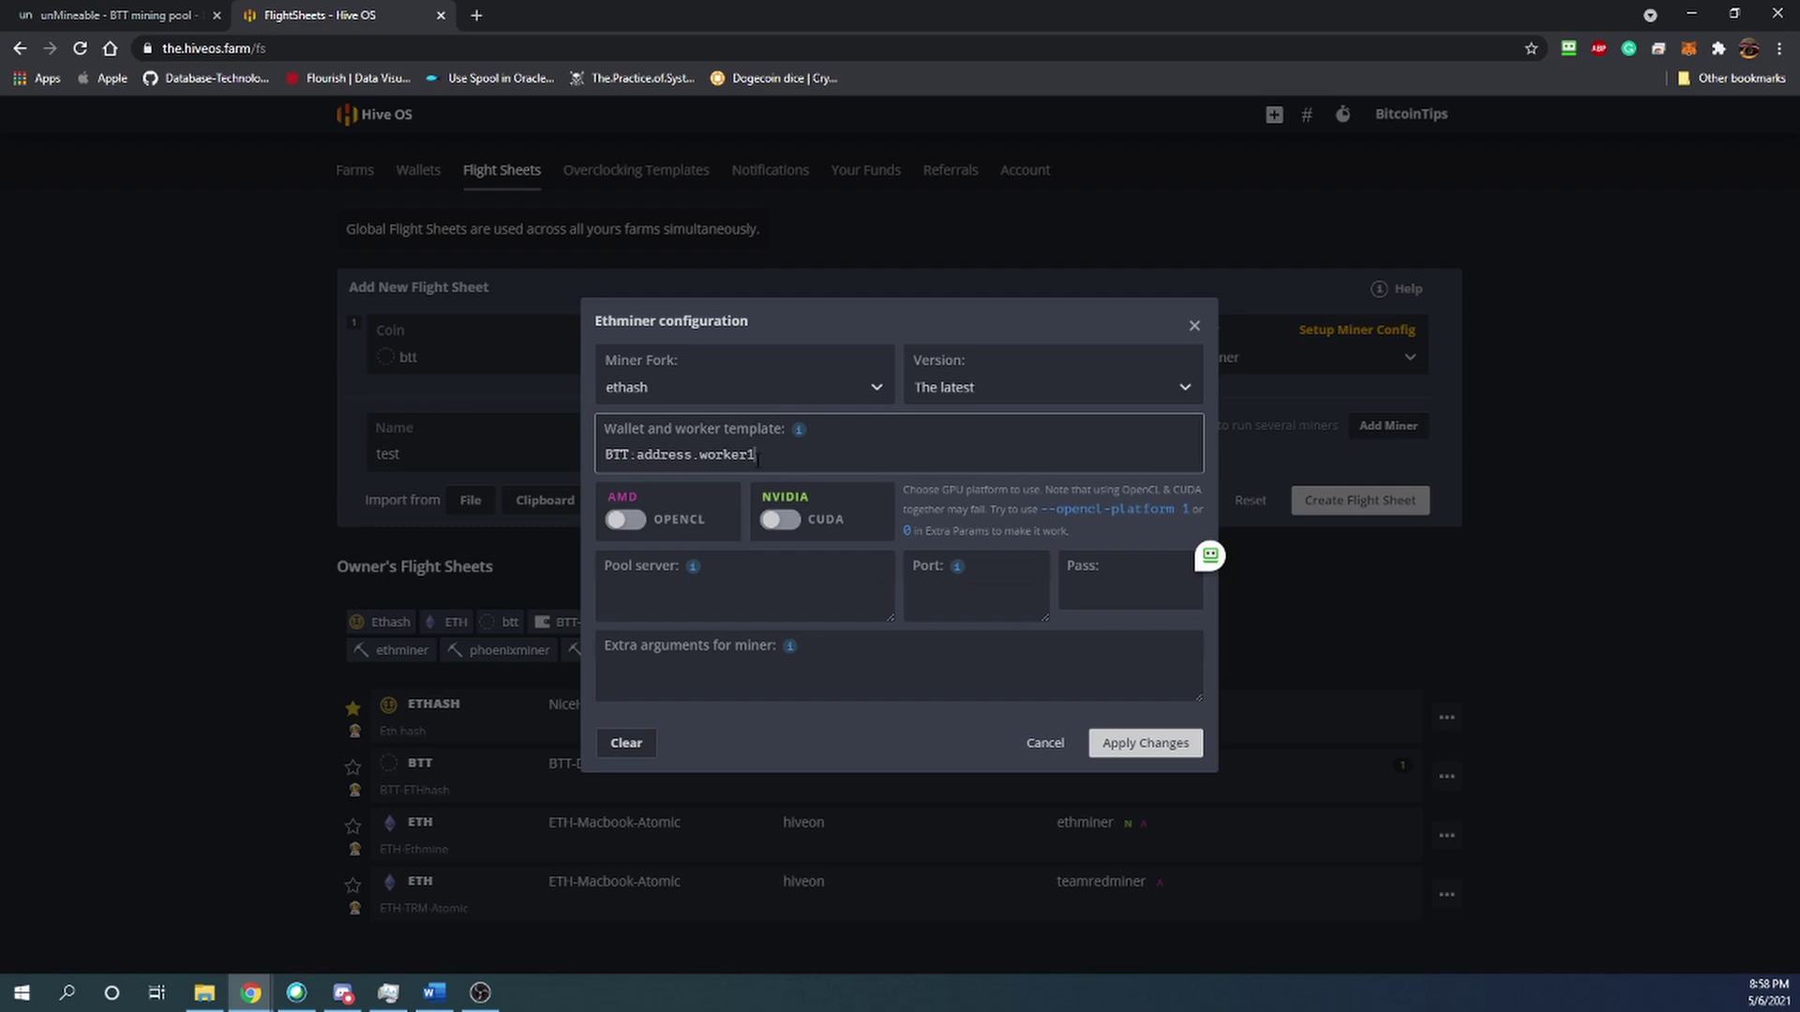
# Step: Enable AMD OpenCL and NVIDIA CUDA, and copy ethash.unmineable.com:3333 from the unMineable page
pyautogui.click(626, 520)
pyautogui.click(779, 521)
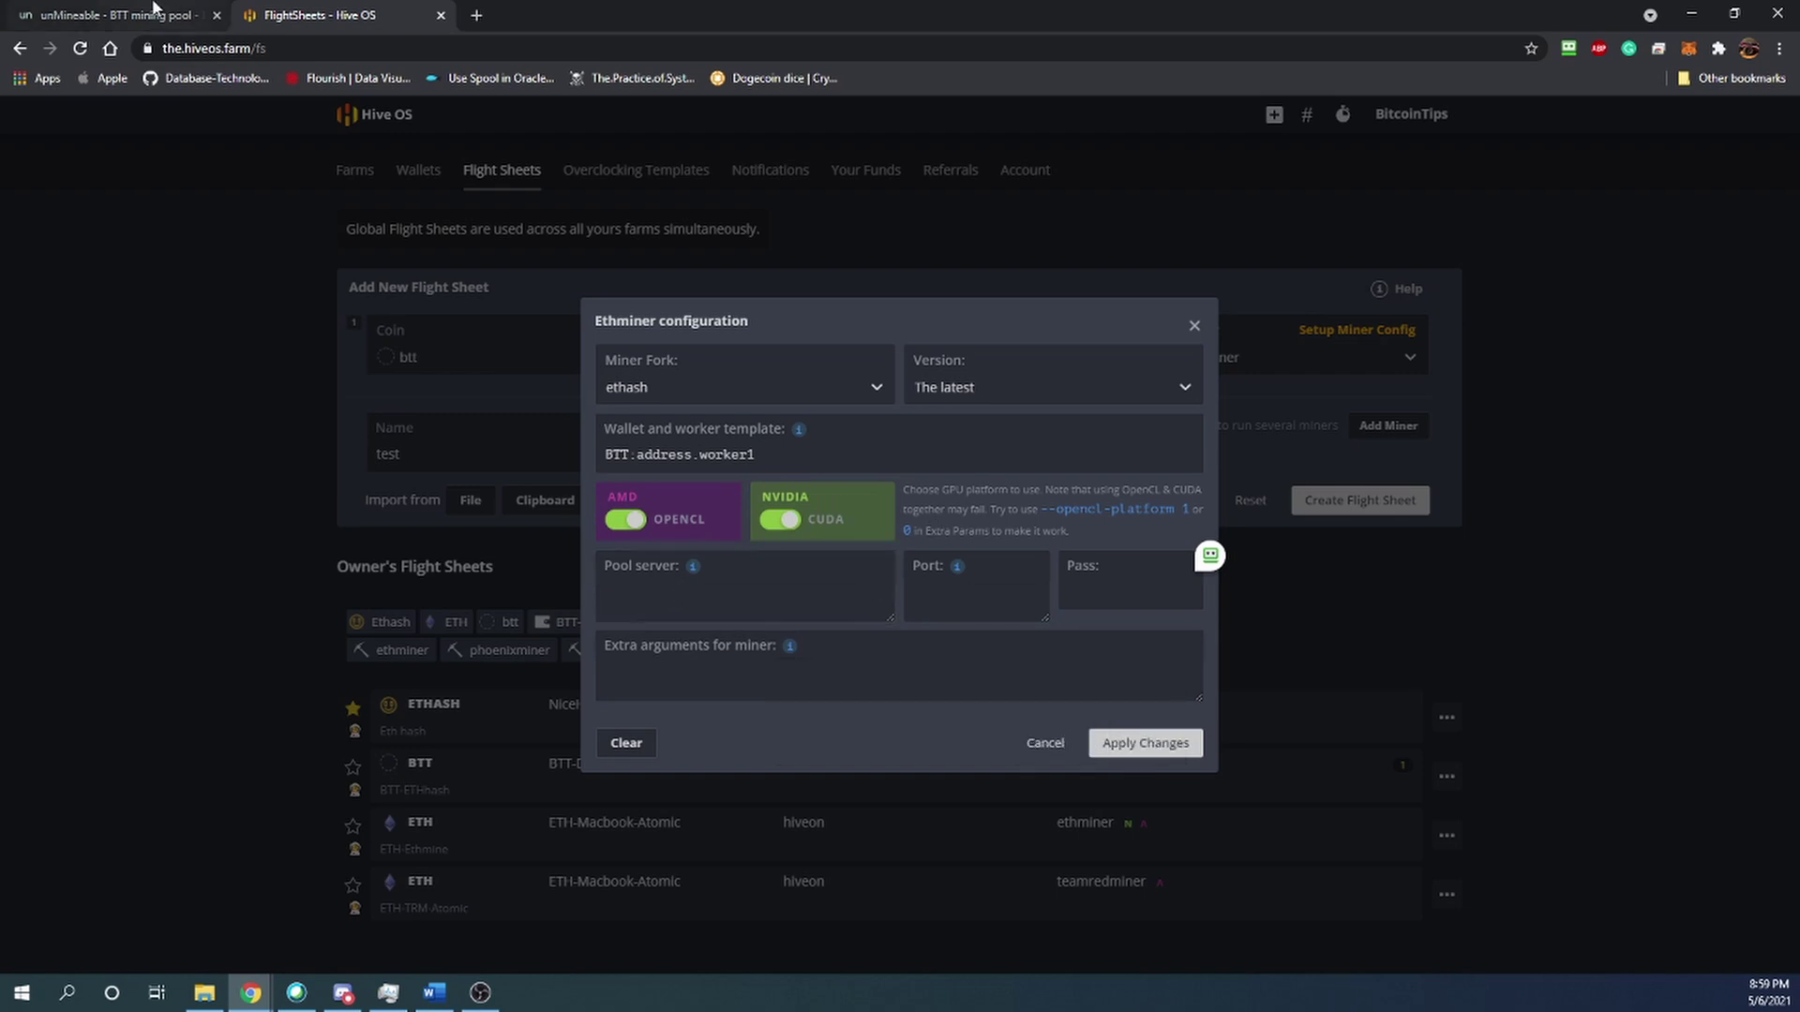
pyautogui.click(154, 15)
pyautogui.click(783, 530)
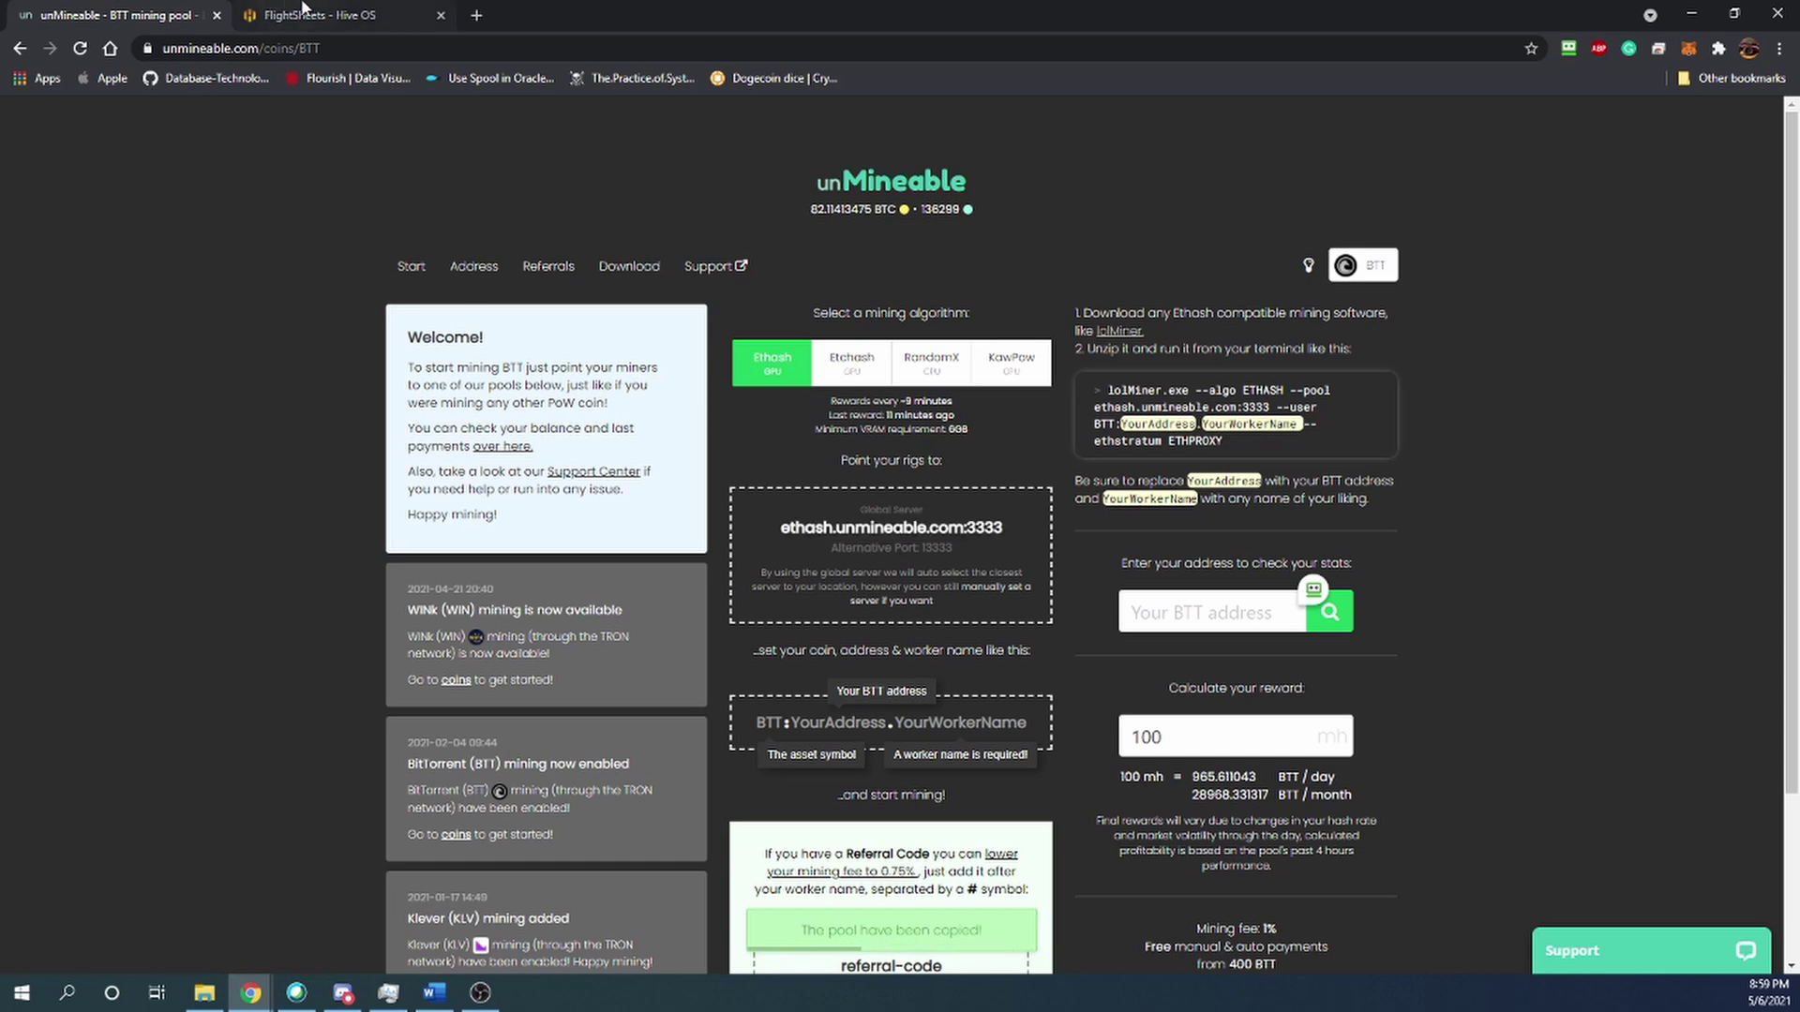
pyautogui.click(309, 15)
# Step: Set pool server ethash.unmineable.com with port 3333 and apply the Ethminer configuration
pyautogui.hotkey('ctrl', 'v')
pyautogui.hotkey('shift', 'Left')
pyautogui.hotkey('shift', 'Left')
pyautogui.hotkey('shift', 'Left')
pyautogui.hotkey('shift', 'Left')
pyautogui.hotkey('shift', 'Left')
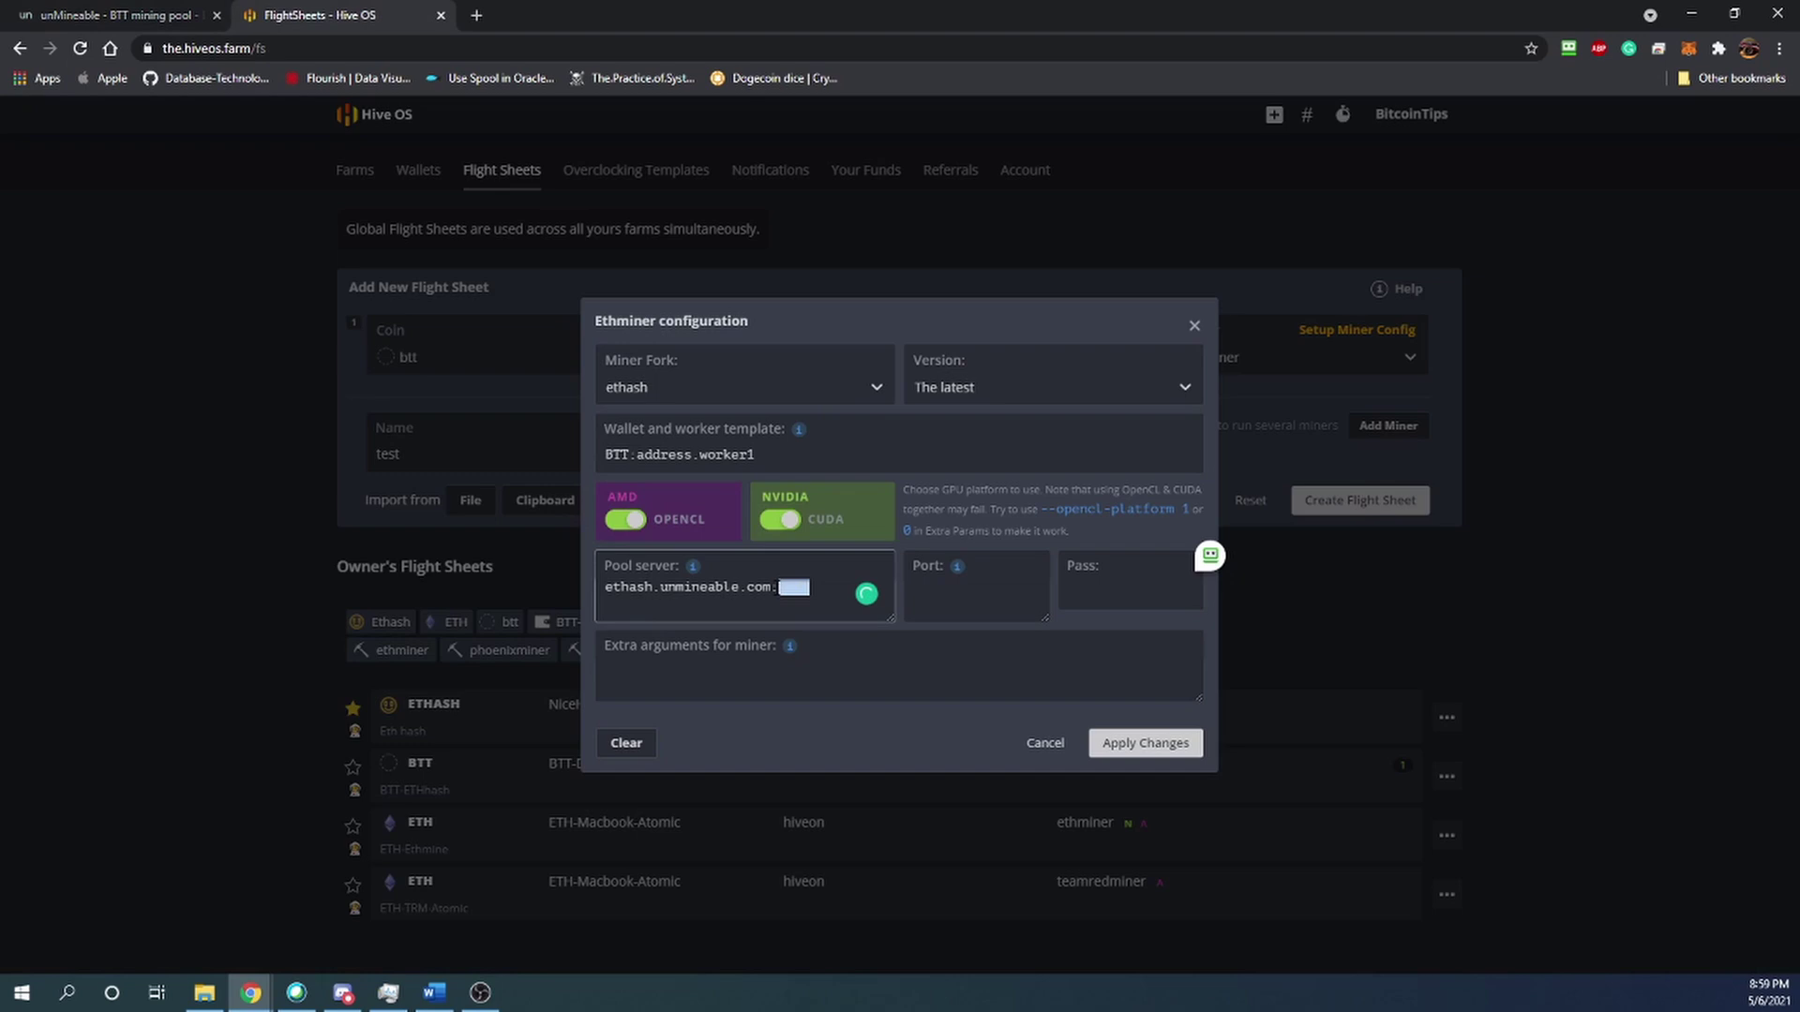
pyautogui.hotkey('ctrl', 'x')
pyautogui.click(947, 603)
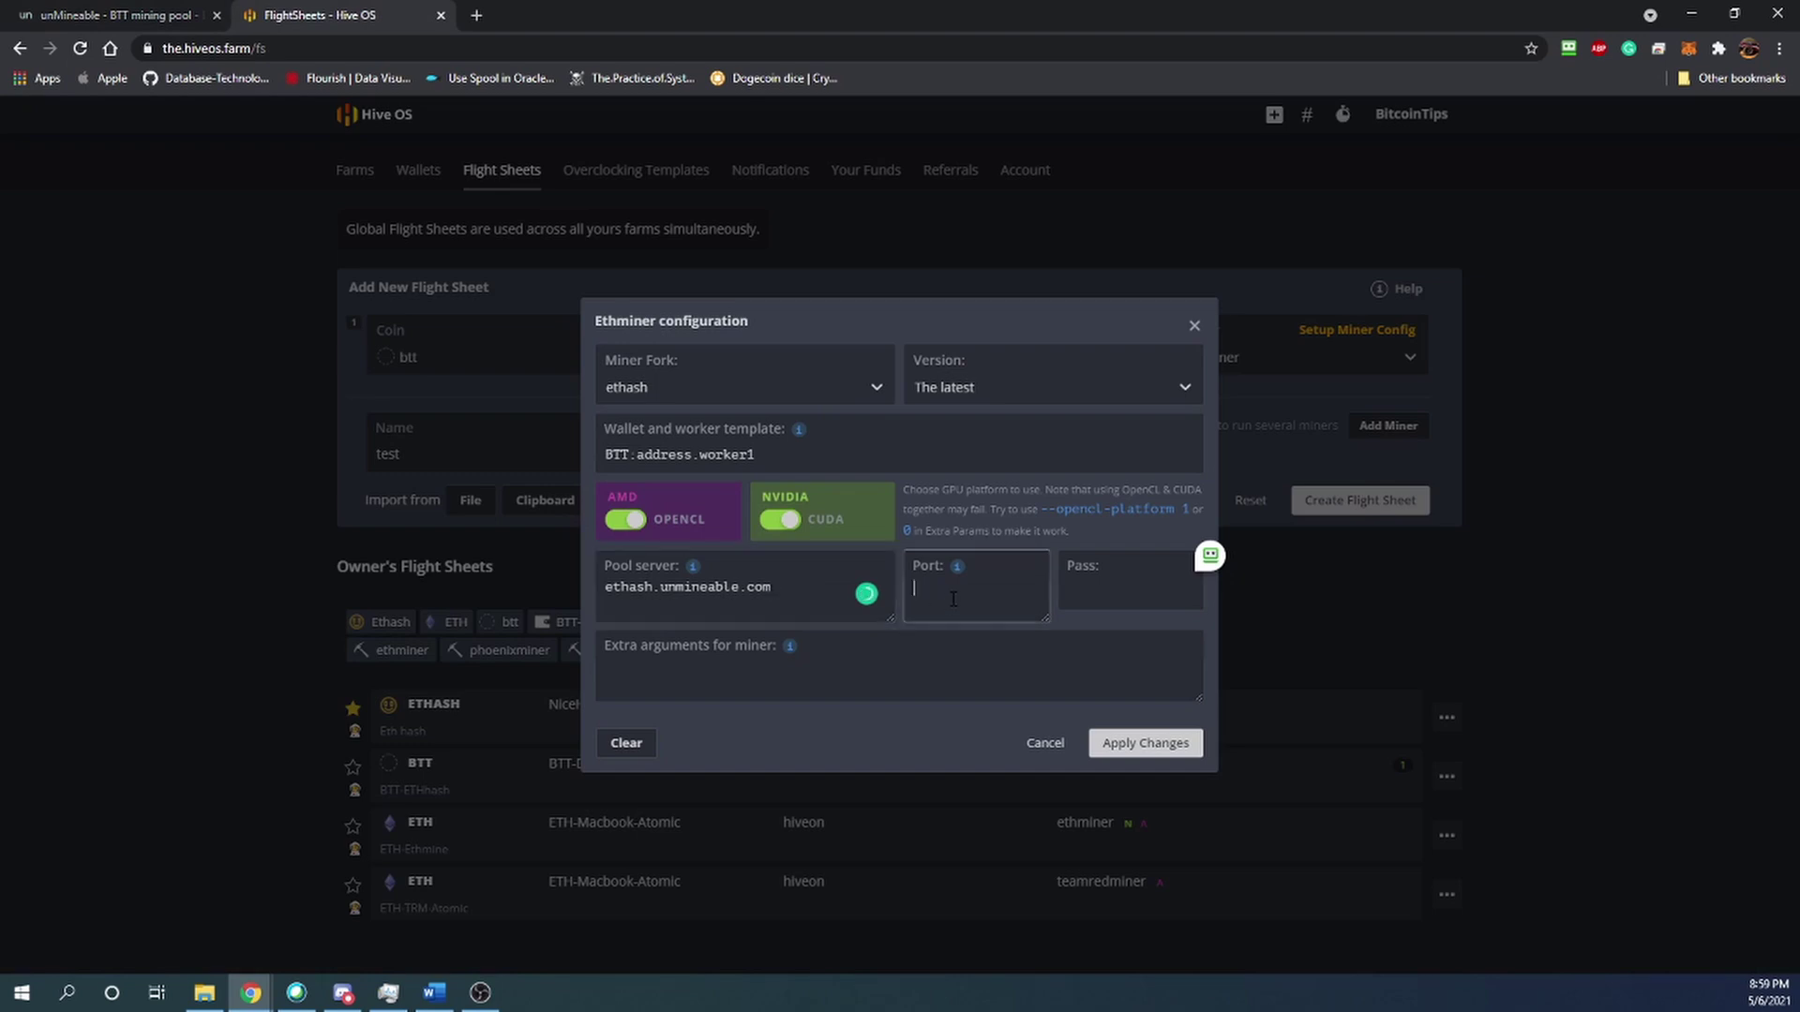
pyautogui.write('3333')
pyautogui.click(712, 671)
pyautogui.moveTo(793, 656)
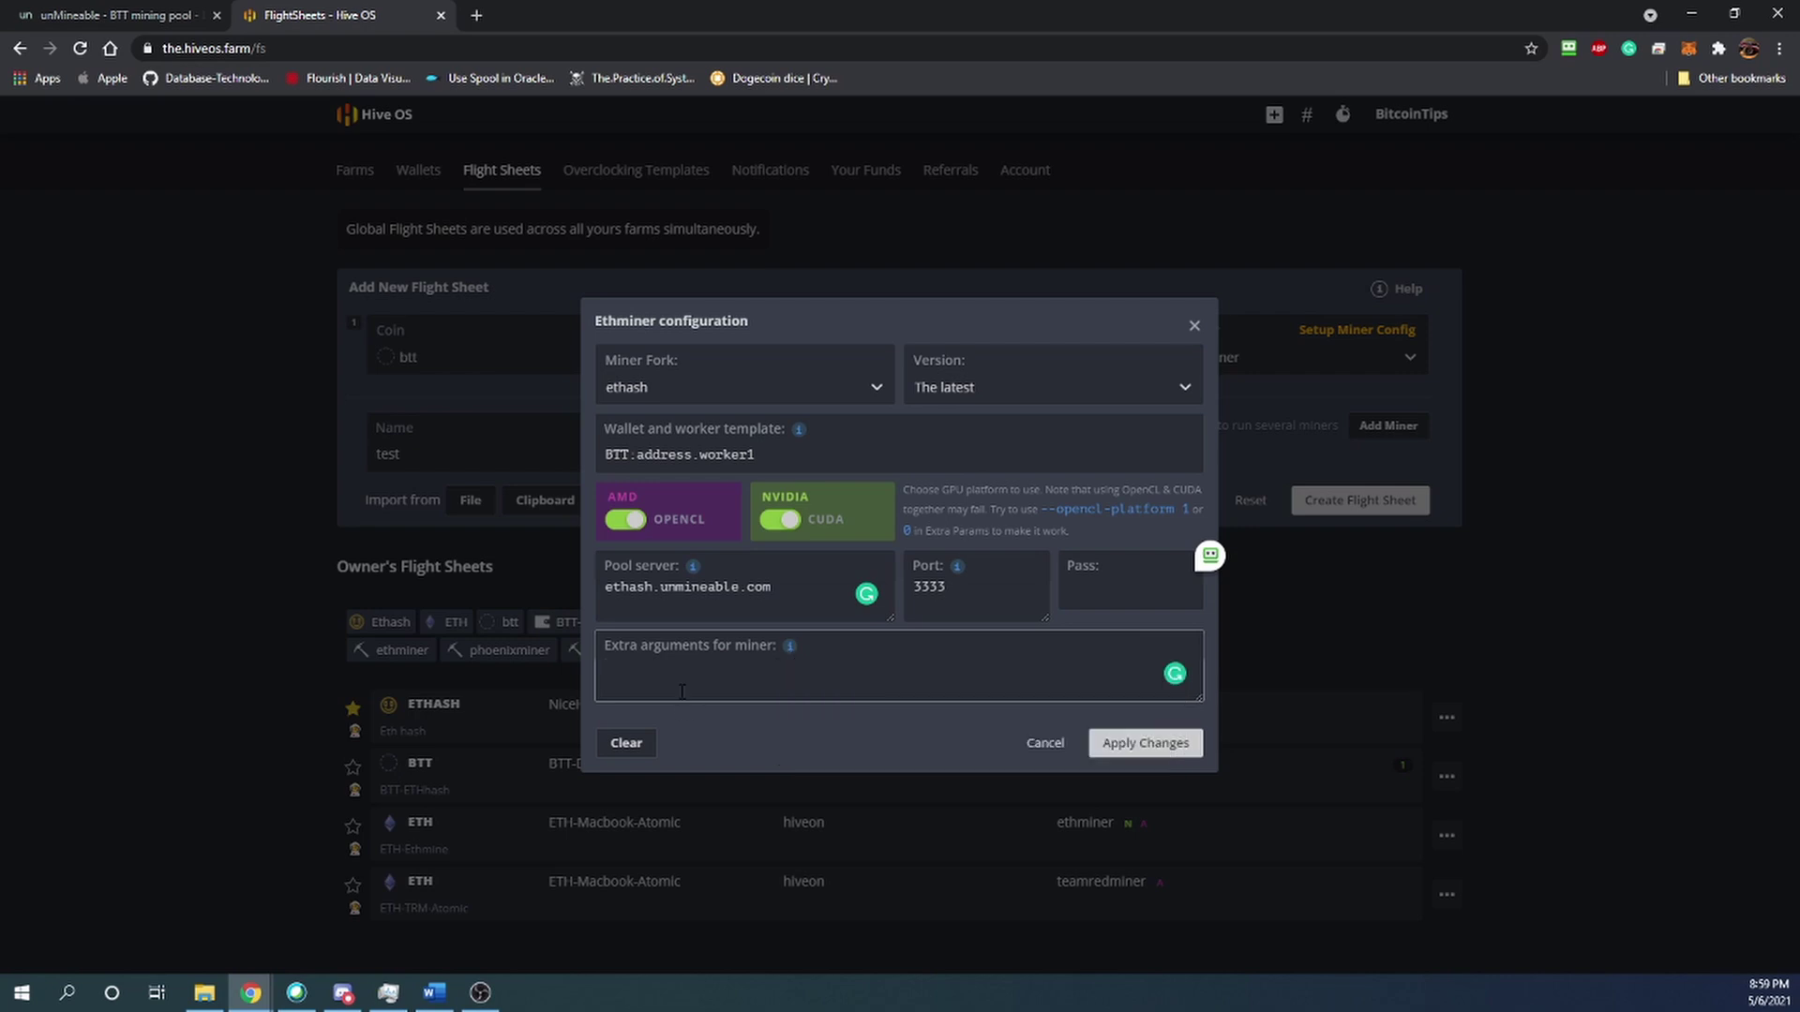
pyautogui.click(1156, 743)
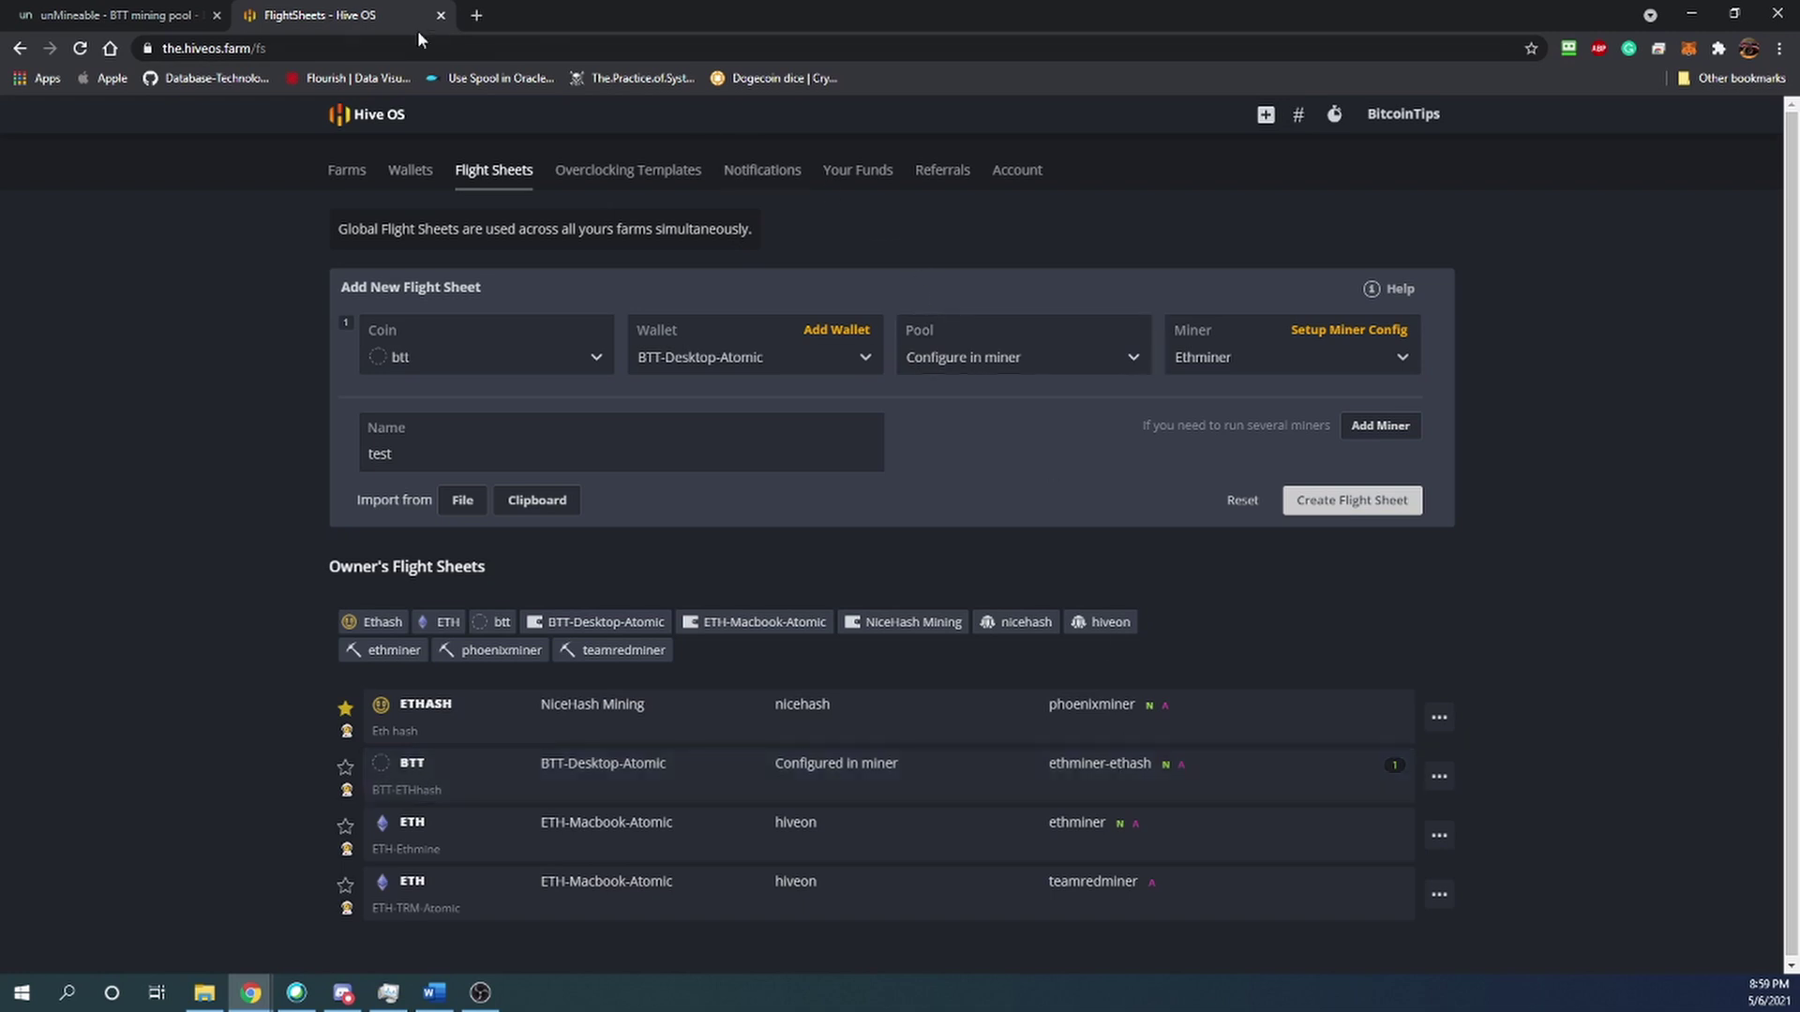
# Step: Bring back the unMineable BTT page showing Ethash server ethash.unmineable.com:3333
pyautogui.click(87, 14)
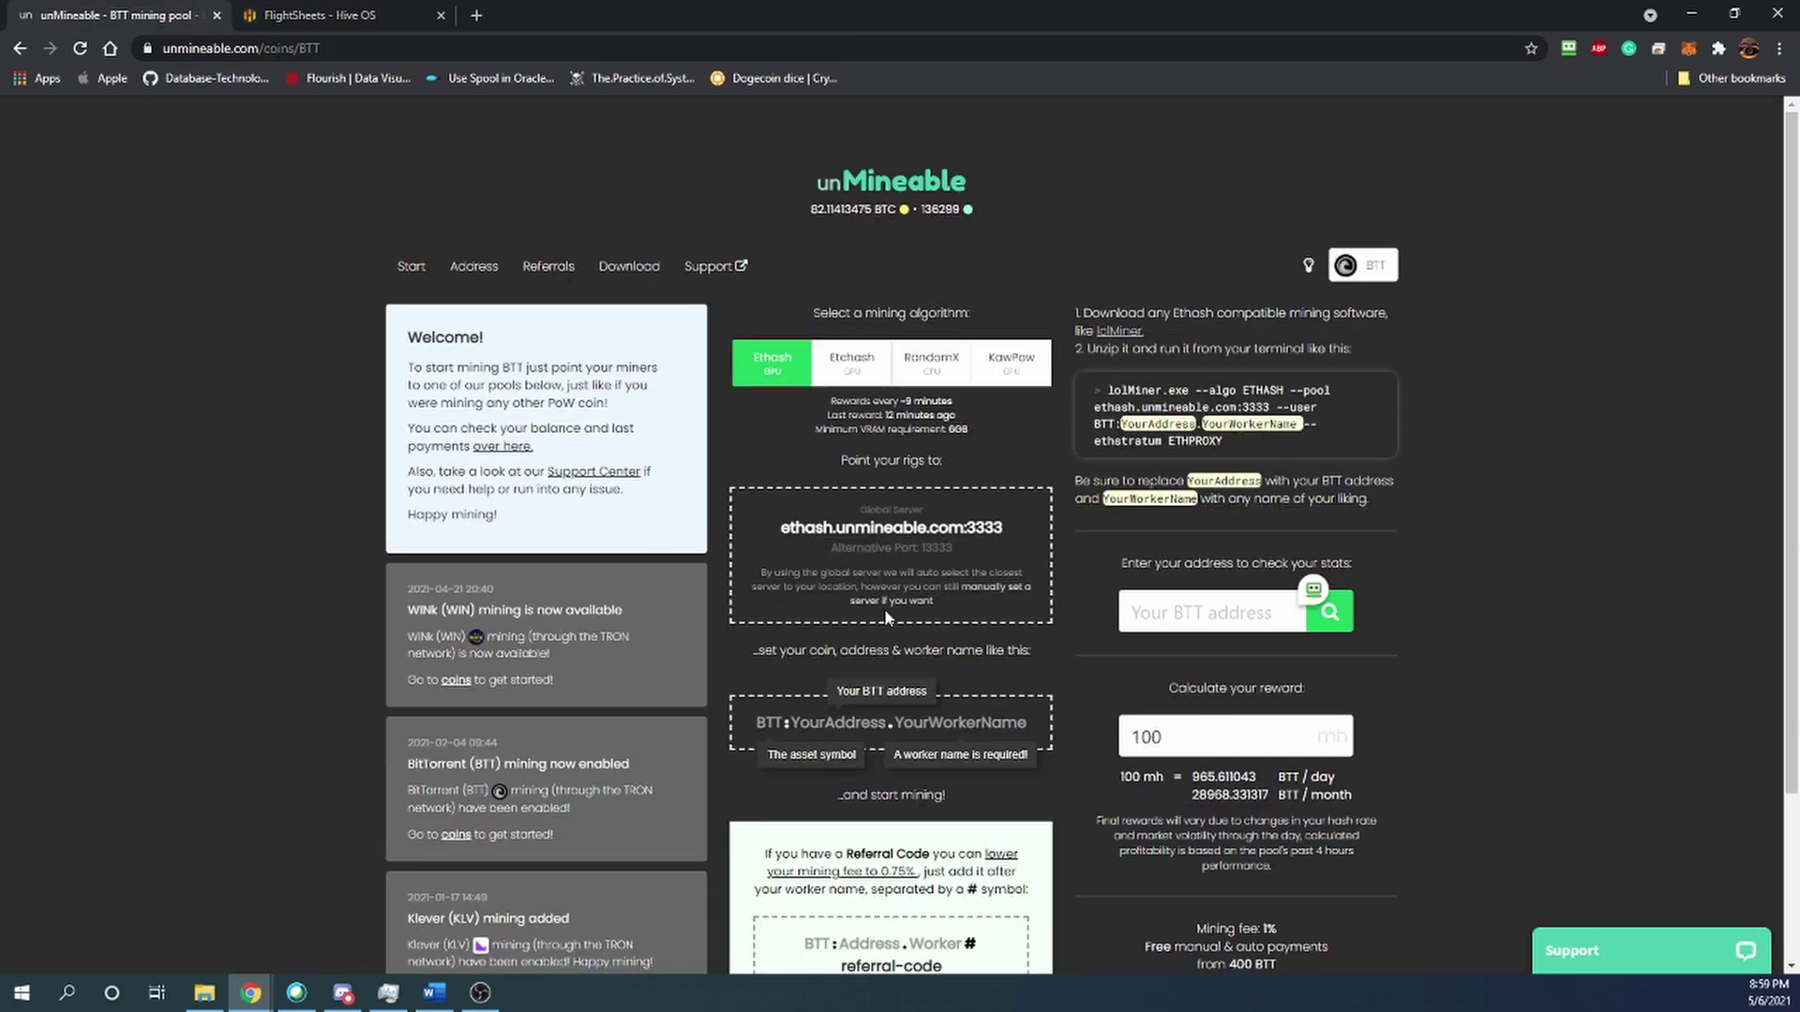